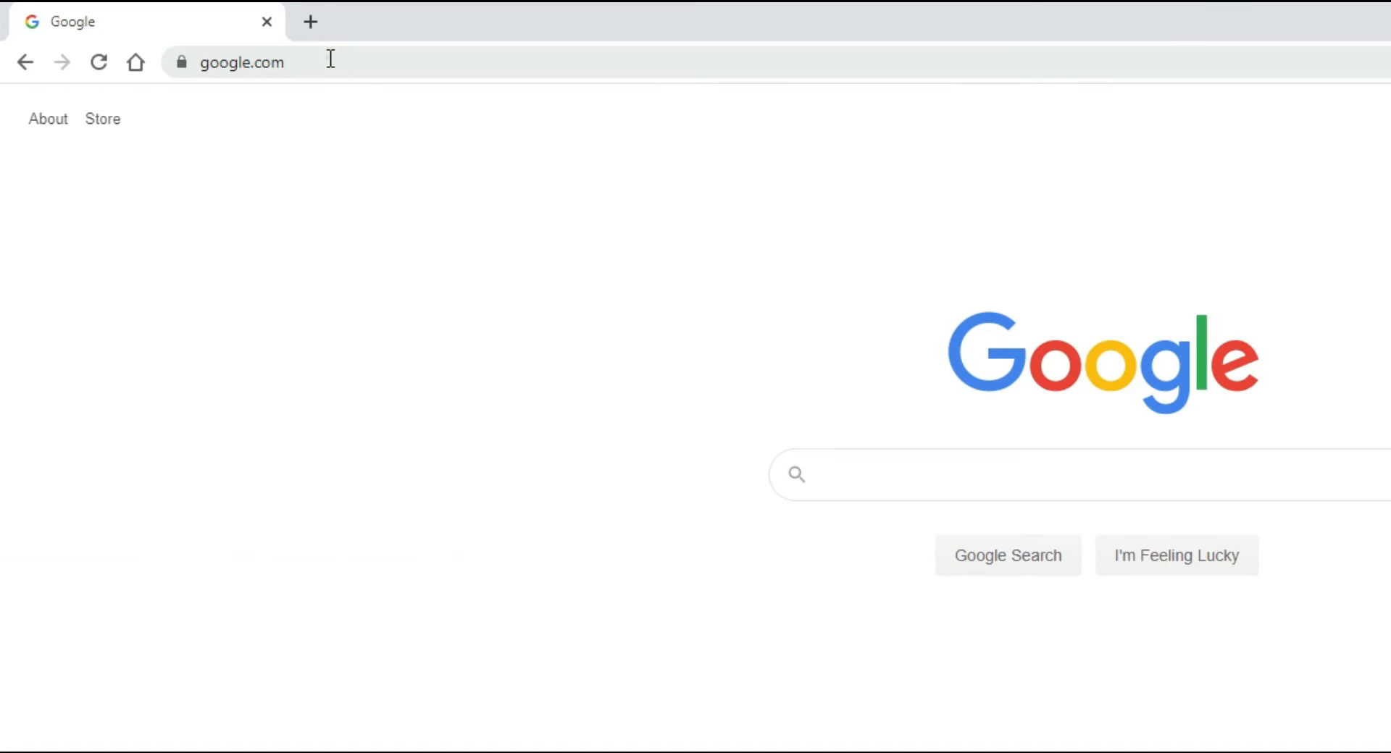
Step: Go to the site's WordPress admin login page from the browser address bar and log in with the saved credentials
click(210, 36)
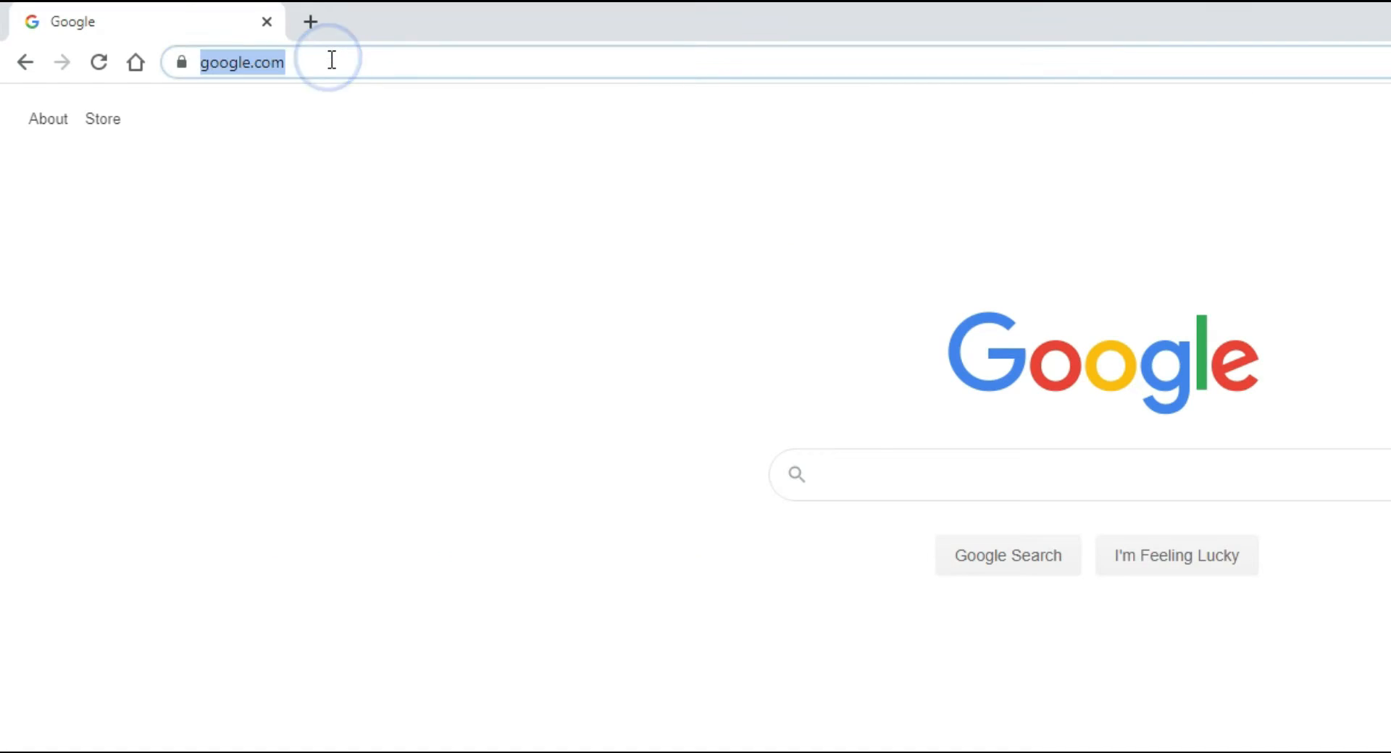
text(mohsinuddin)
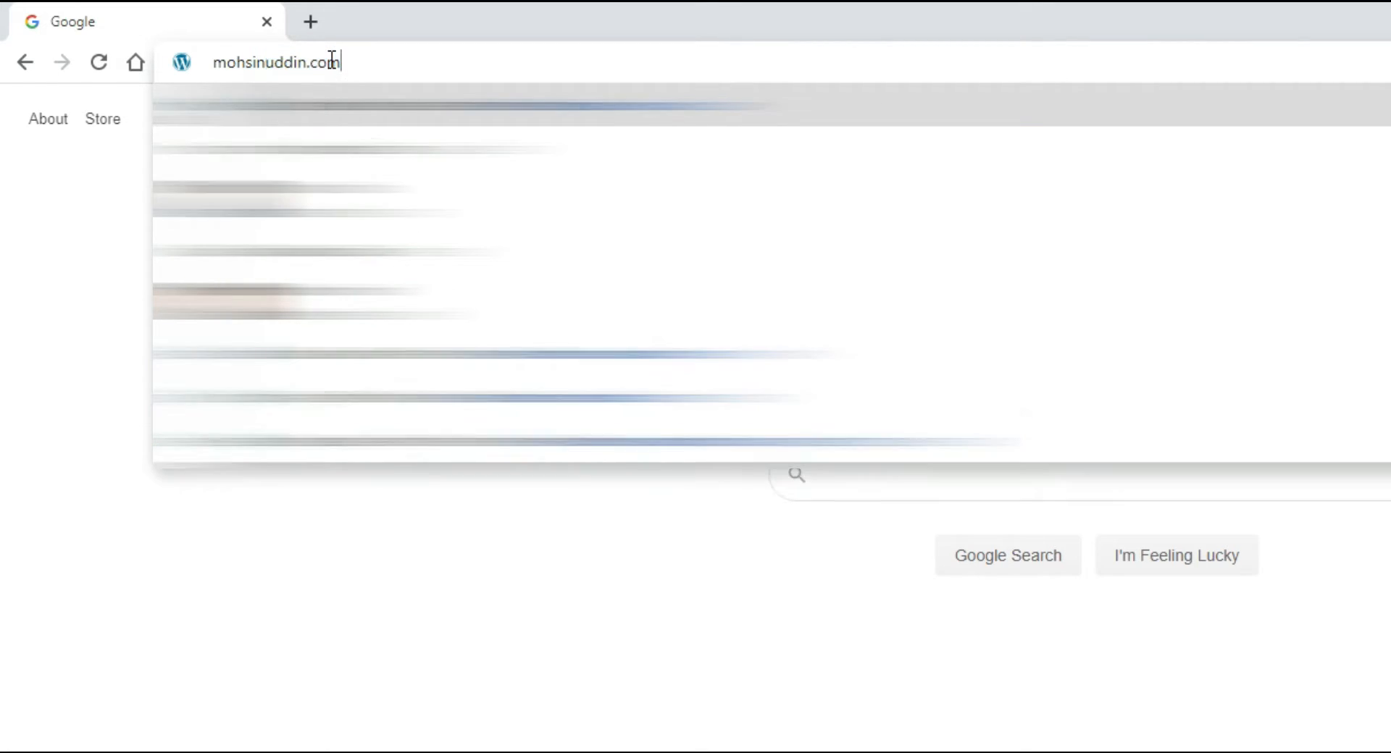
key(Down)
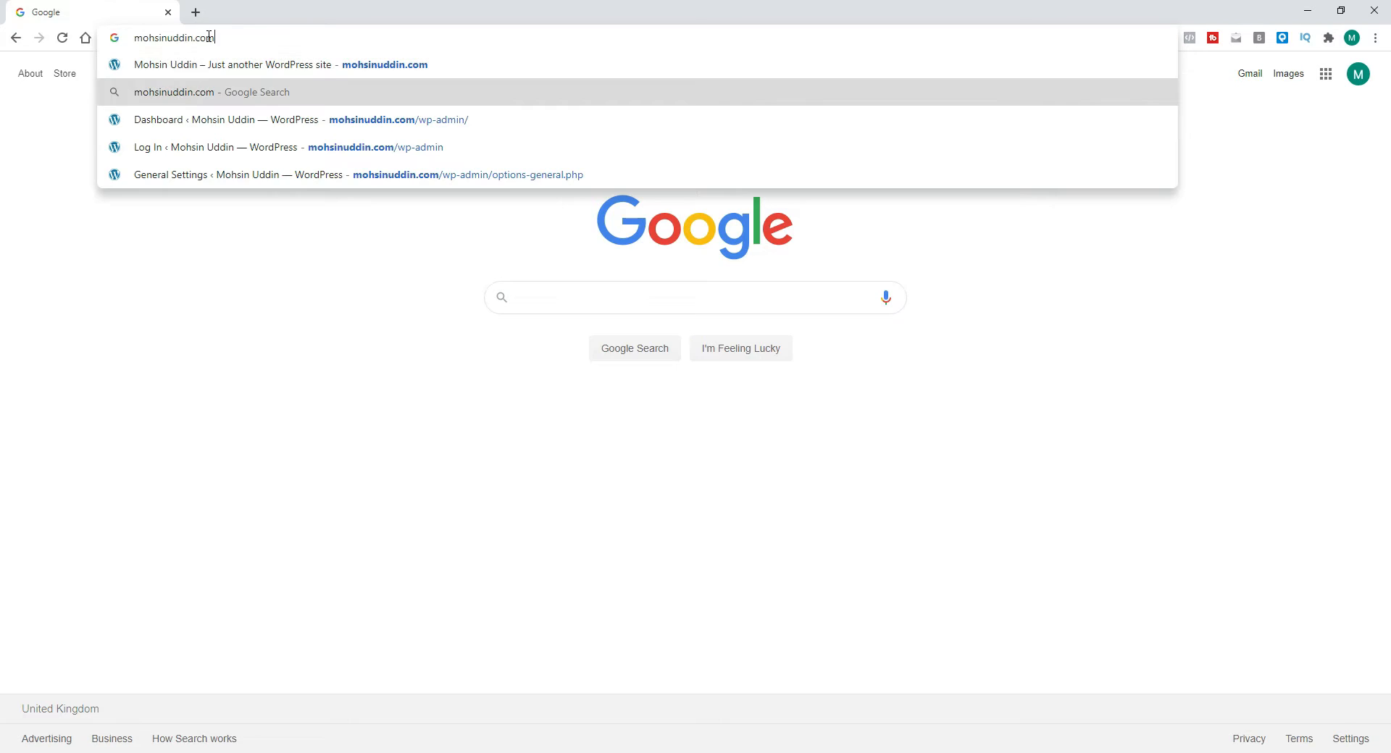
key(Down)
key(Return)
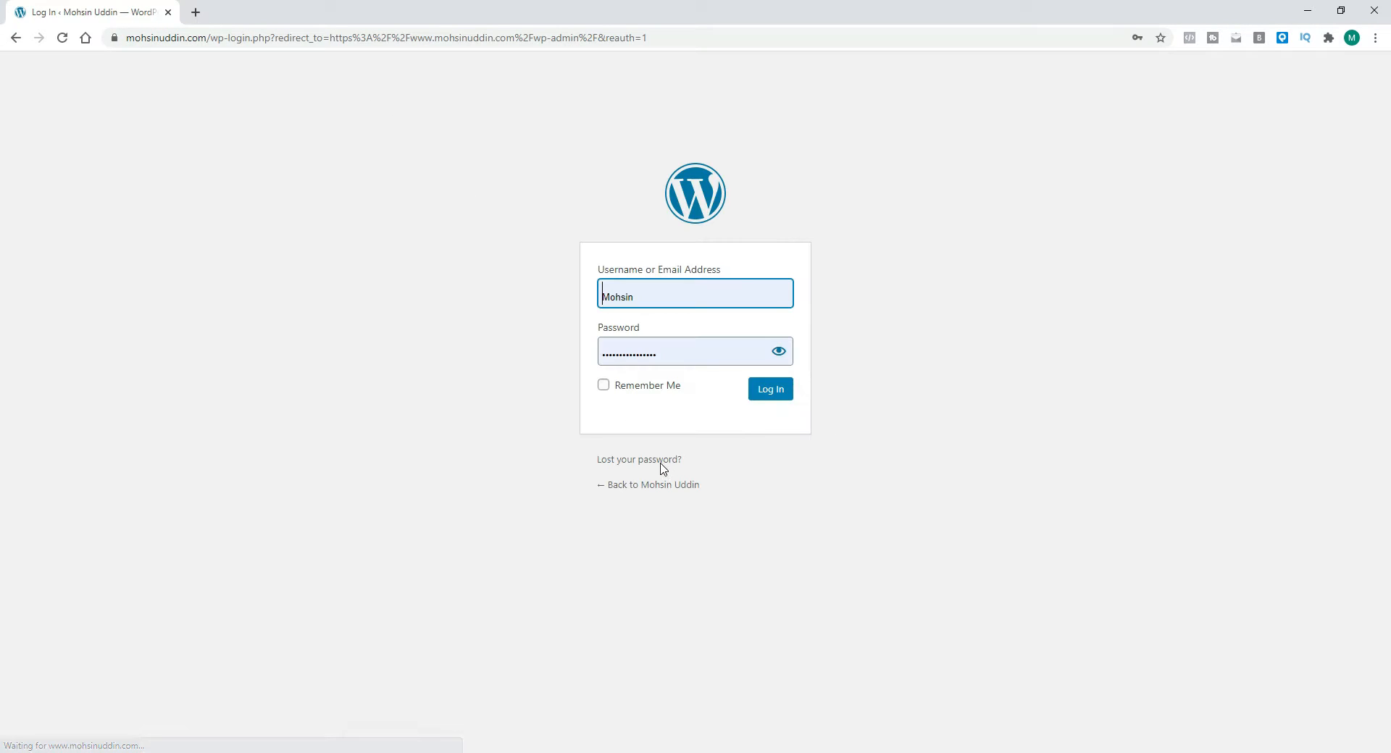
click(751, 388)
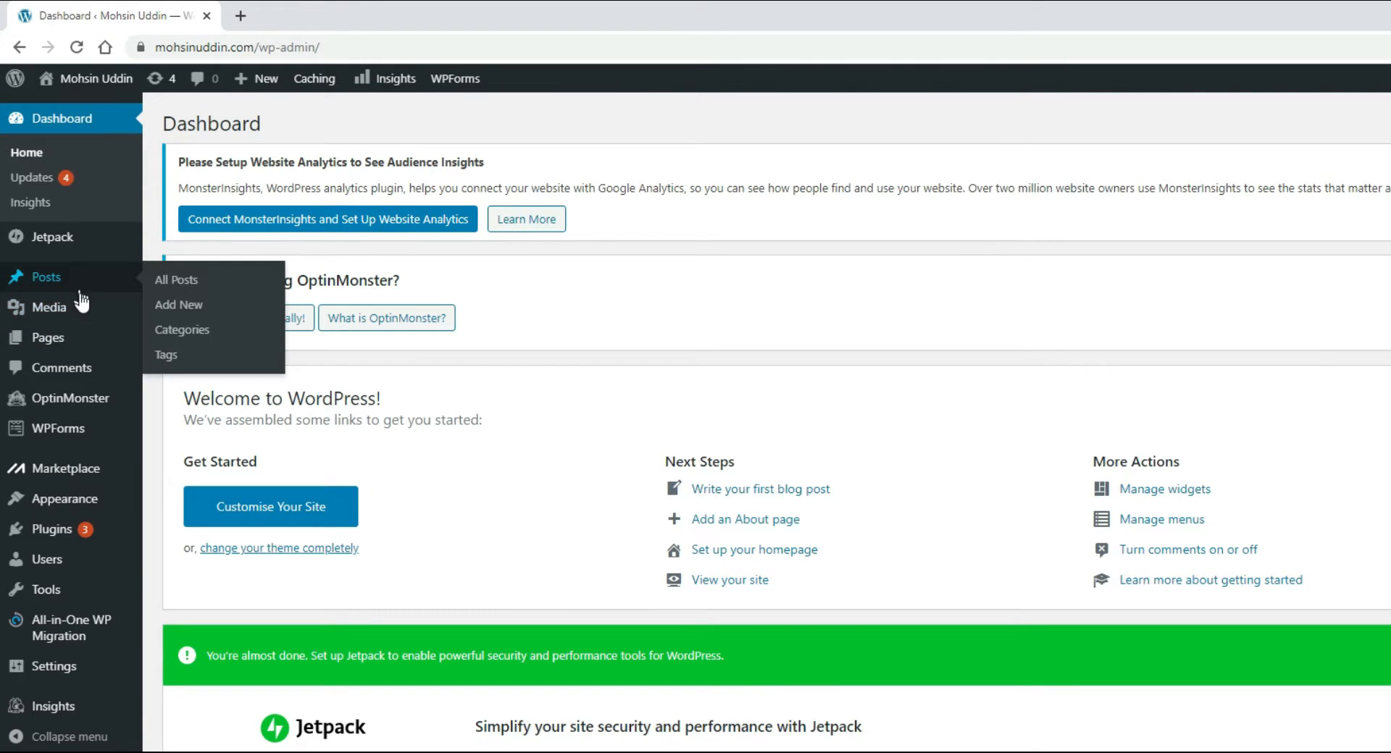
Step: Open the dashboard's Screen Options and scroll through the dashboard widgets to review them
mouse_move(62, 282)
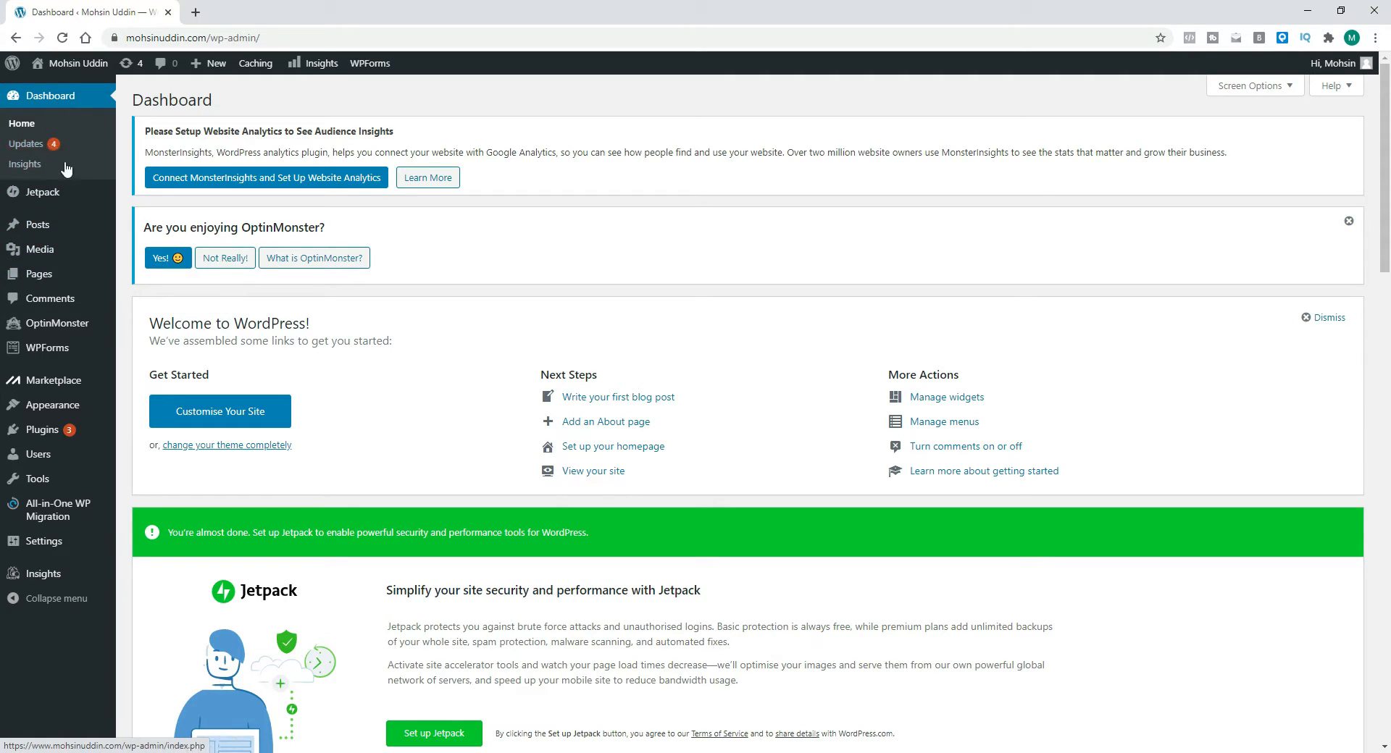
mouse_move(81, 265)
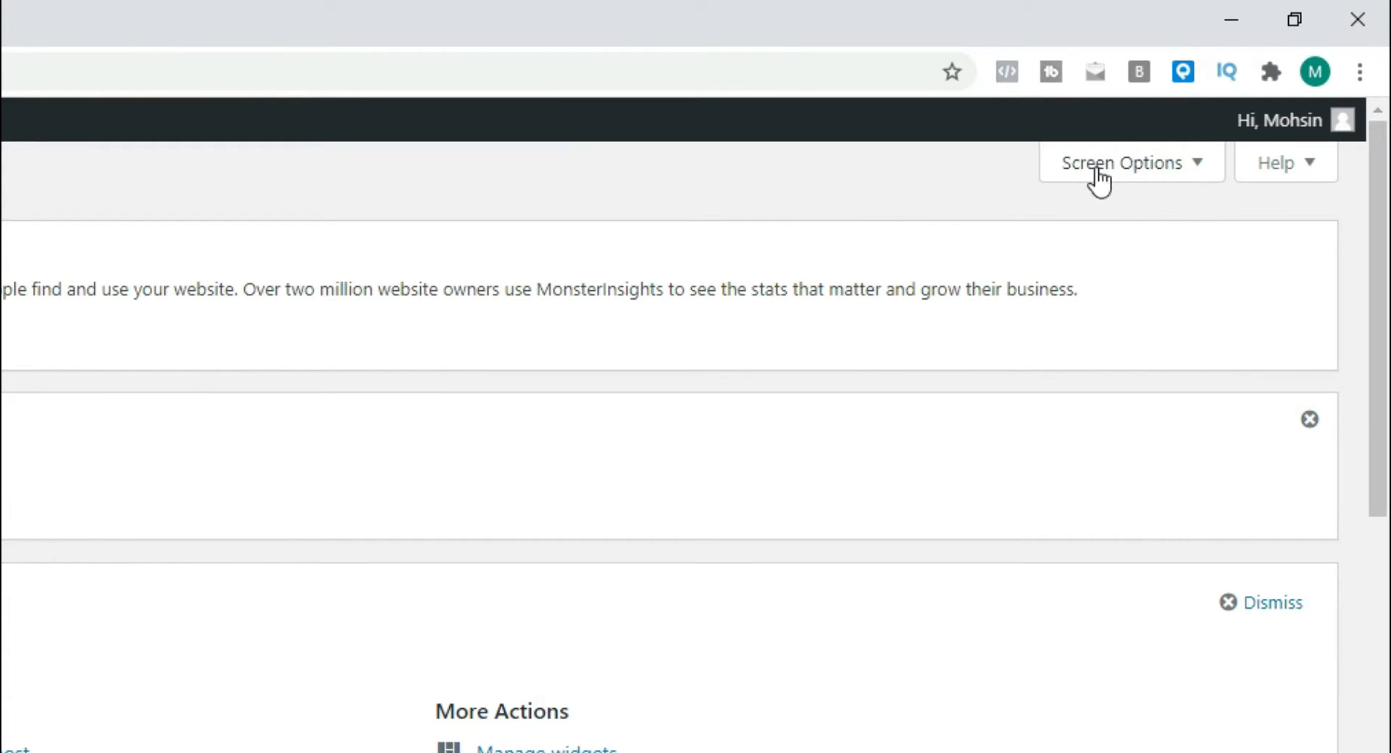
click(1162, 165)
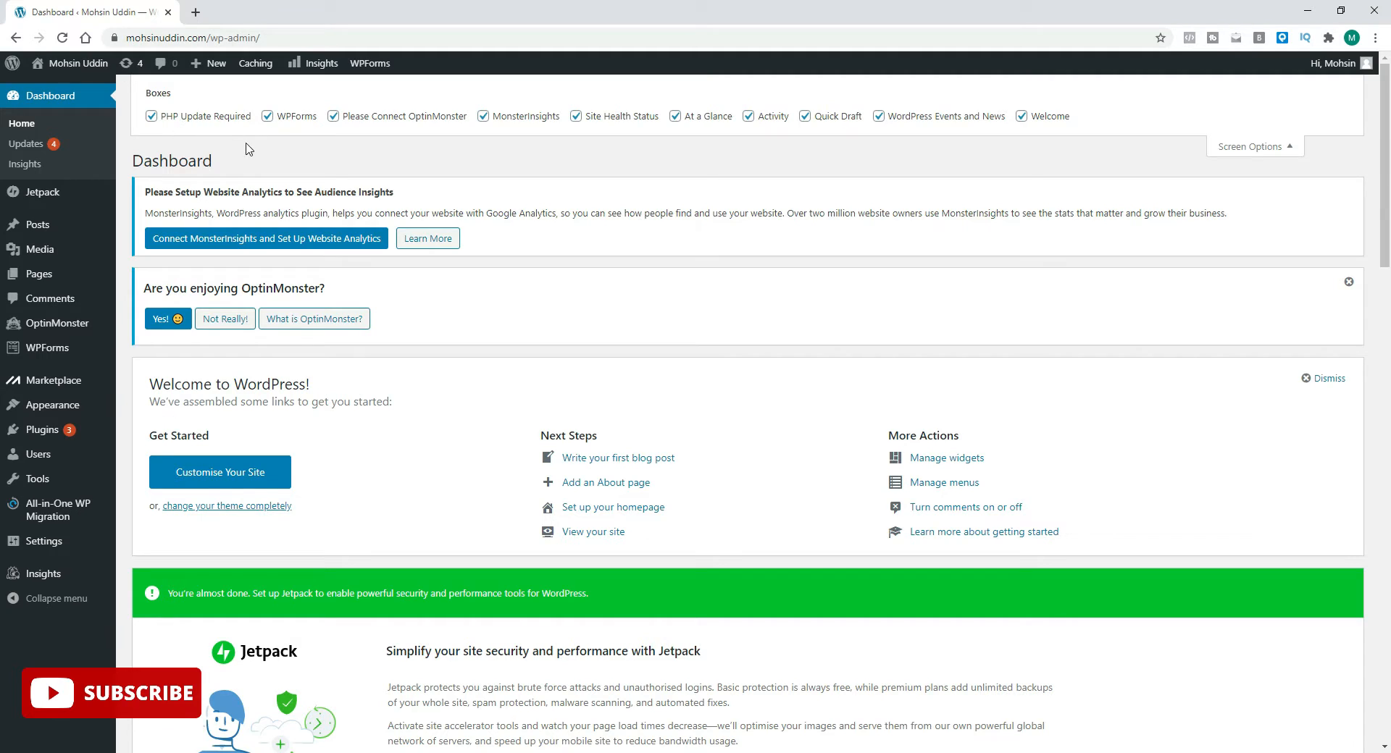
scroll(289, 145, down, 6)
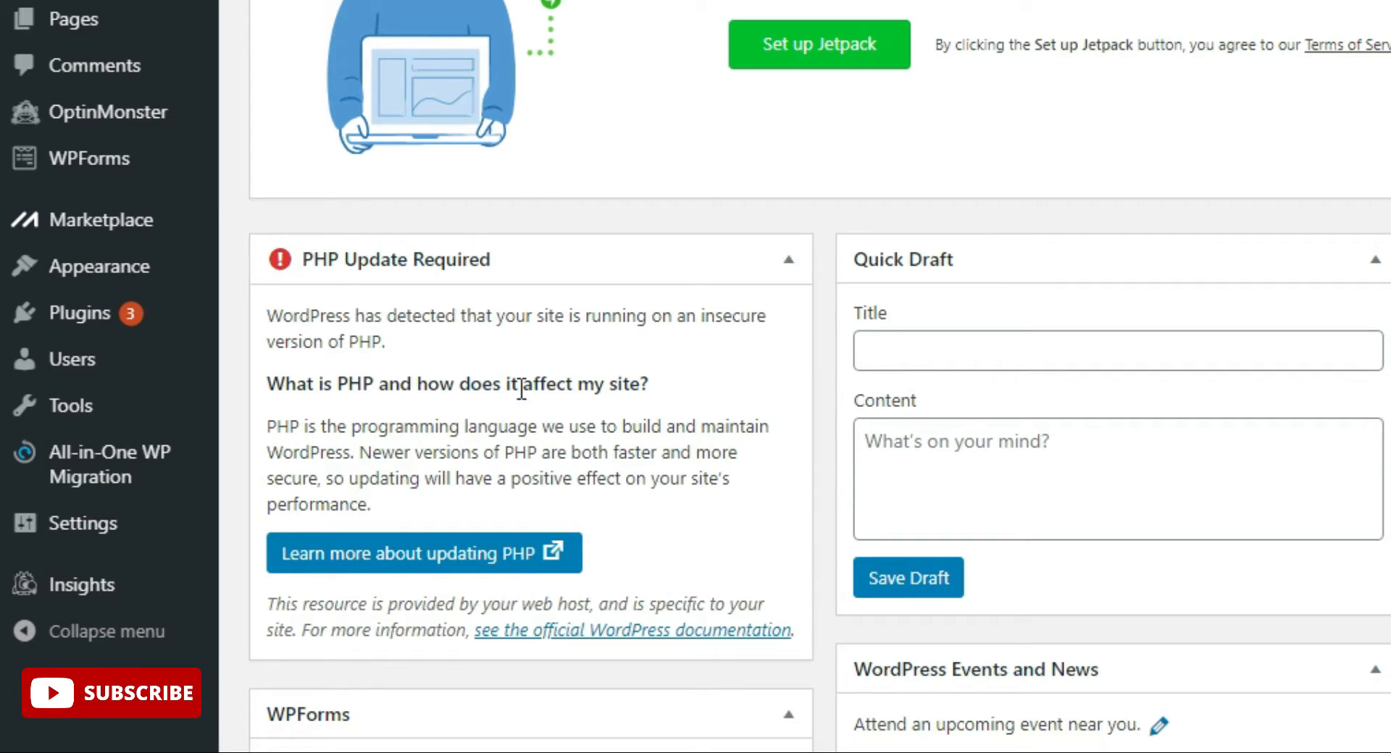
scroll(735, 360, up, 8)
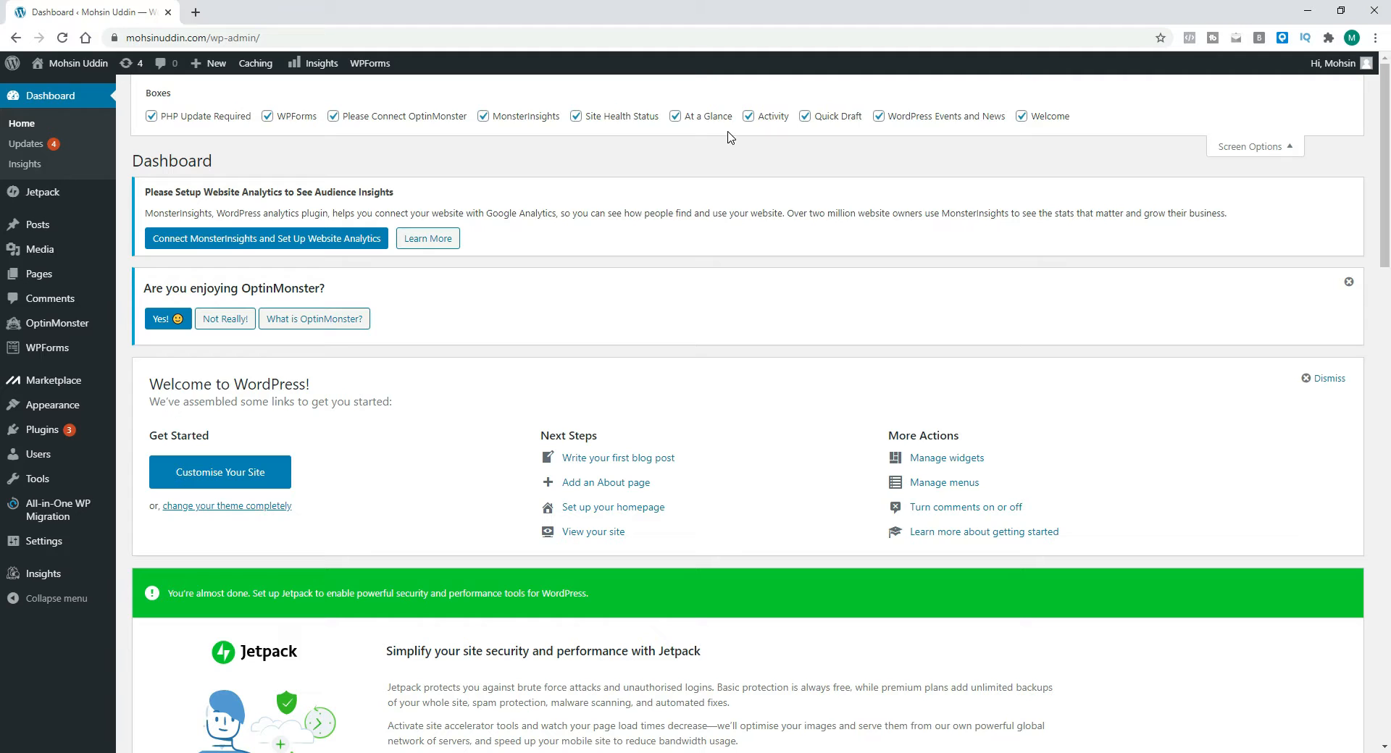
scroll(730, 141, down, 6)
scroll(427, 420, down, 6)
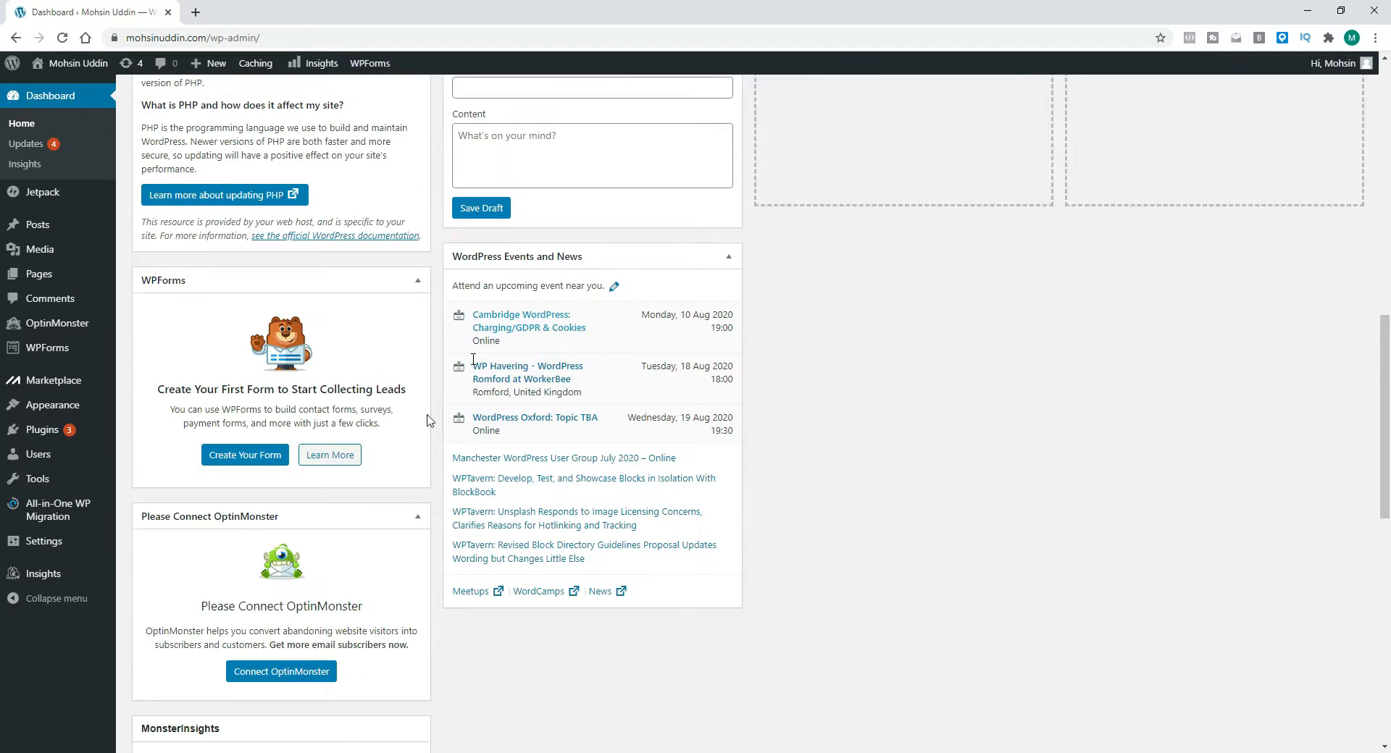
scroll(663, 366, down, 10)
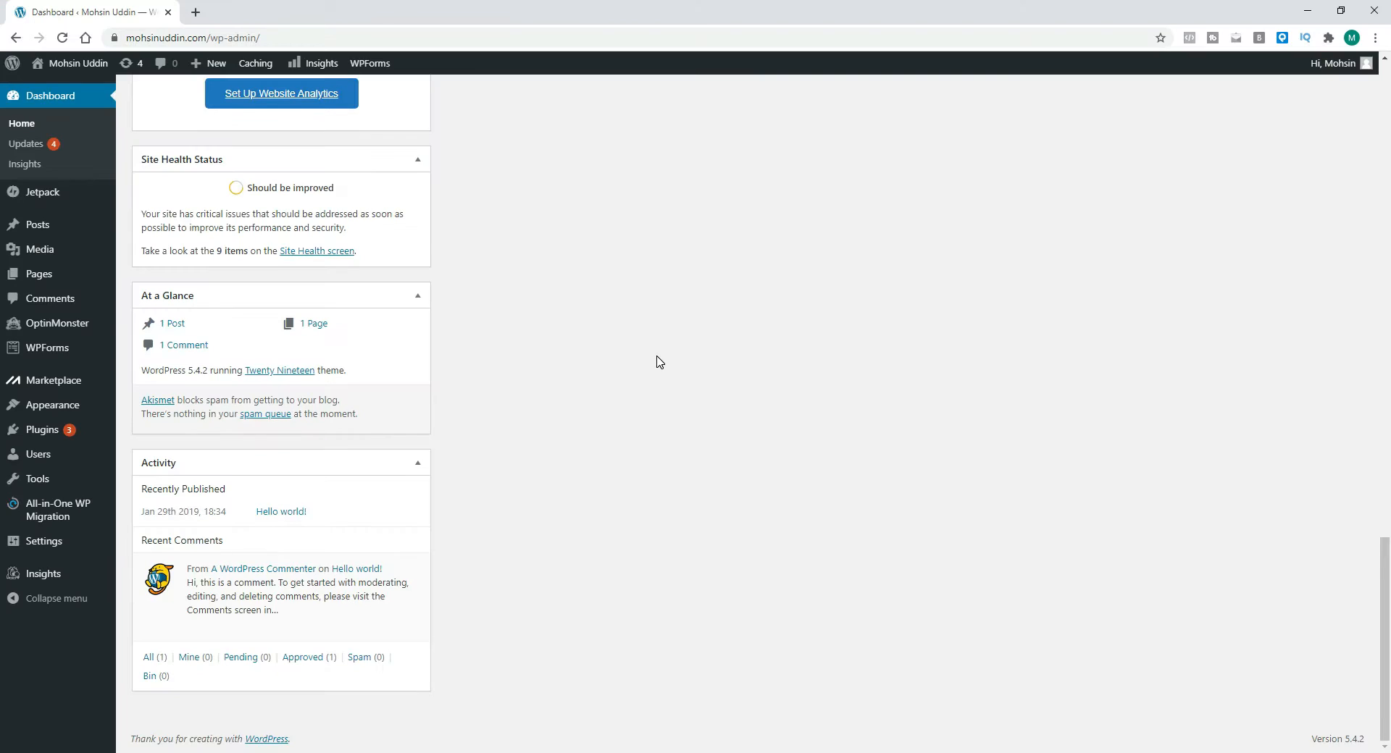
scroll(659, 364, up, 20)
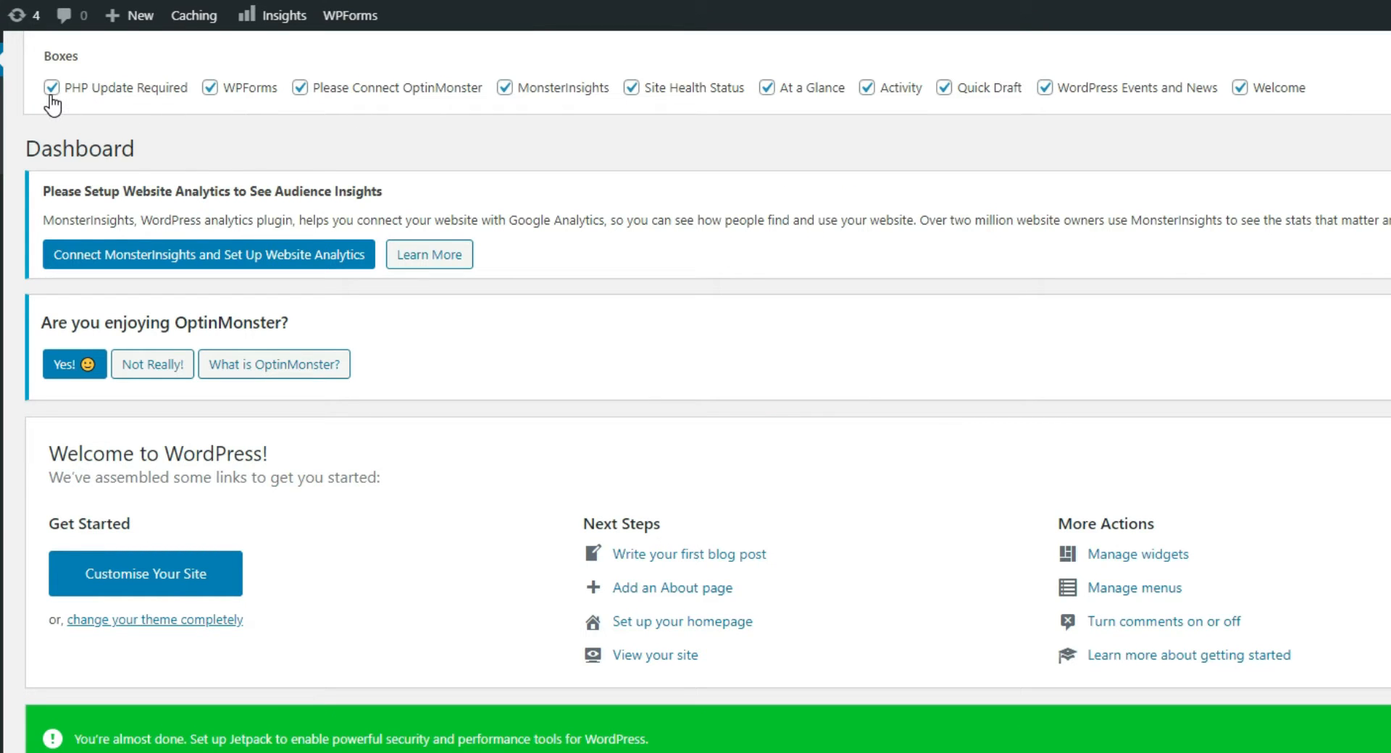
Step: Uncheck every dashboard box in Screen Options to hide all dashboard widgets
click(52, 88)
click(210, 88)
click(299, 87)
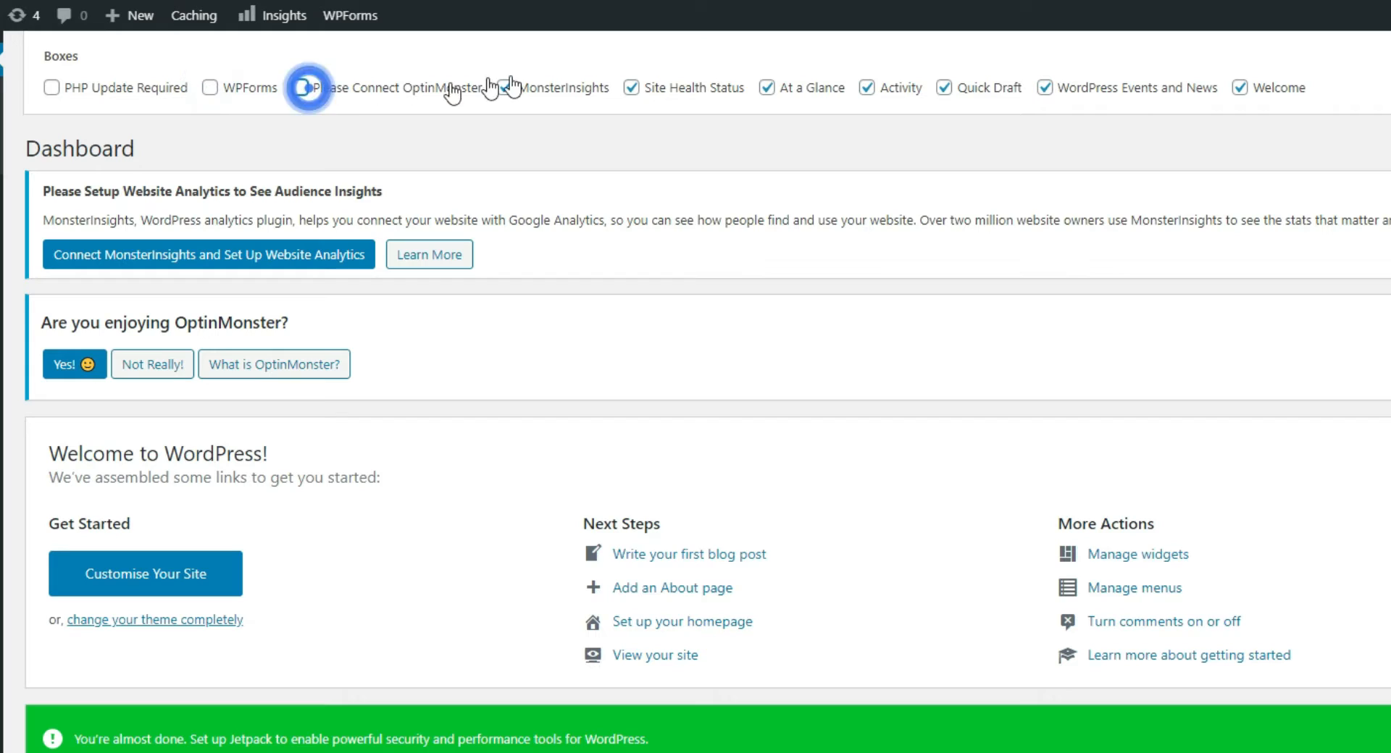
click(505, 87)
click(631, 88)
click(766, 88)
click(873, 90)
click(949, 87)
click(1051, 87)
click(1240, 88)
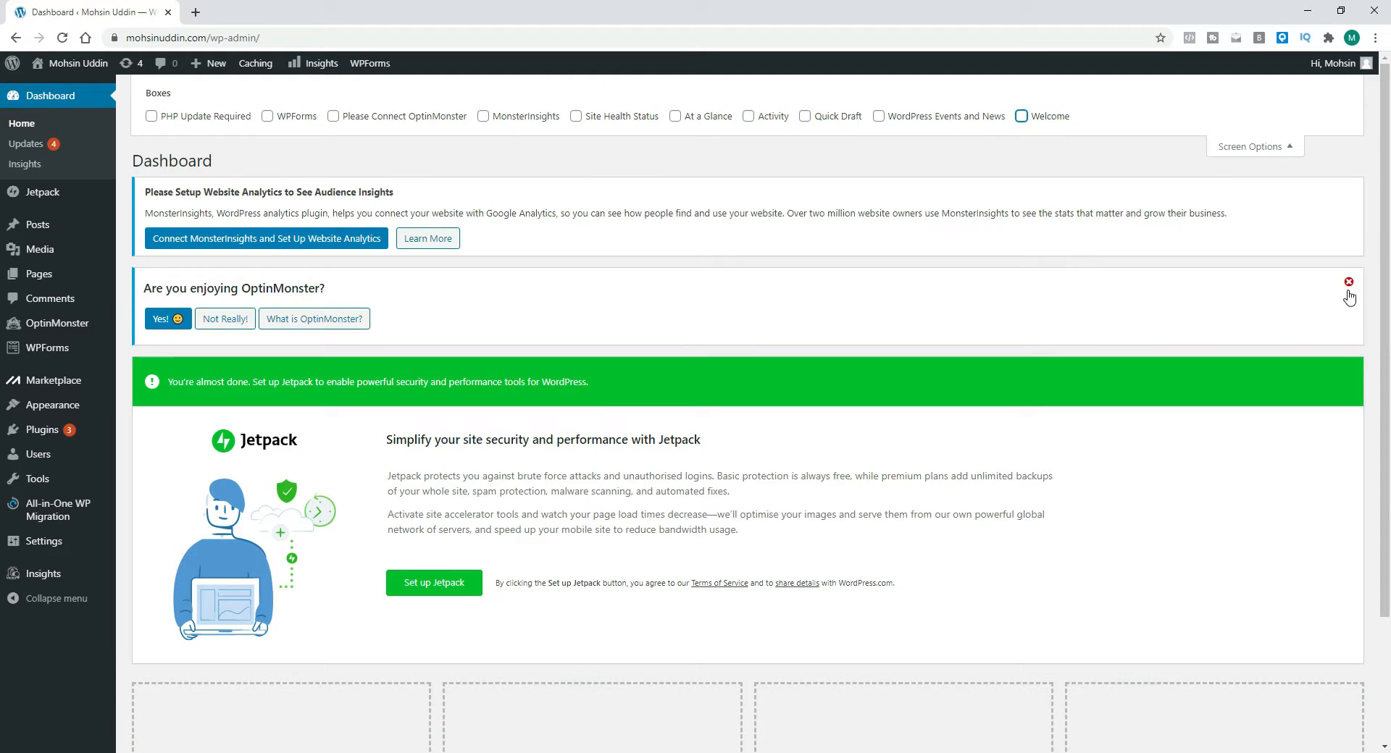
Step: Dismiss the OptinMonster feedback notice and close Screen Options
click(1349, 283)
scroll(444, 393, down, 1)
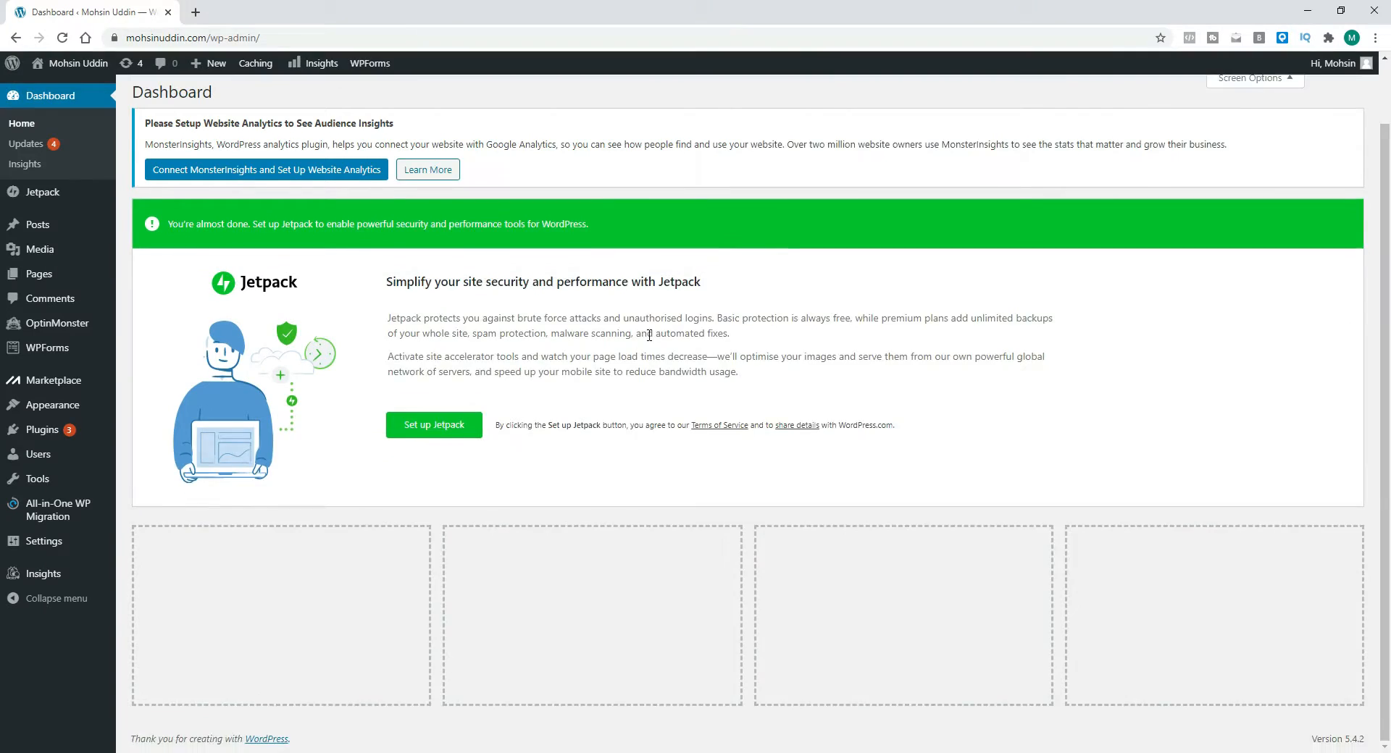
scroll(649, 335, up, 1)
scroll(1087, 203, down, 1)
scroll(1317, 142, up, 1)
click(1272, 153)
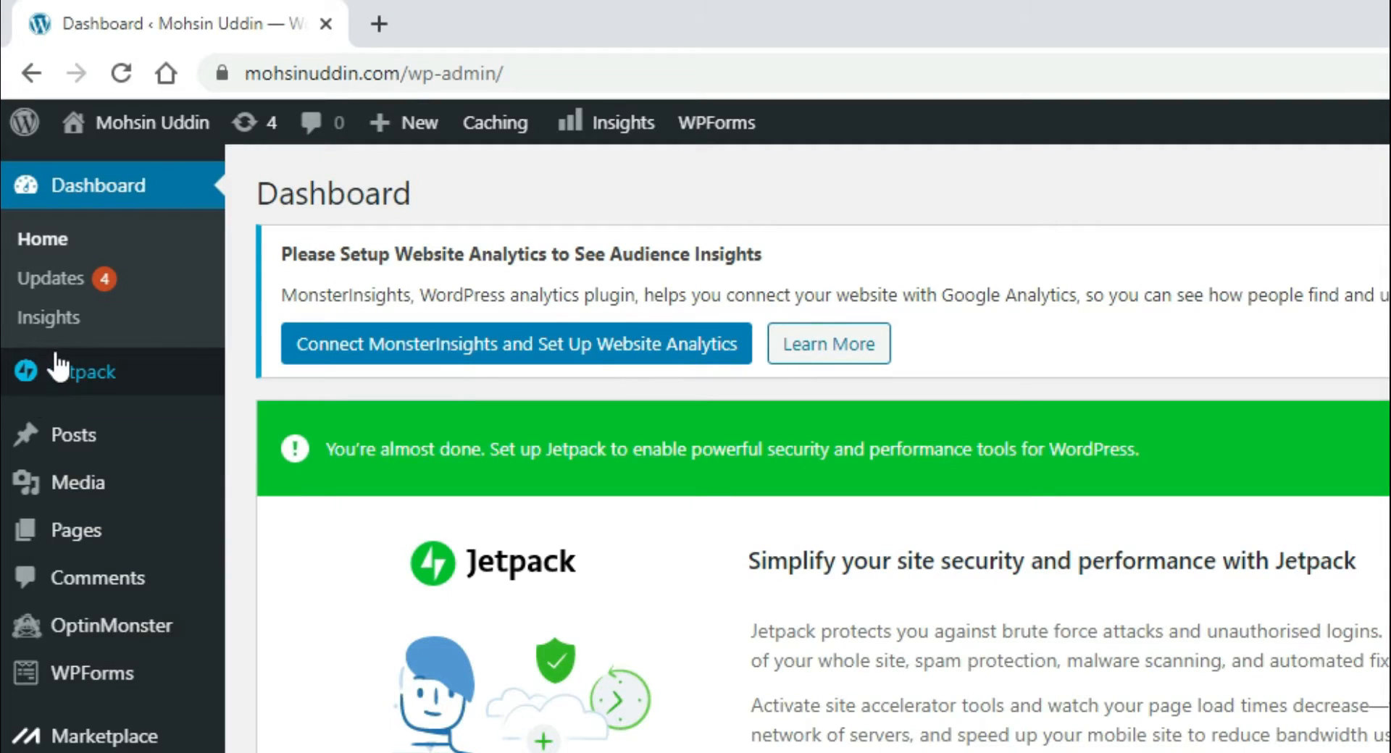
Step: Review the Posts list and the live site's front page, returning to the dashboard afterwards
mouse_move(48, 192)
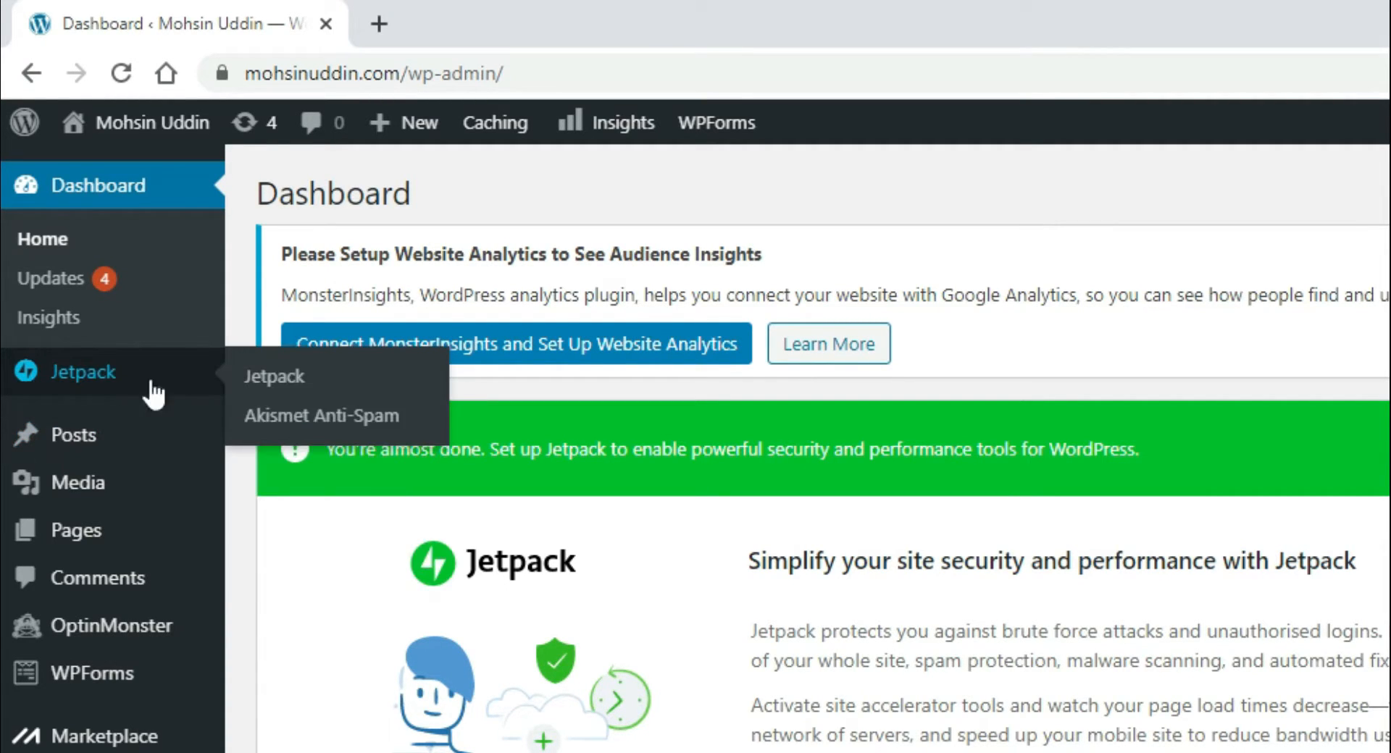
click(93, 441)
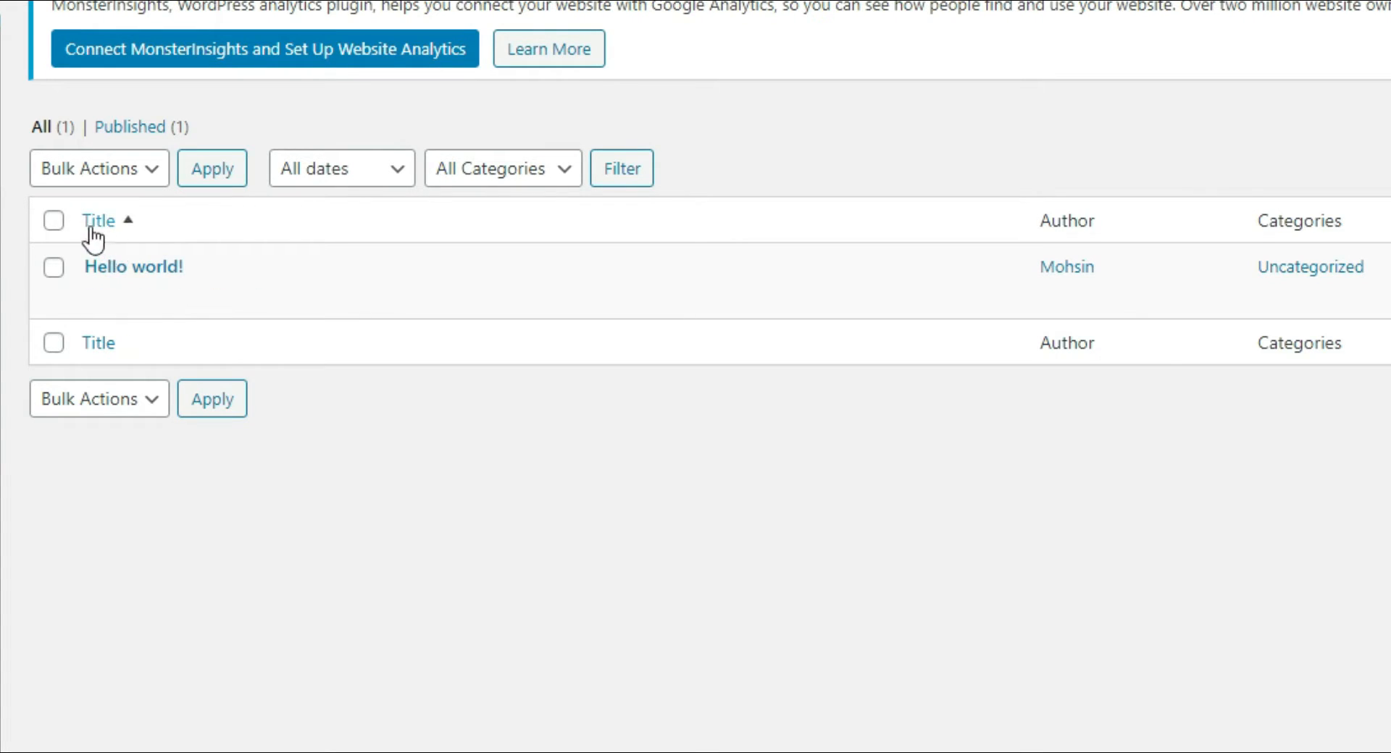
mouse_move(140, 293)
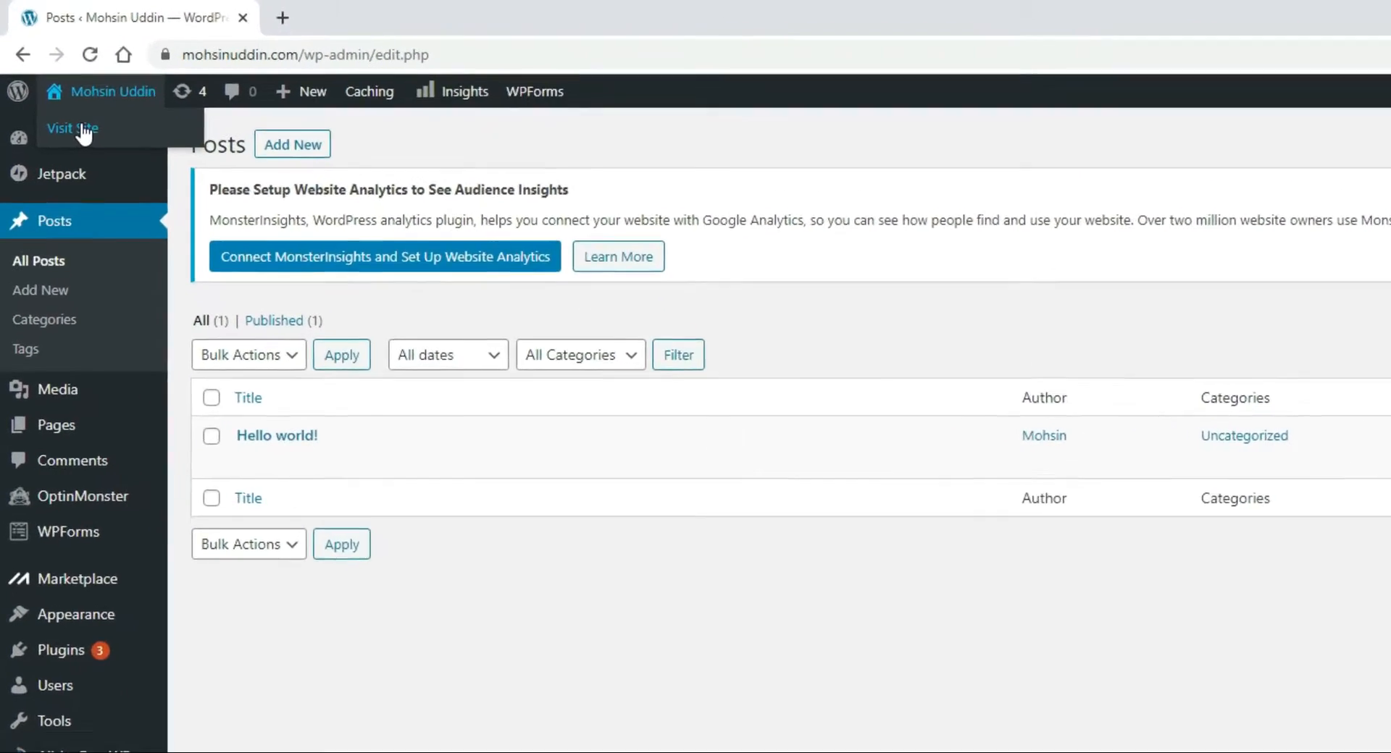
click(50, 88)
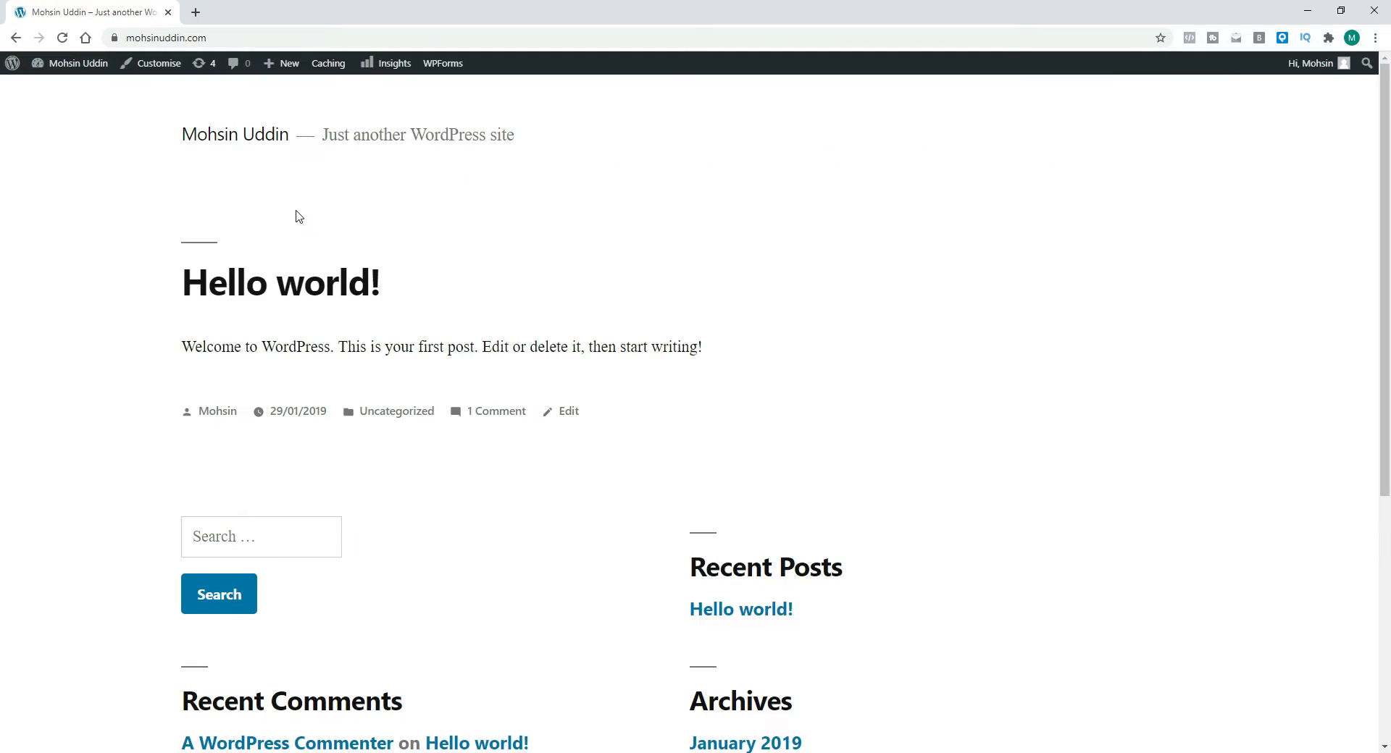
scroll(391, 384, down, 3)
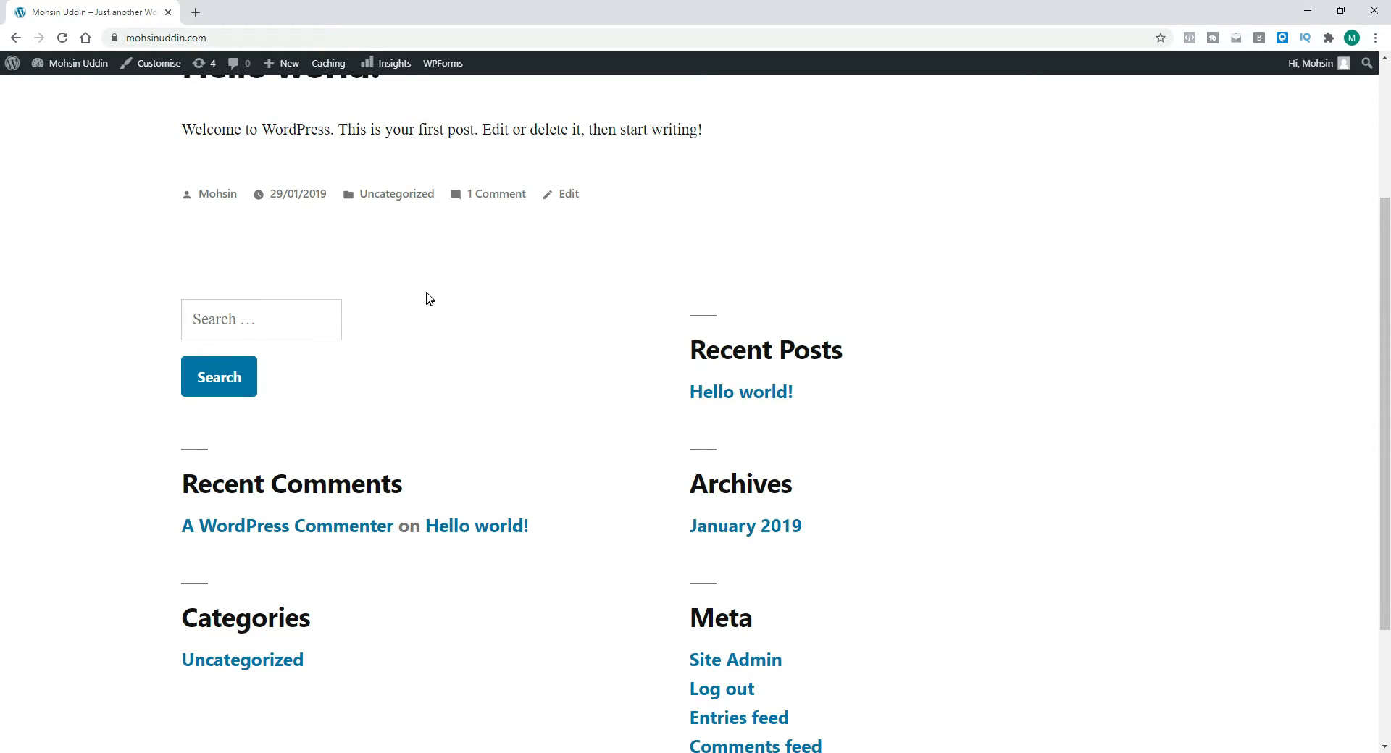
scroll(429, 298, up, 2)
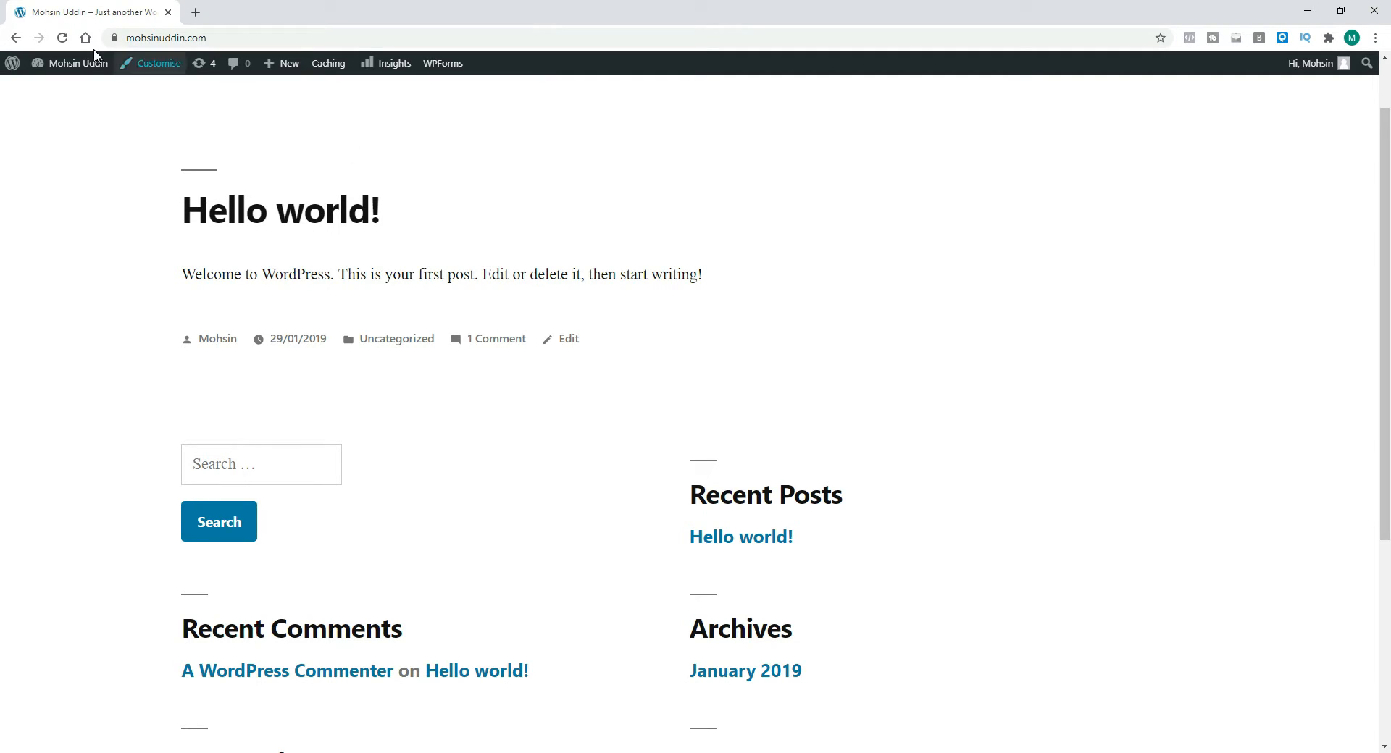
mouse_move(84, 73)
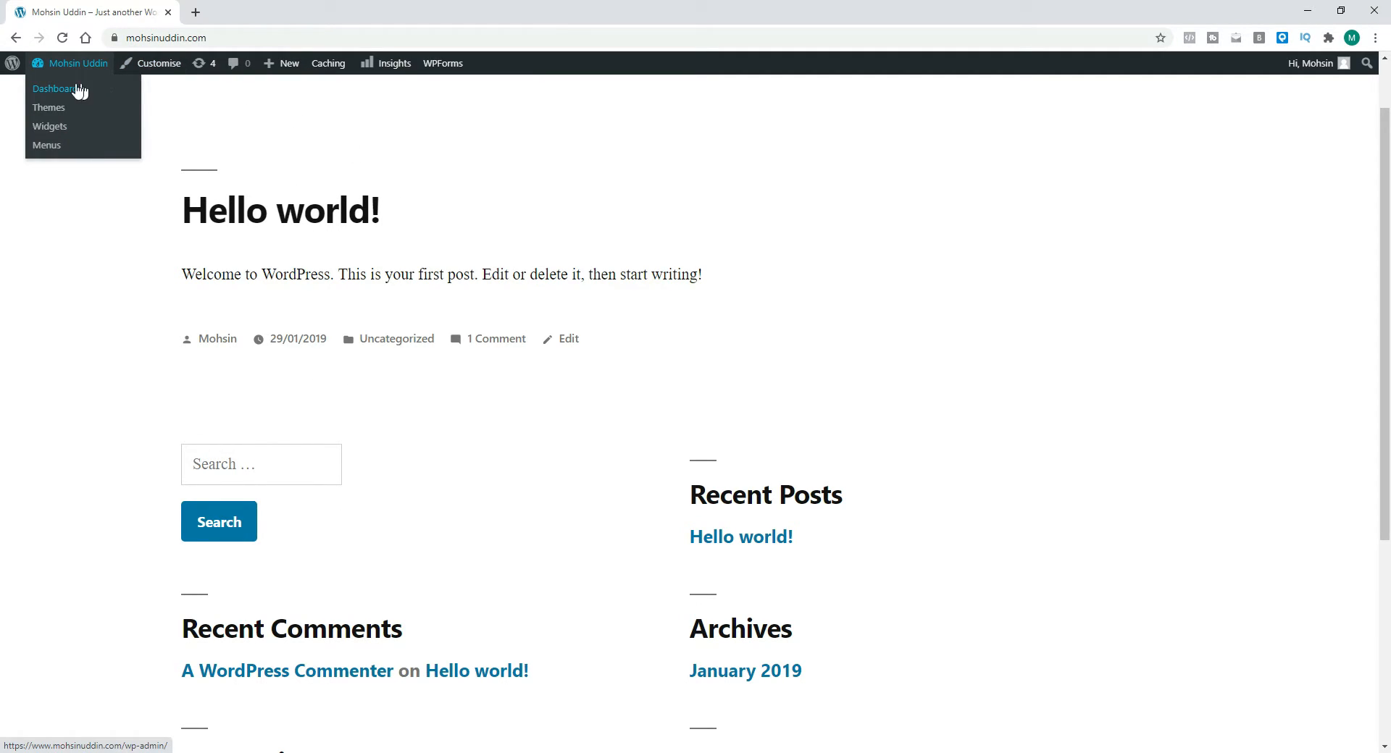
click(70, 89)
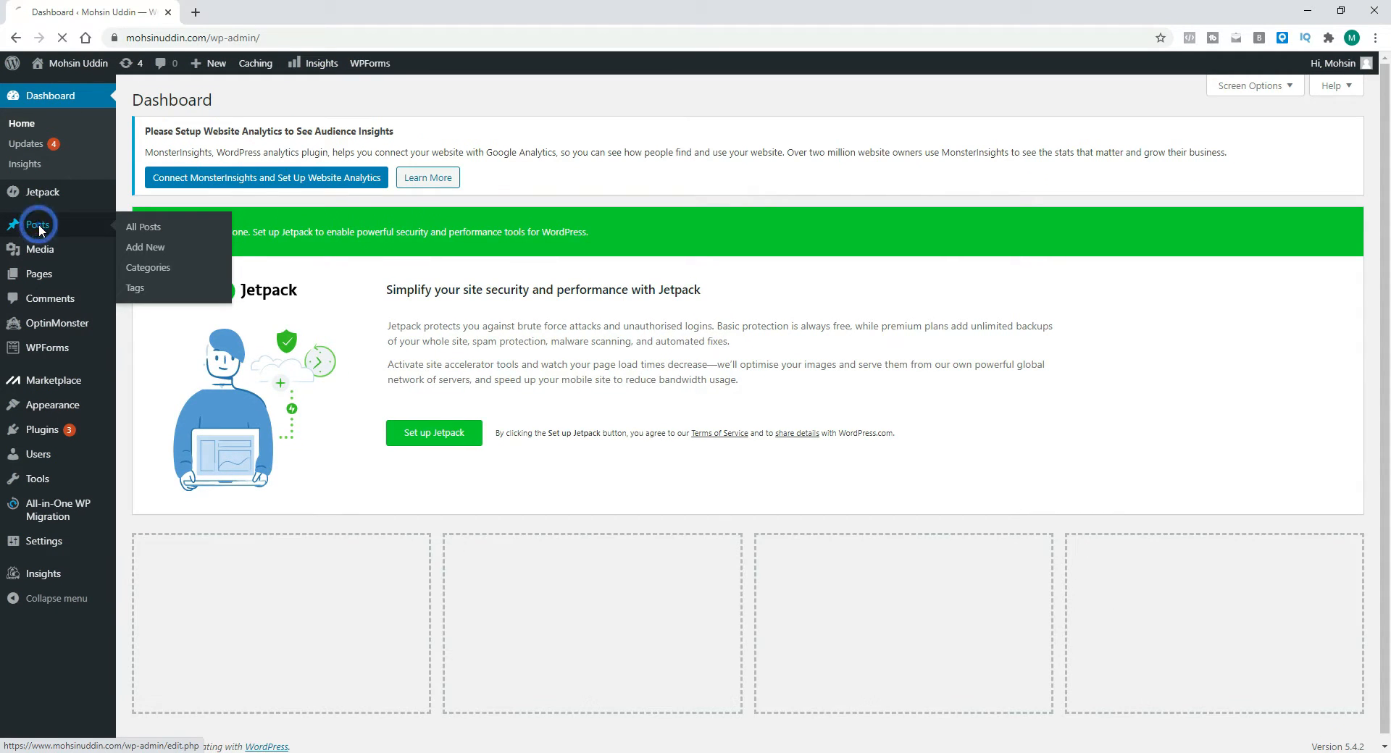
Step: Move the Hello world! post to the Bin and delete it permanently from the Bin
click(40, 231)
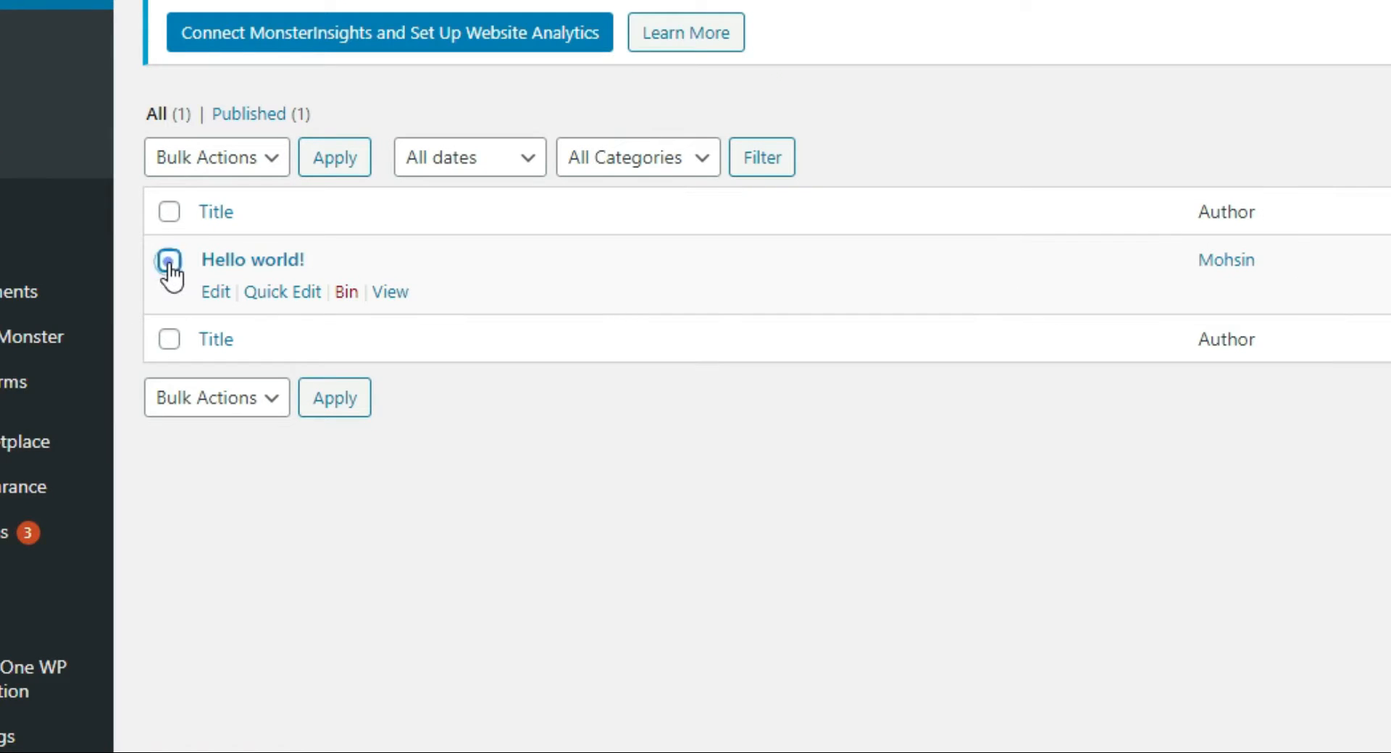
click(146, 301)
click(347, 293)
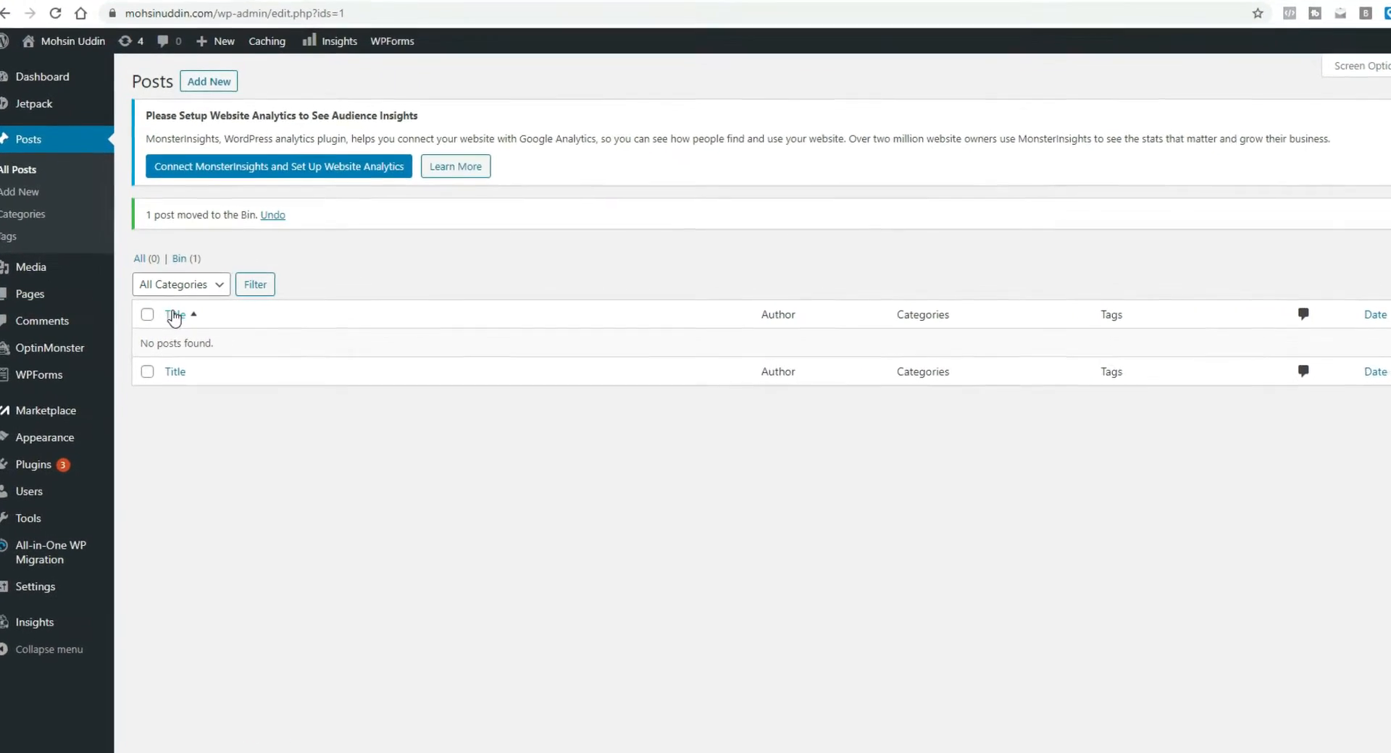
click(174, 262)
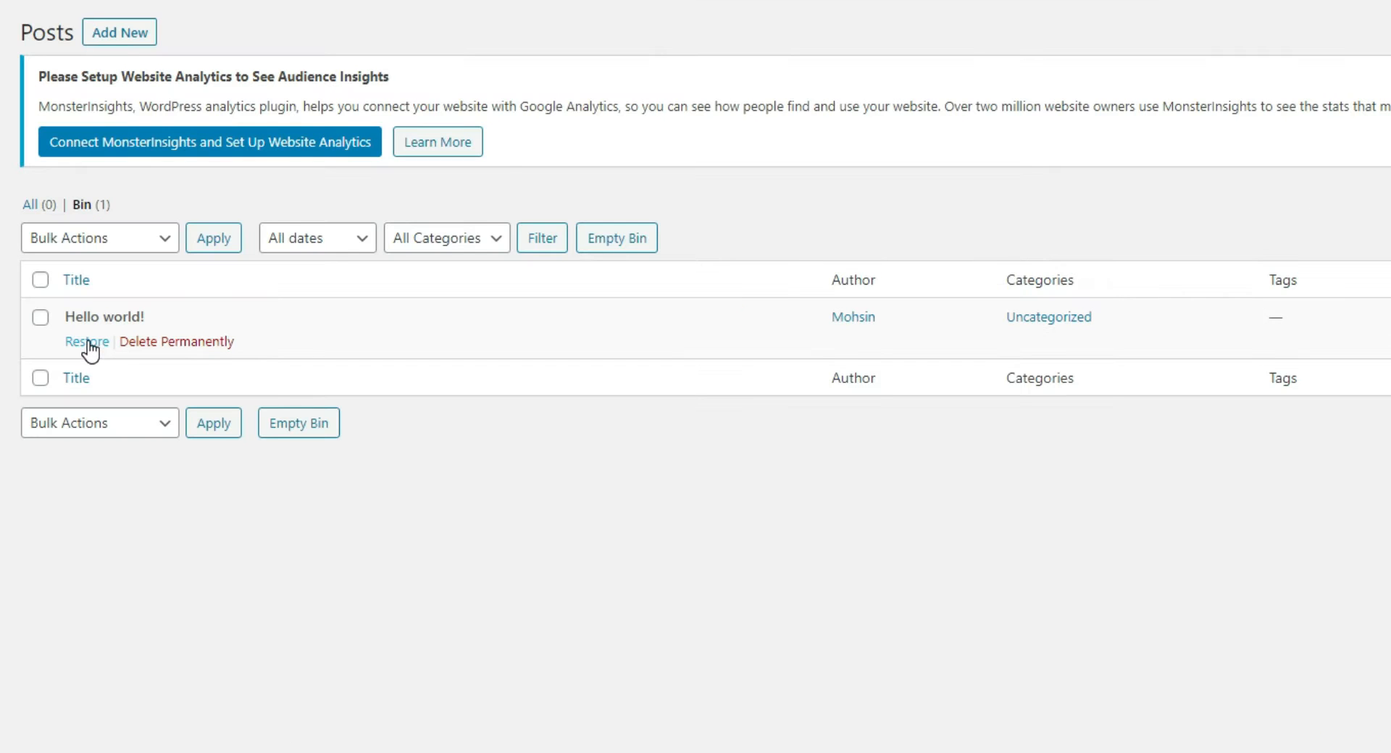
click(160, 344)
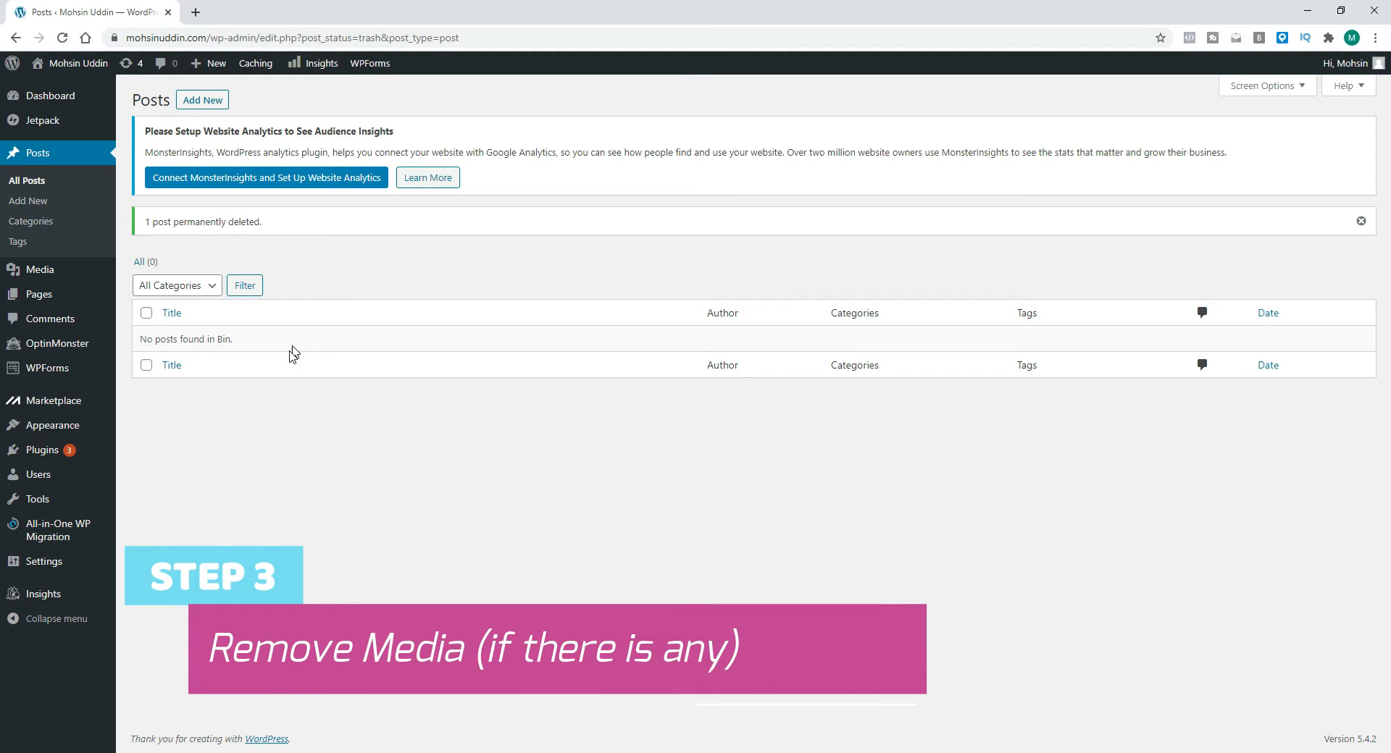
Step: Check the Media Library for items and open the All Pages list
click(42, 273)
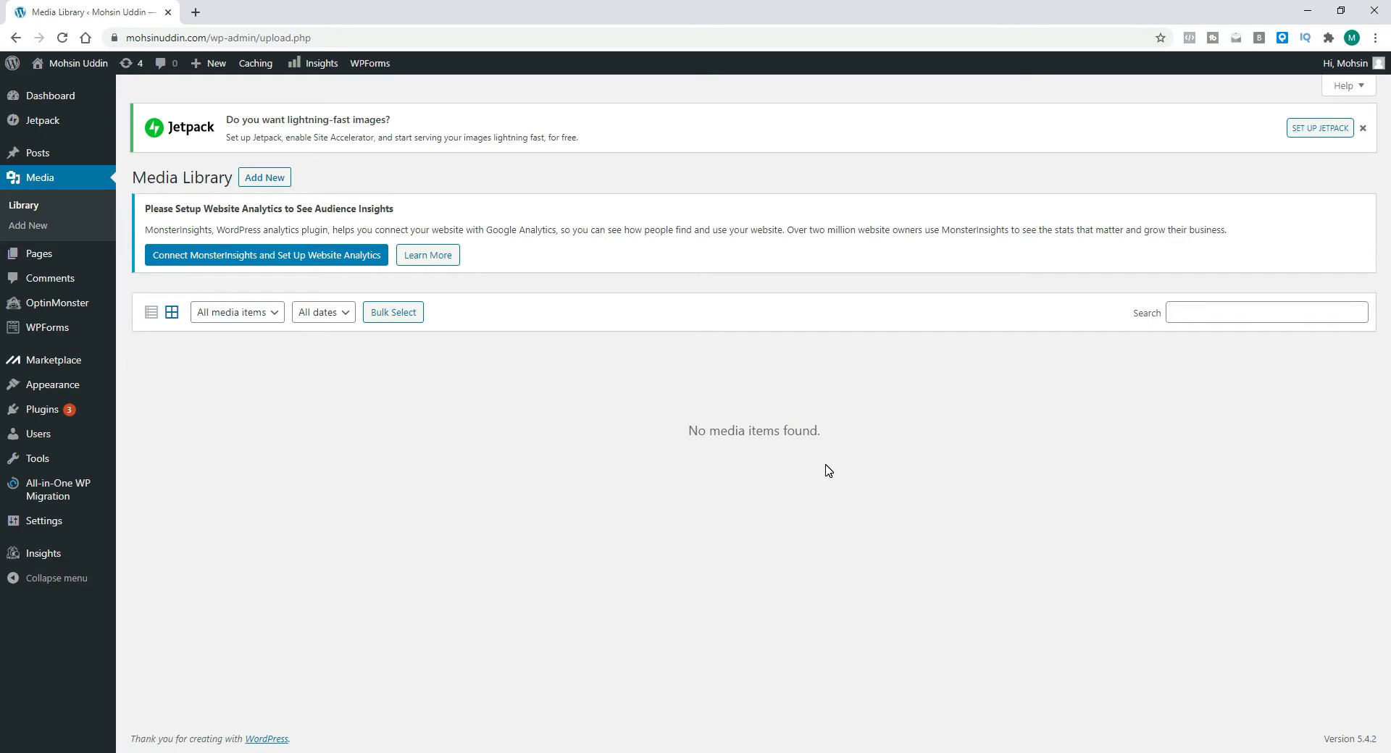
mouse_move(25, 255)
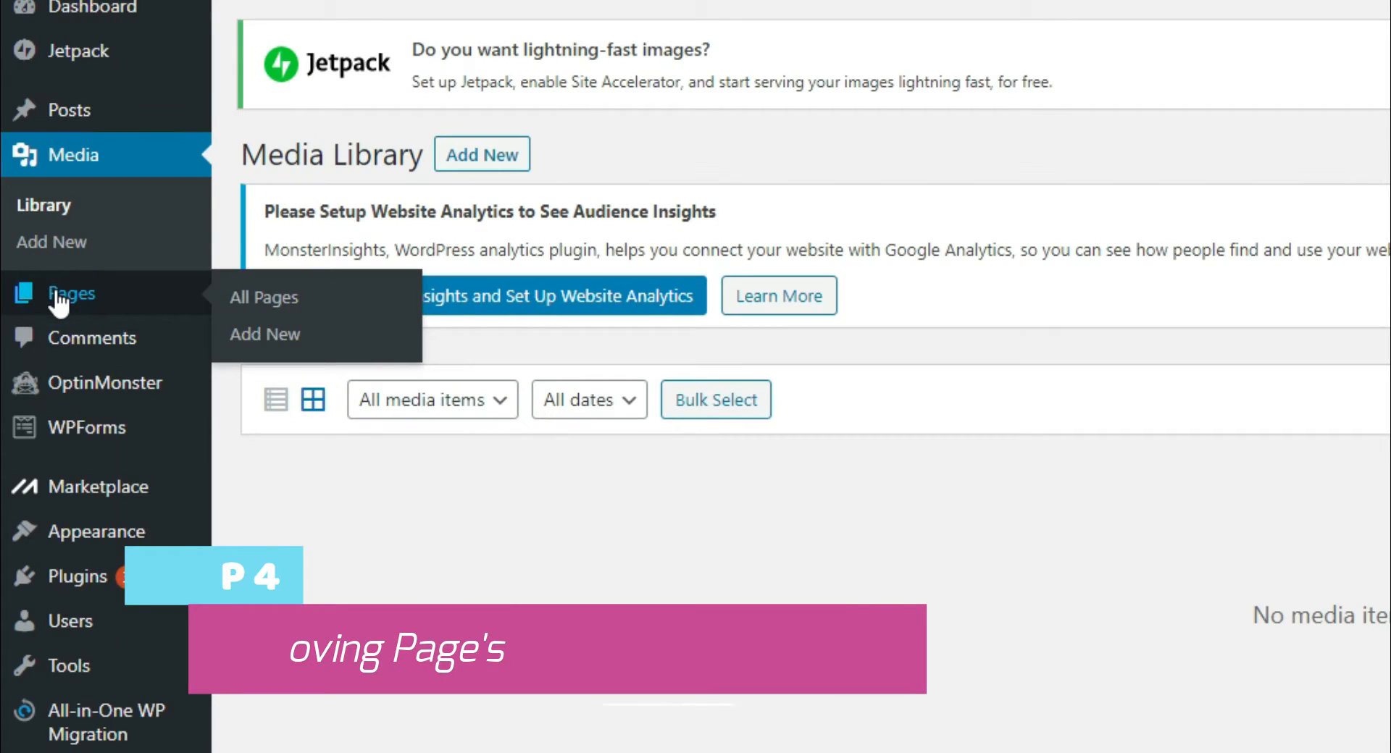
click(49, 298)
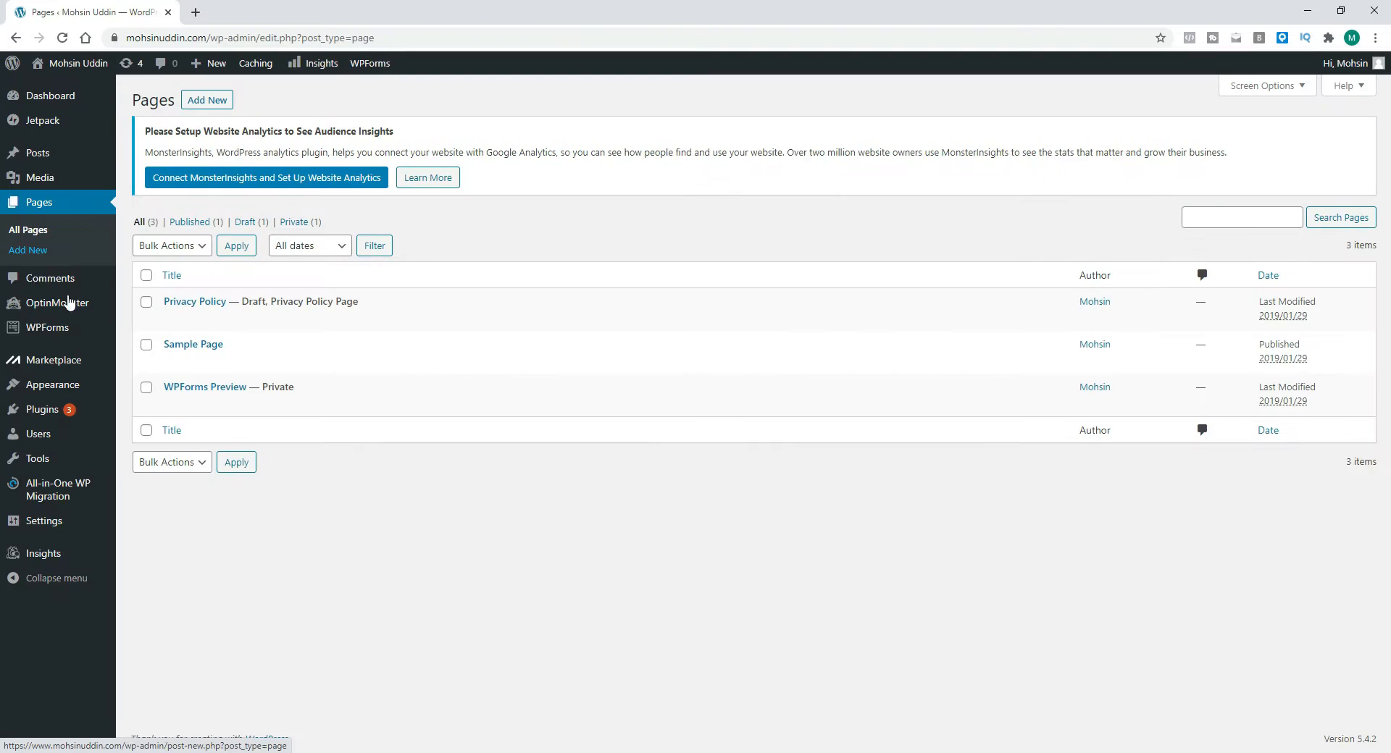
Step: Select all three pages in the list and move them to the Bin with the bulk action
mouse_move(133, 174)
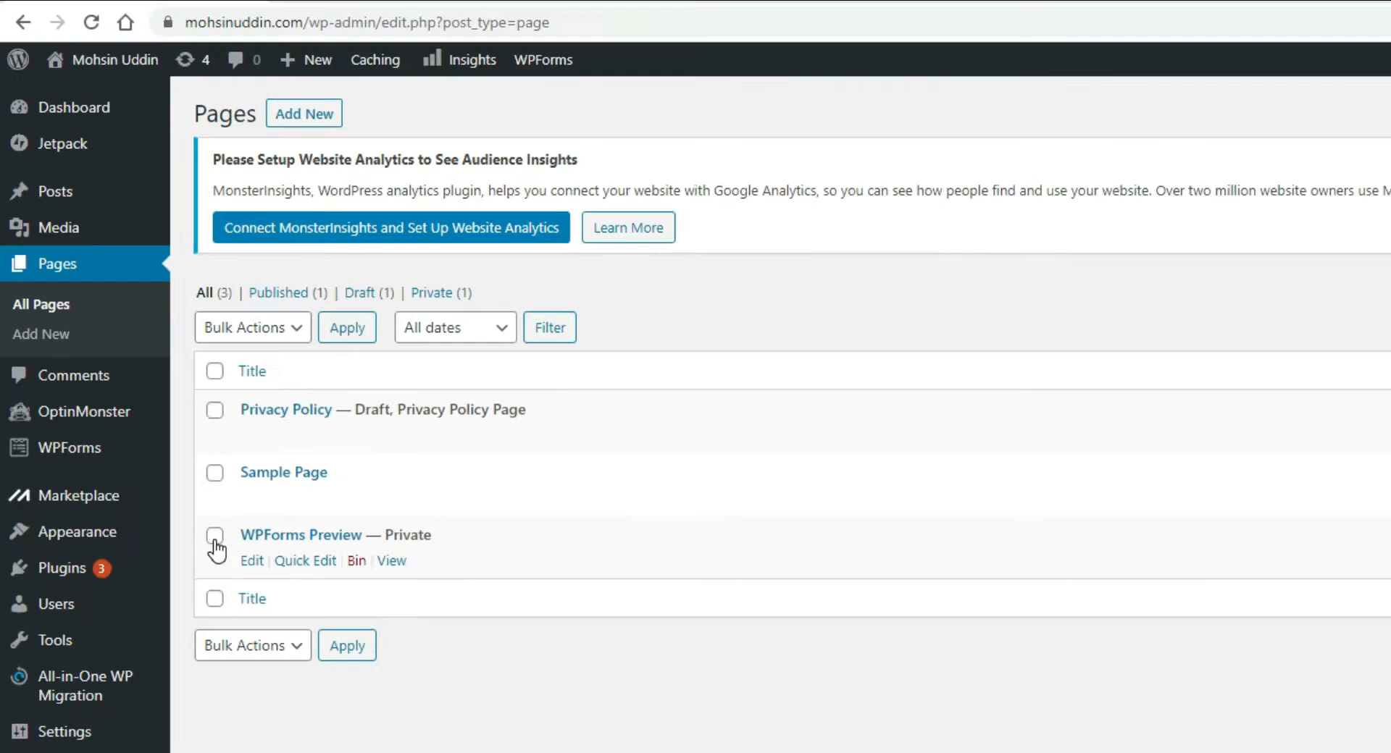
click(254, 544)
click(213, 474)
click(215, 410)
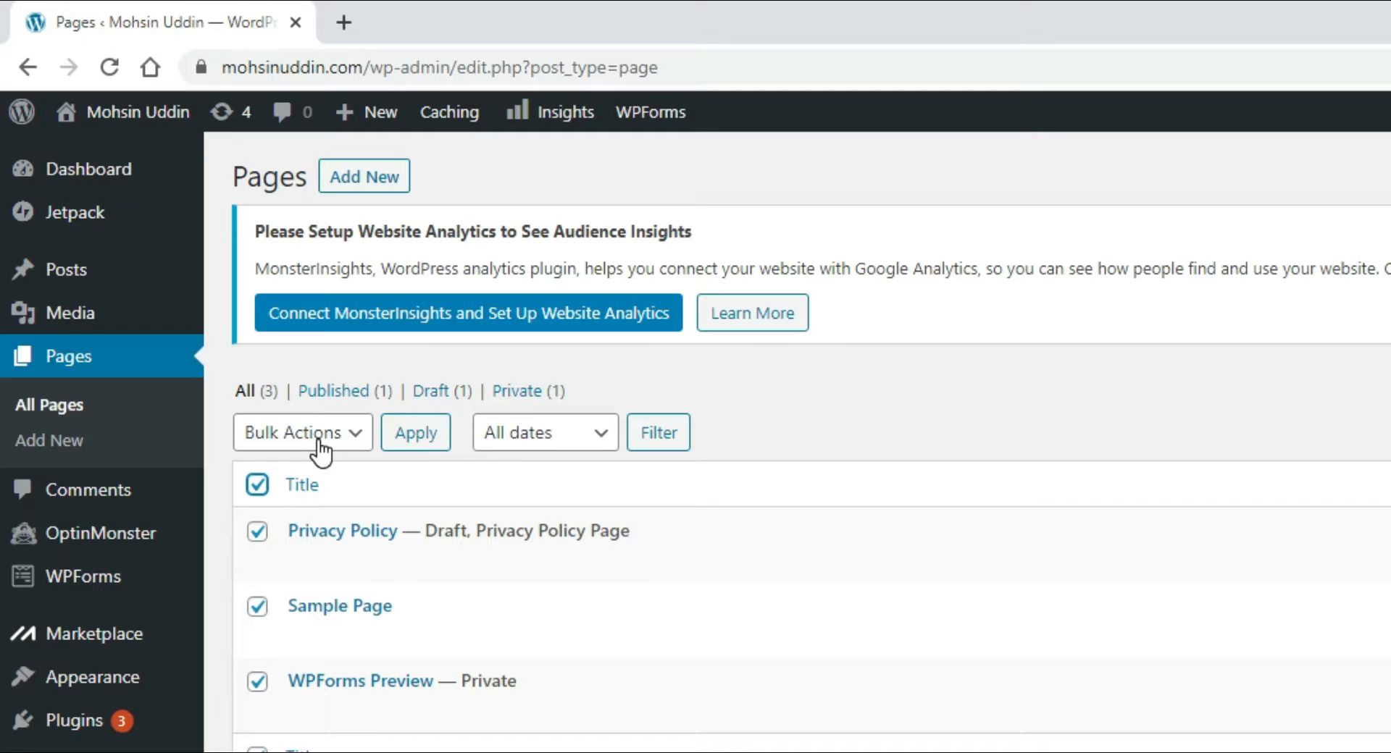
click(181, 249)
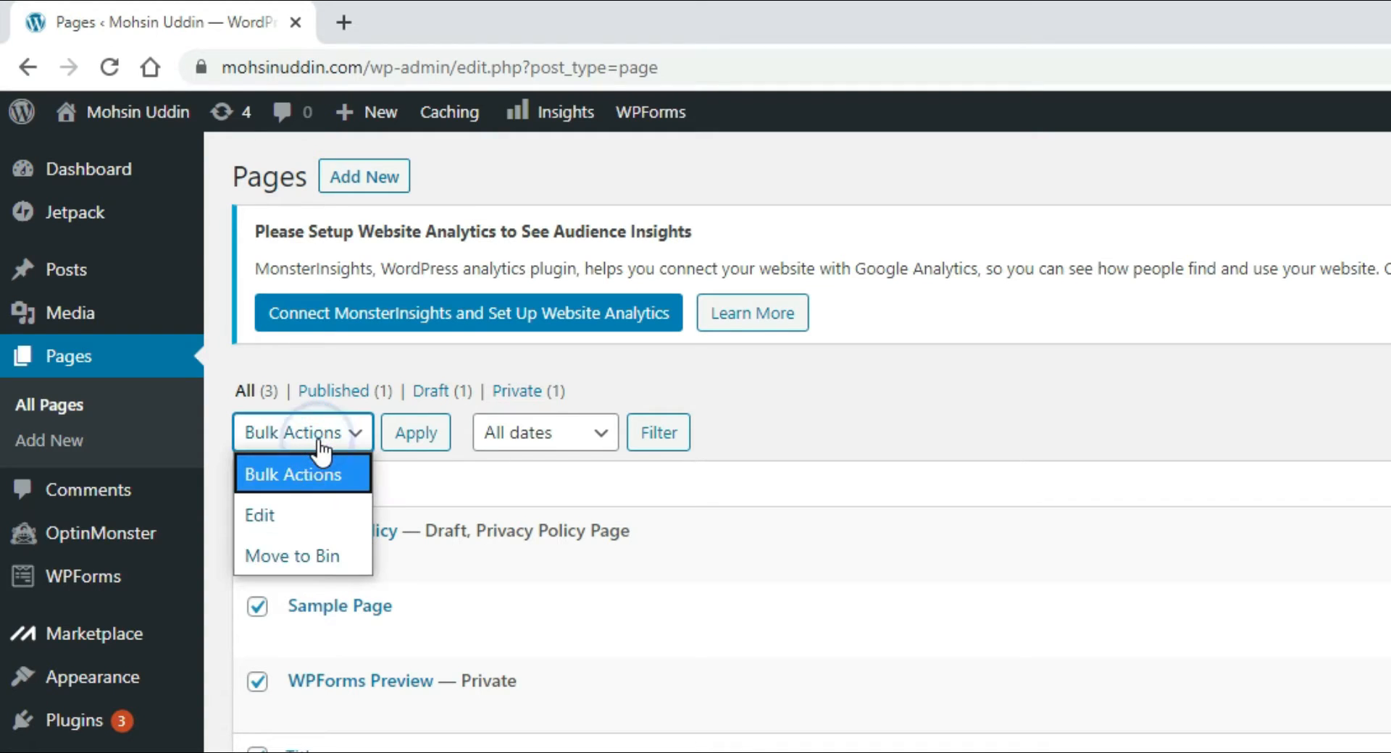
click(342, 557)
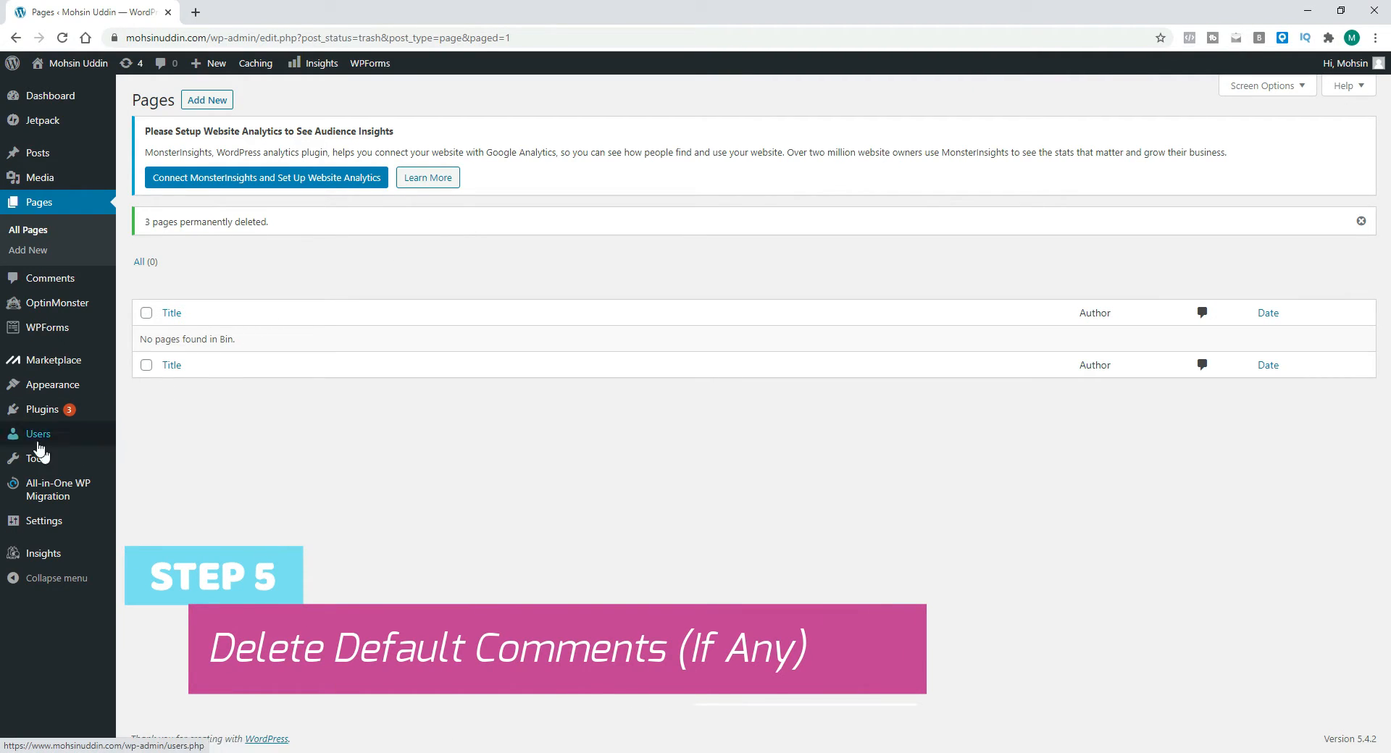
Step: Open the Comments screen, then return to the dashboard from the live site's toolbar
click(54, 287)
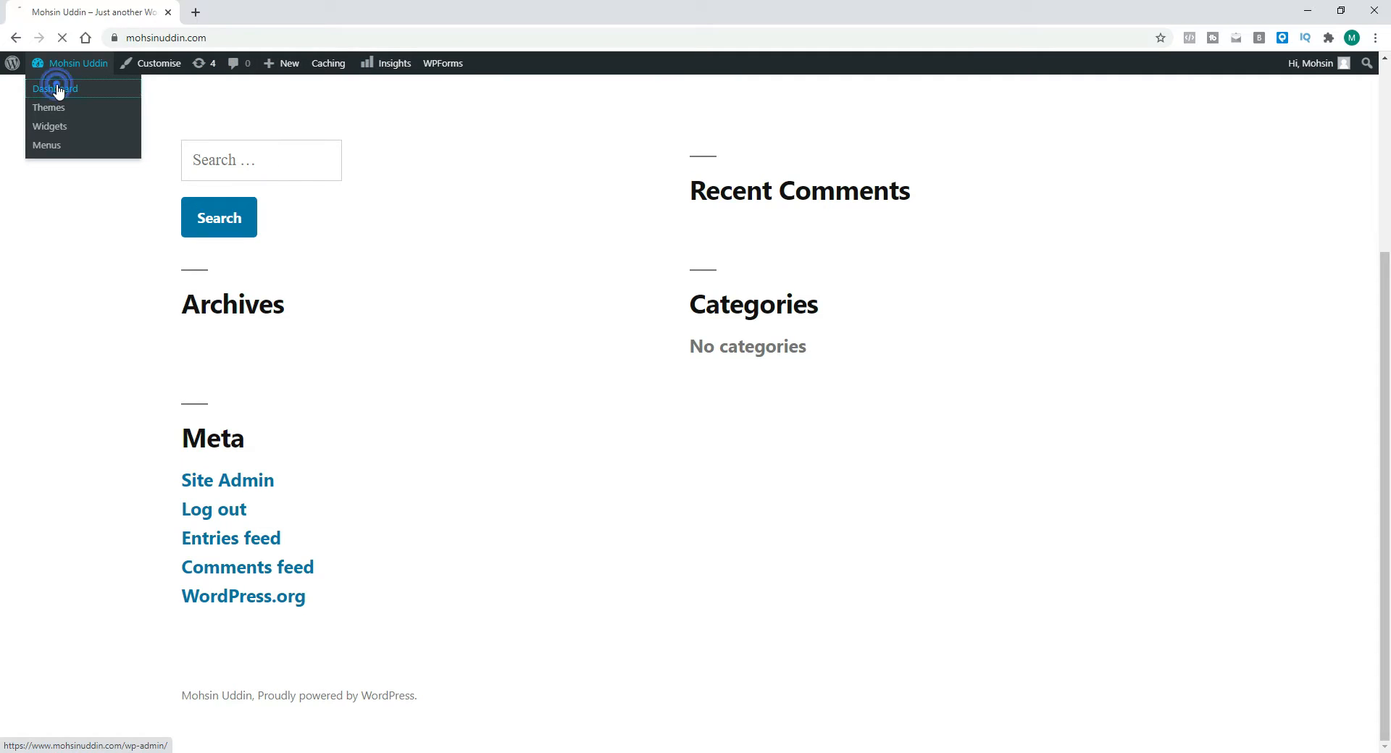
click(56, 89)
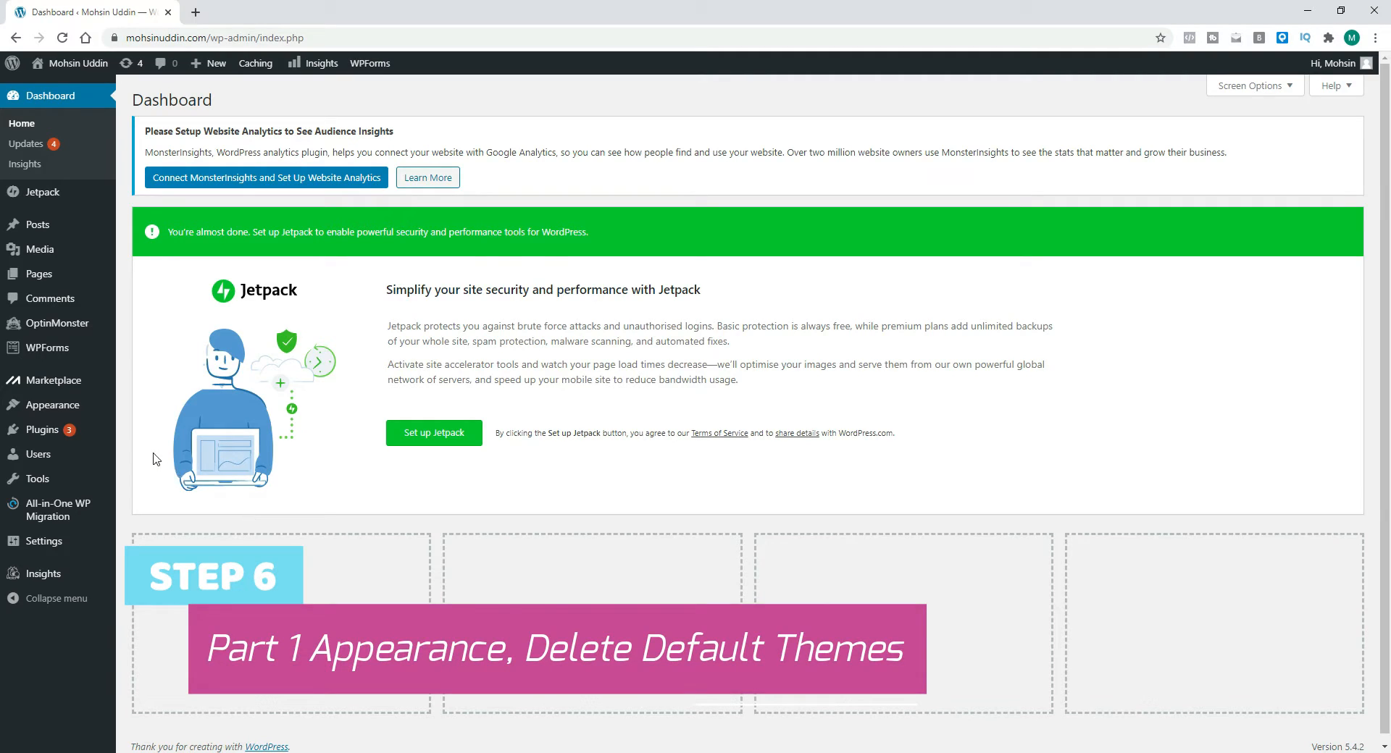
Step: Open the installed Themes and live-preview Twenty Seventeen, scrolling through its demo homepage
mouse_move(46, 411)
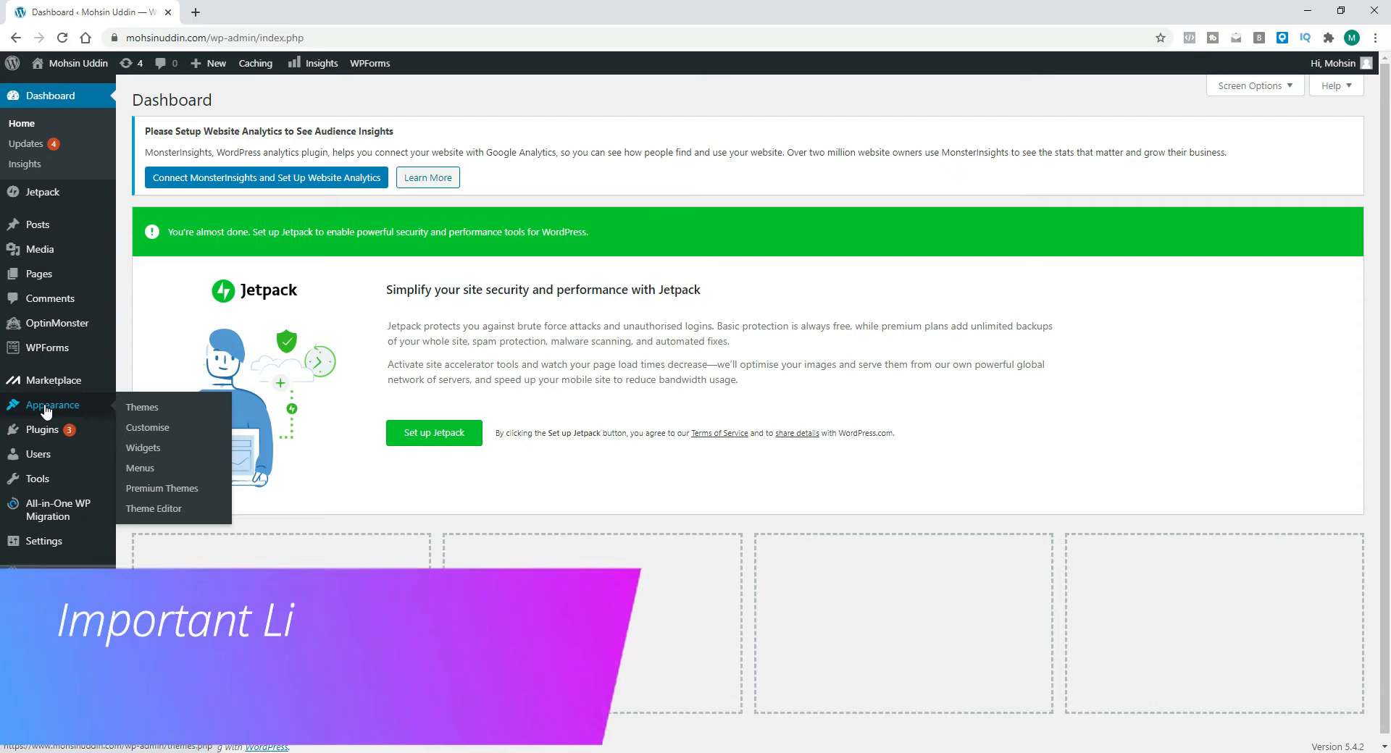
click(49, 408)
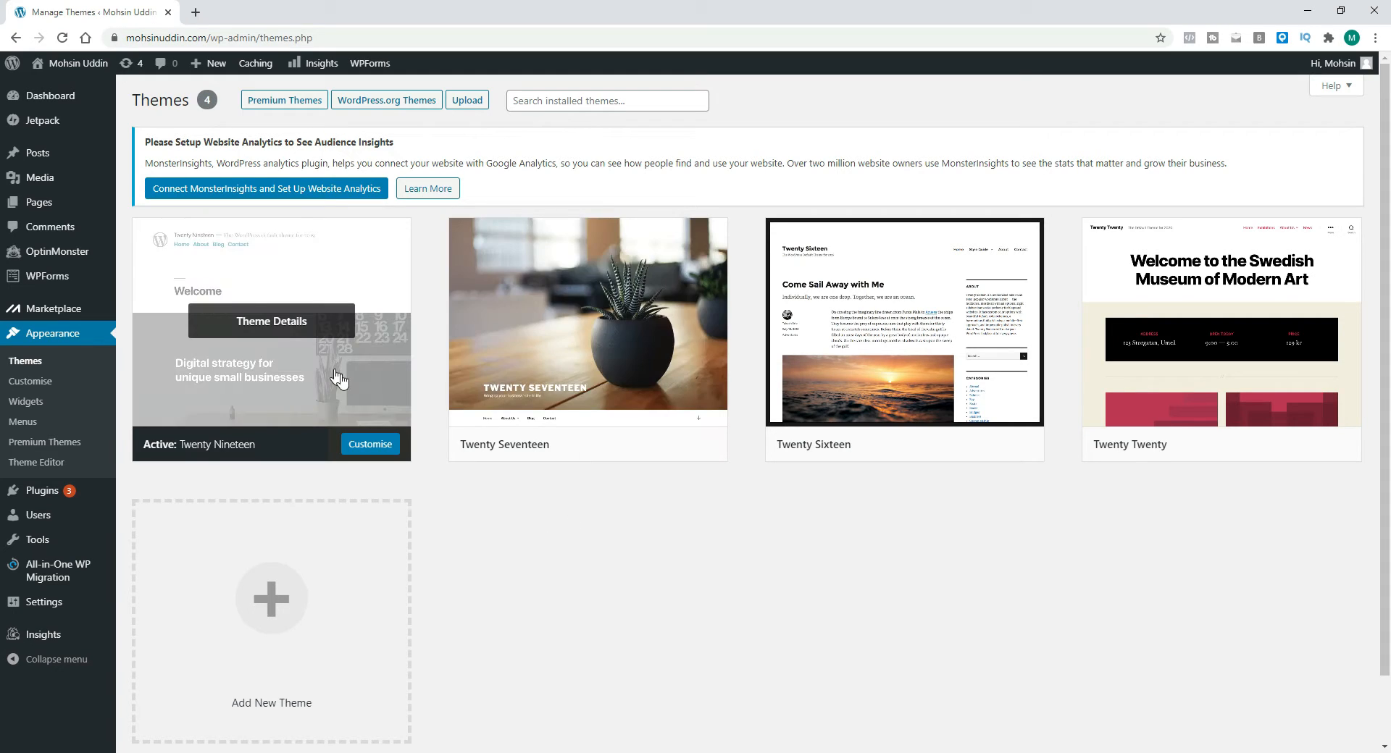
mouse_move(1189, 325)
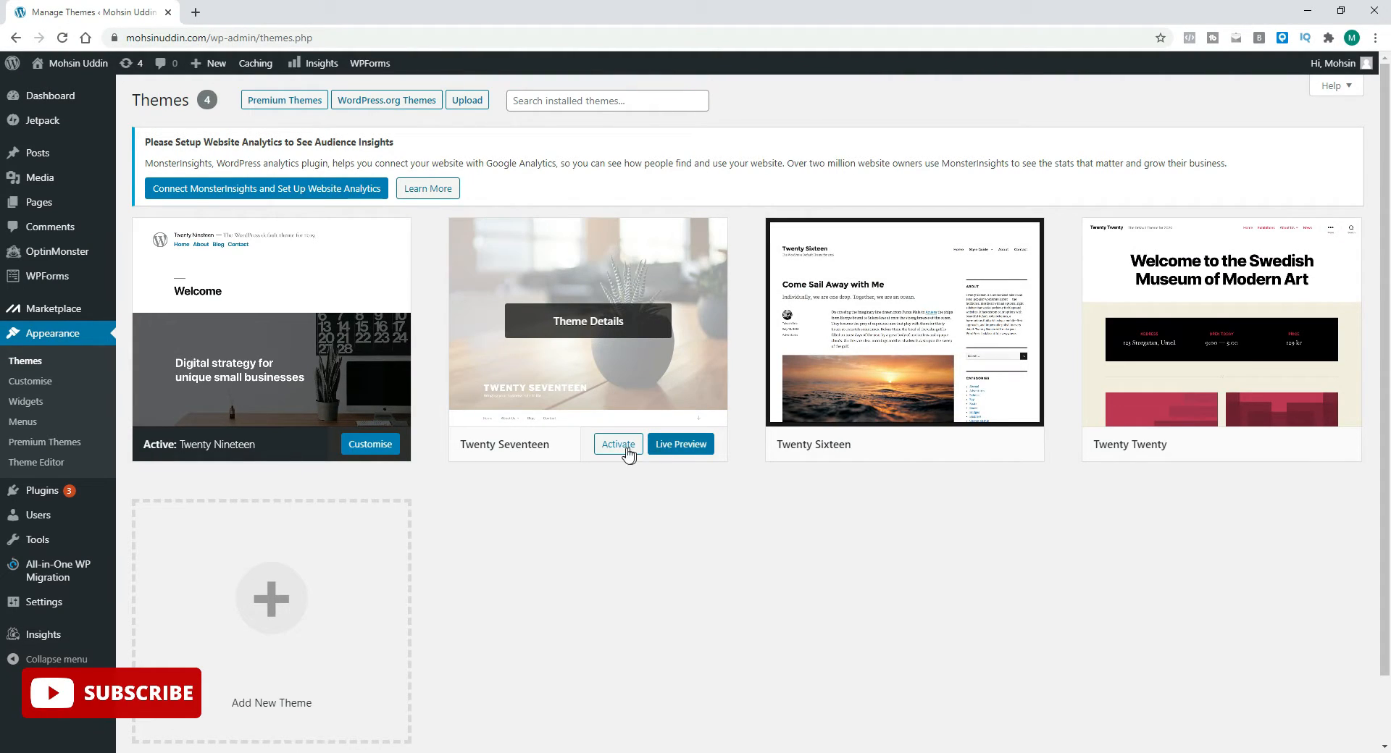
click(688, 455)
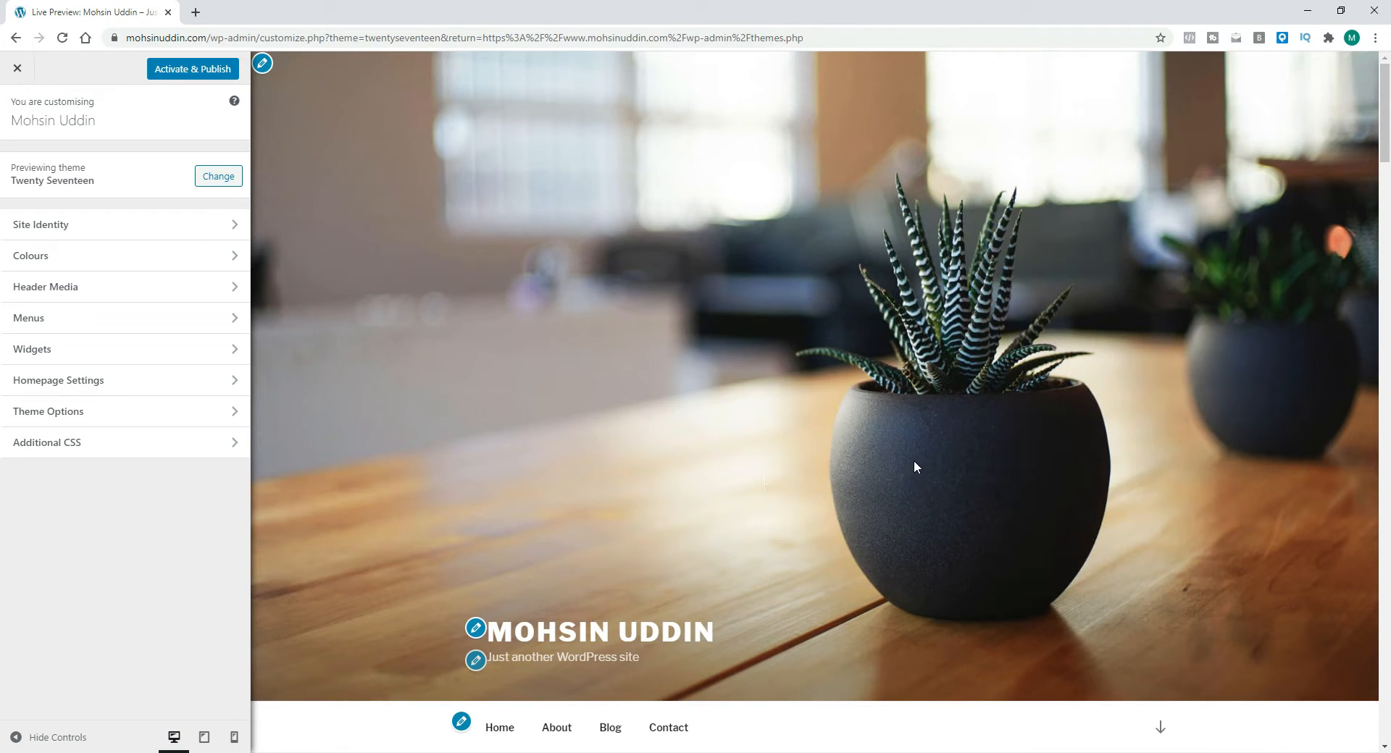
scroll(916, 468, down, 7)
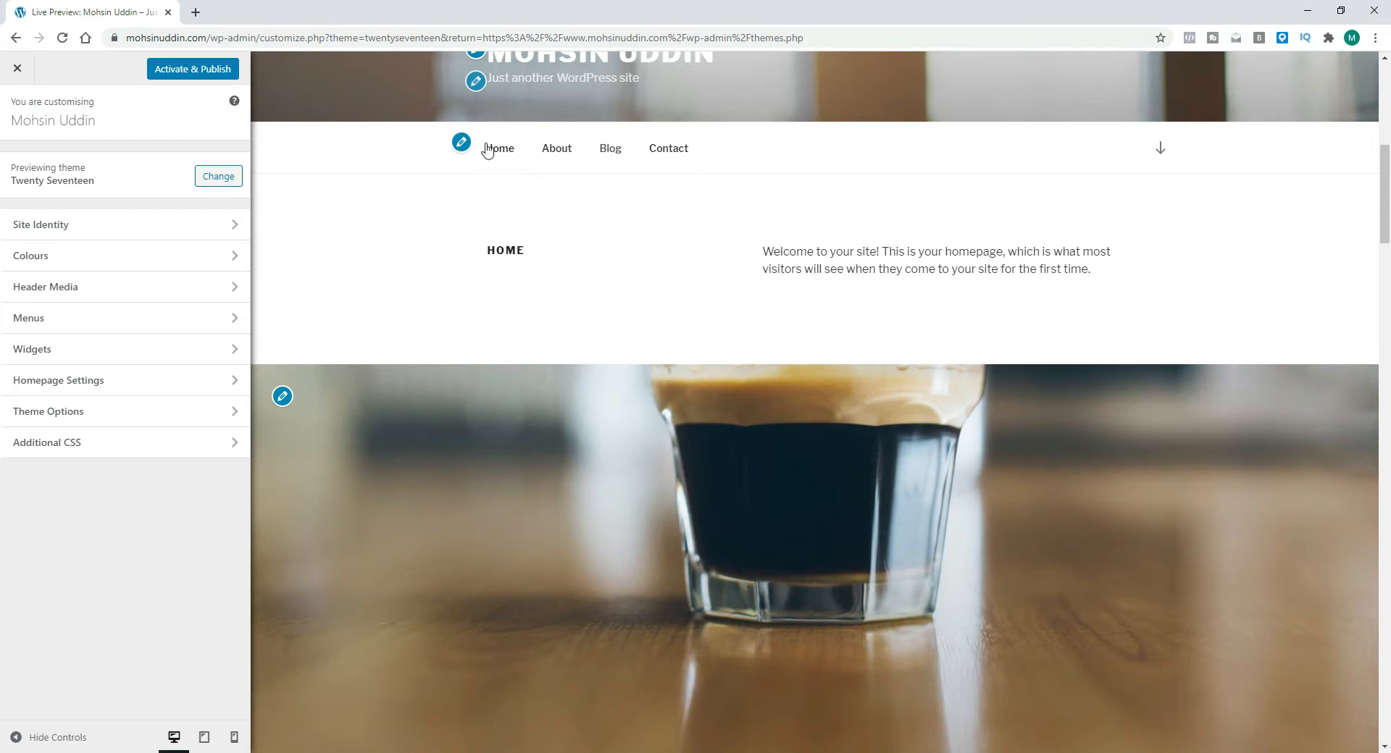
scroll(796, 335, down, 10)
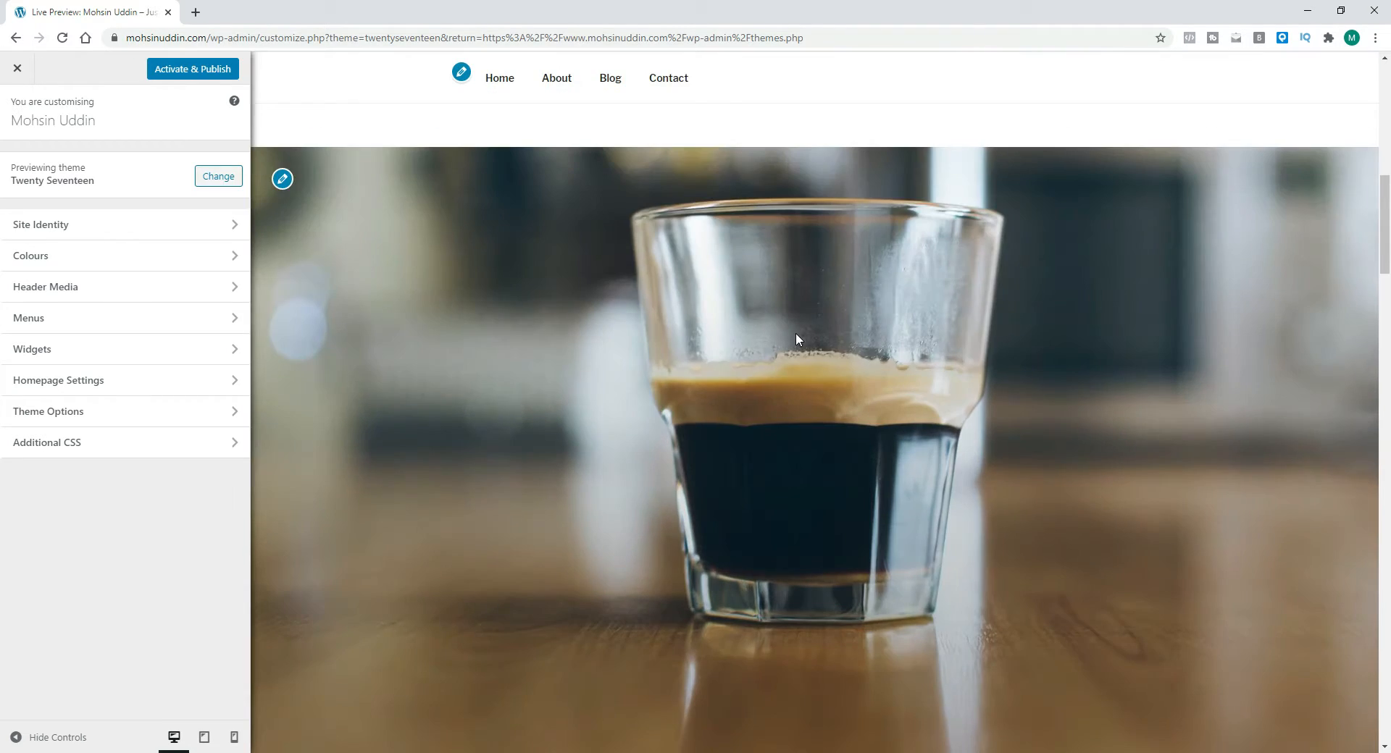
scroll(799, 339, down, 10)
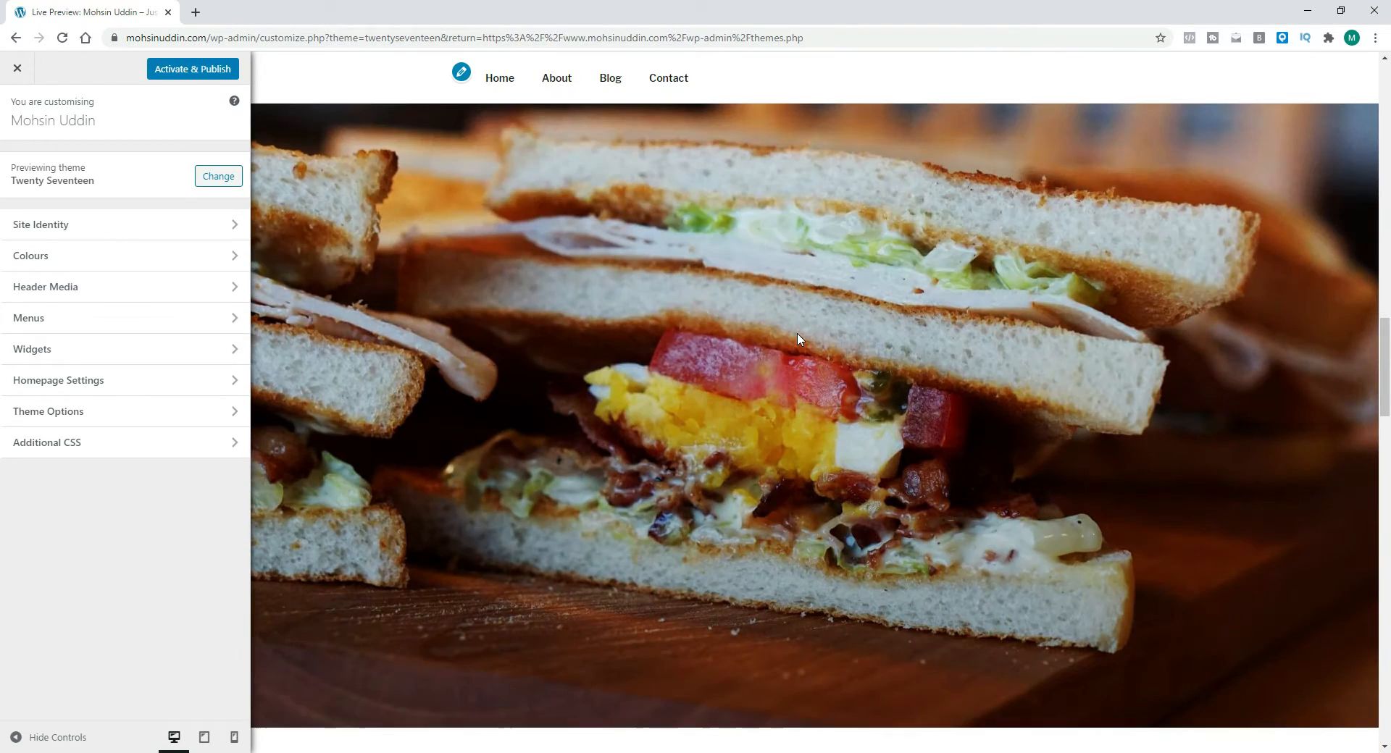
scroll(797, 339, down, 10)
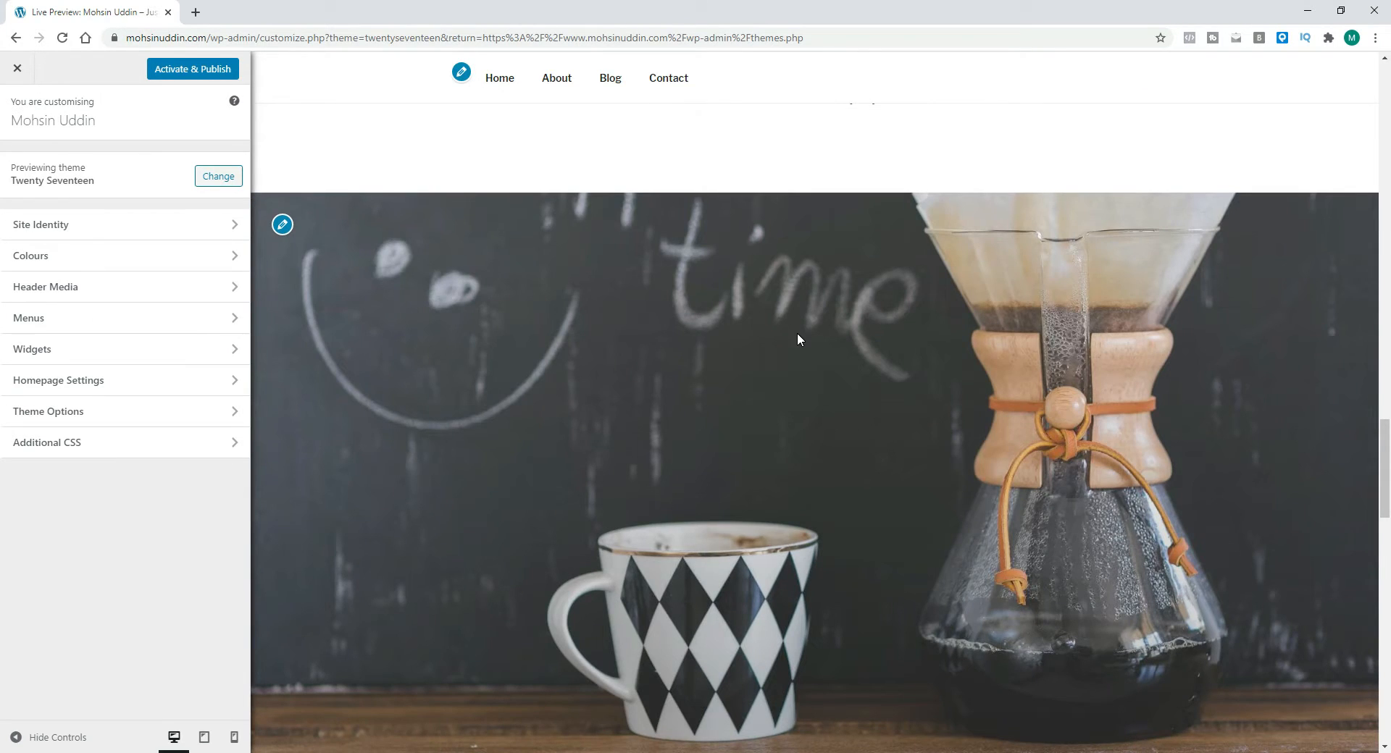
scroll(952, 369, down, 1)
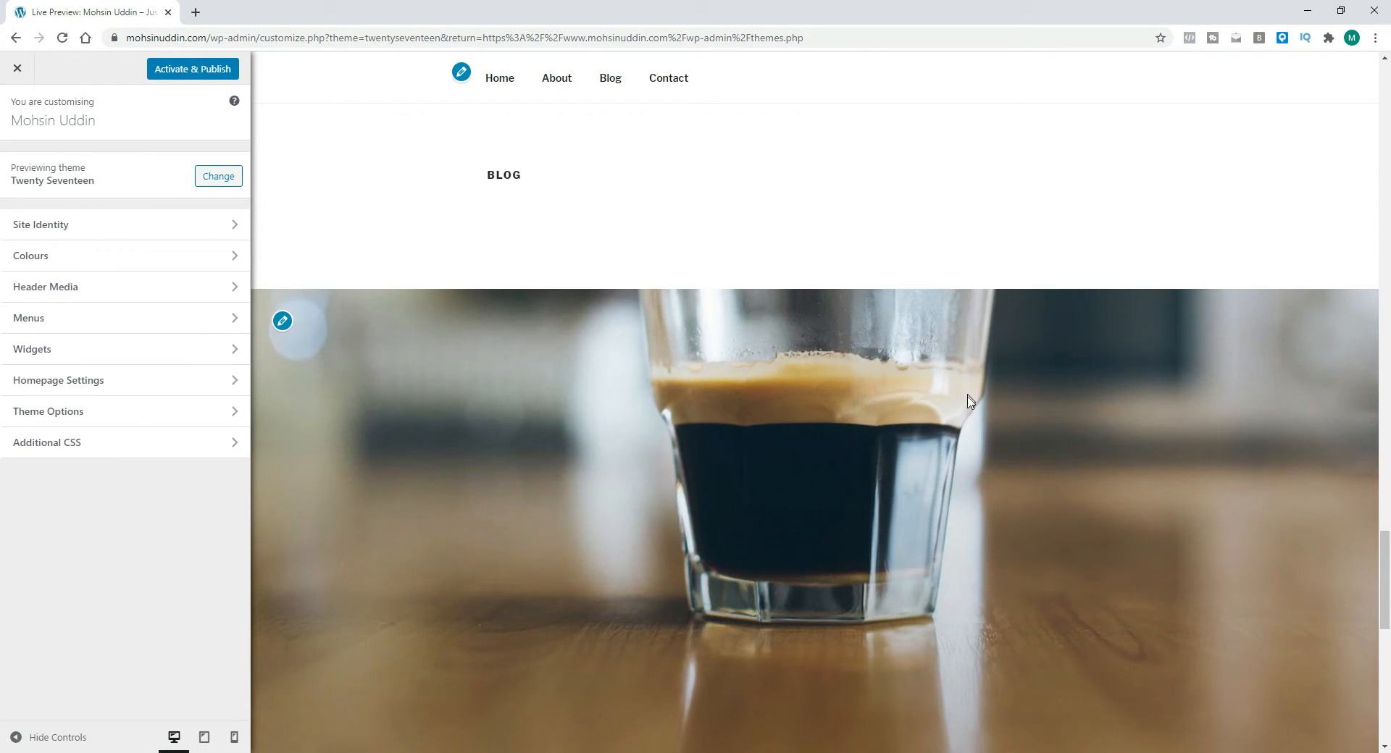
scroll(1159, 425, down, 7)
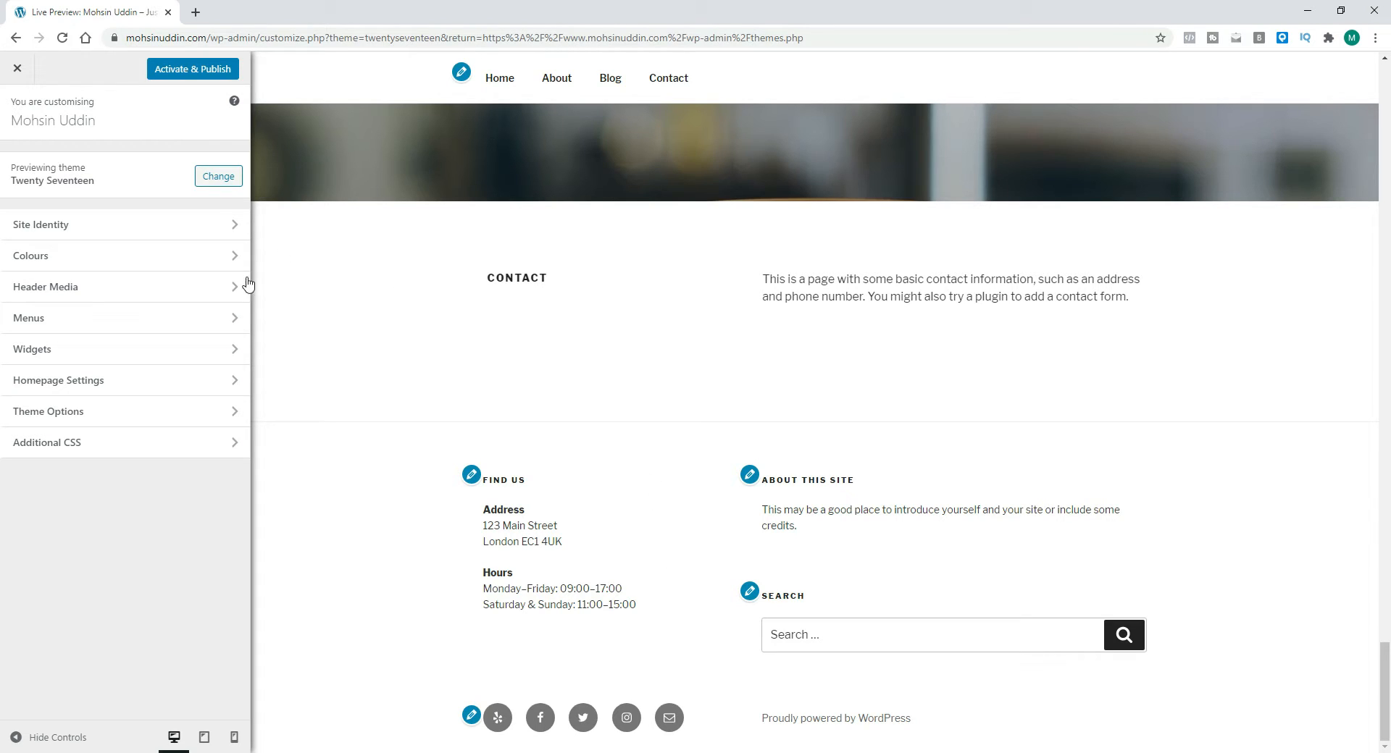
Step: Open Site Identity in the preview, then close the Customizer and leave without saving changes
click(162, 229)
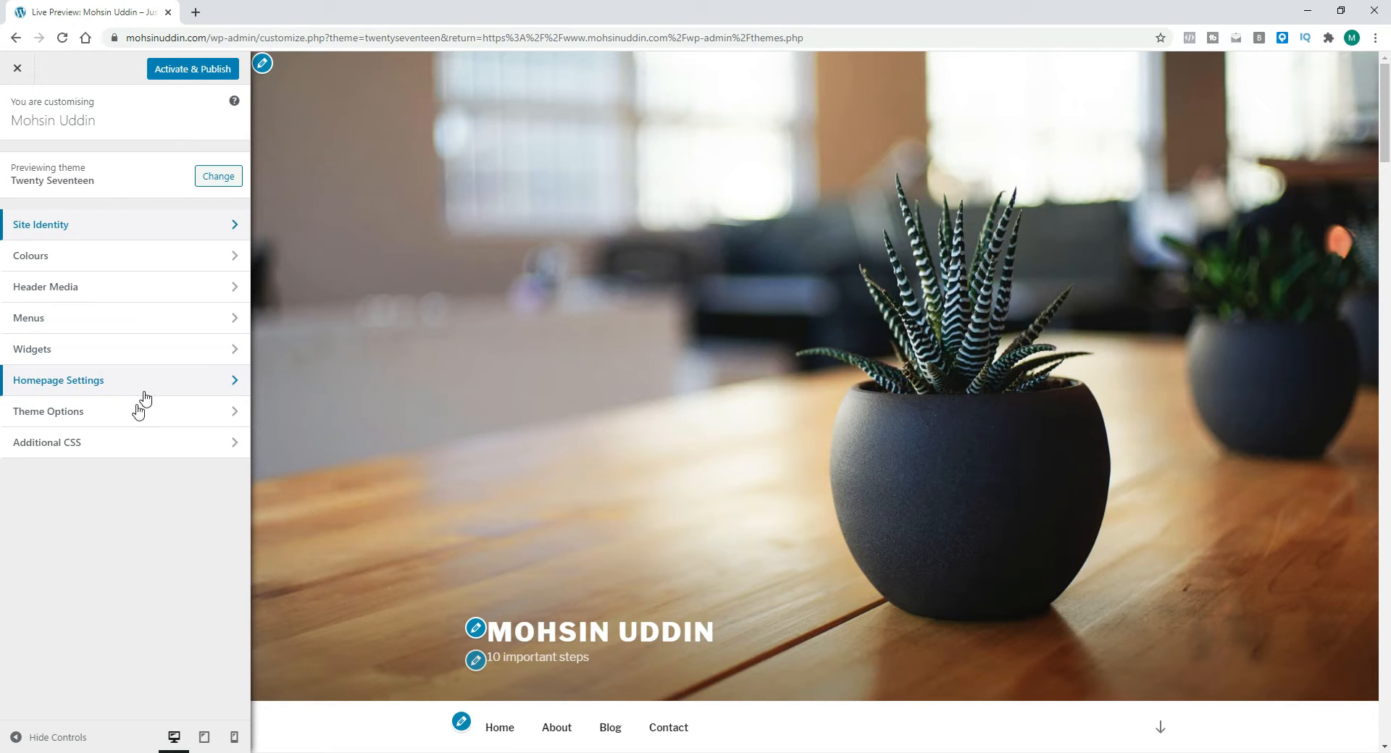
scroll(416, 351, down, 3)
scroll(416, 351, up, 3)
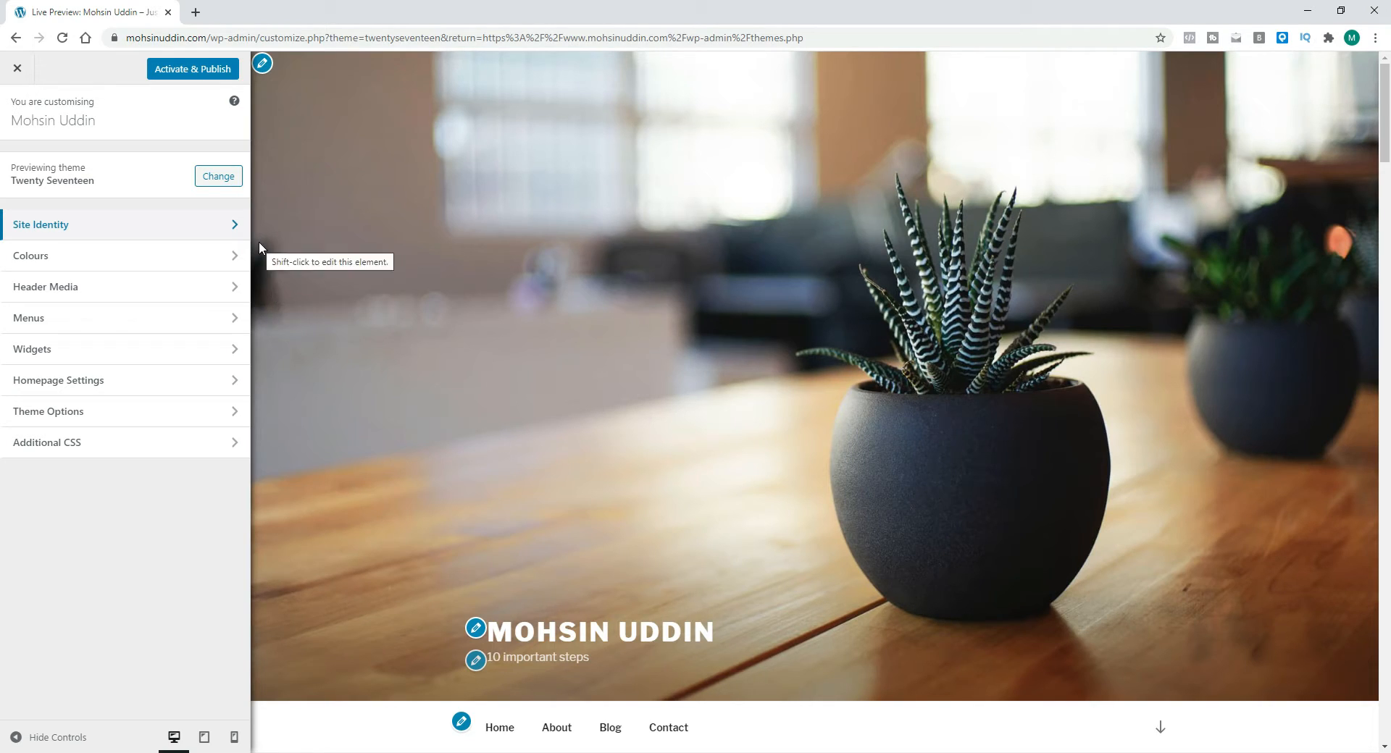
click(18, 68)
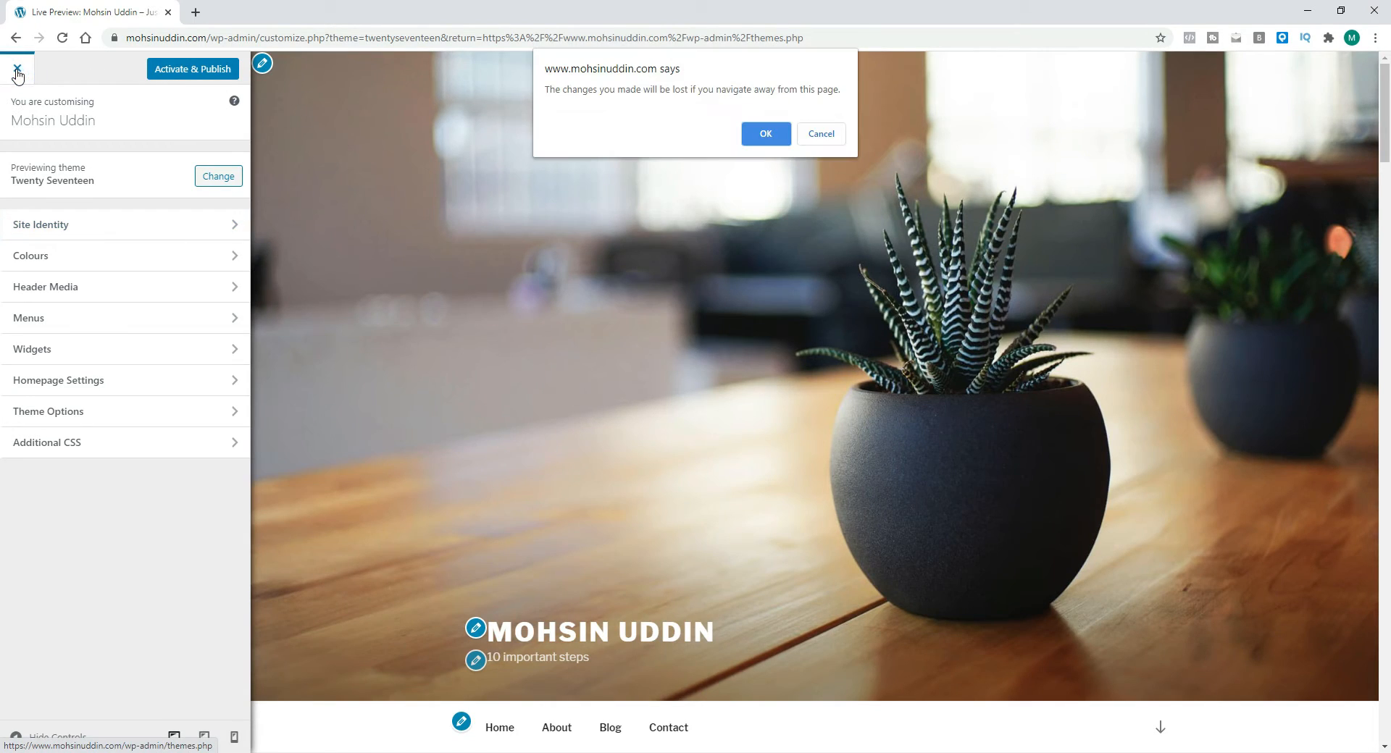
click(767, 136)
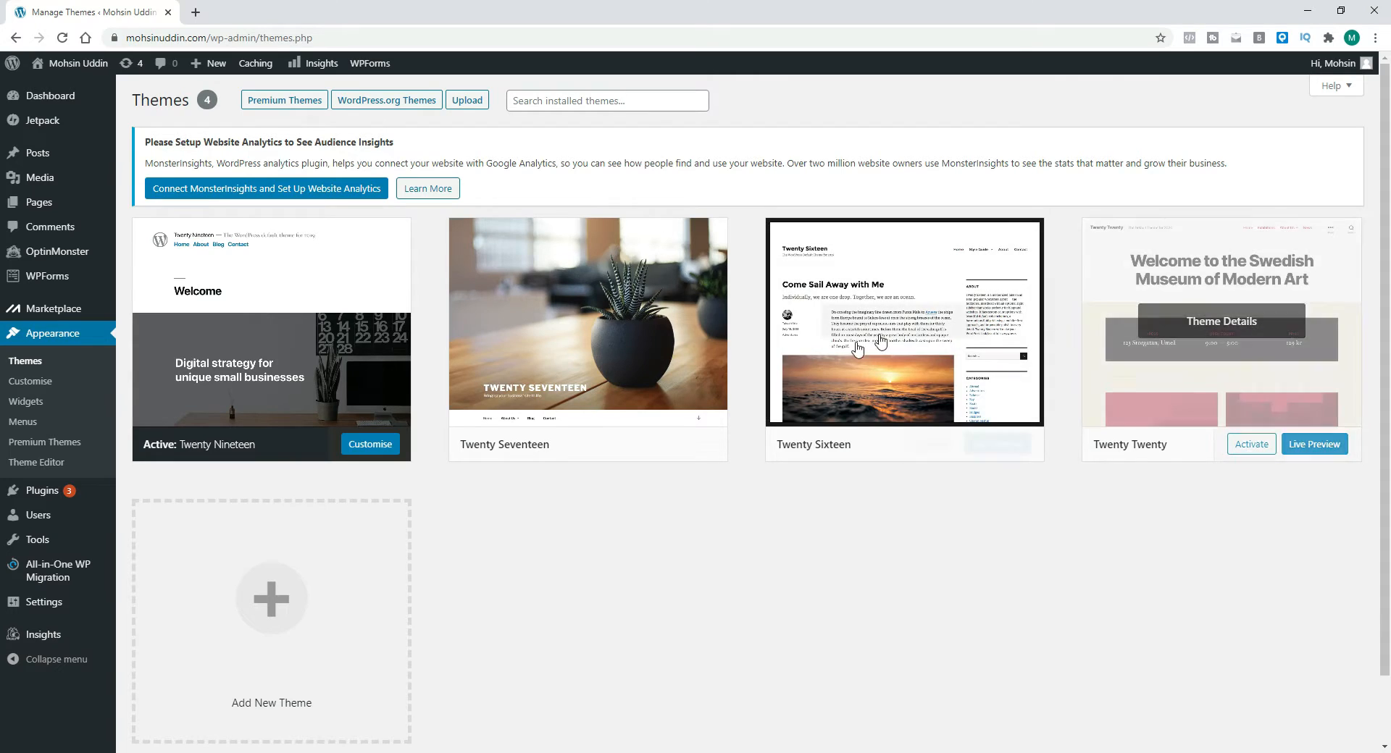
Step: Open the Twenty Seventeen theme details and delete the theme, confirming the deletion
click(610, 319)
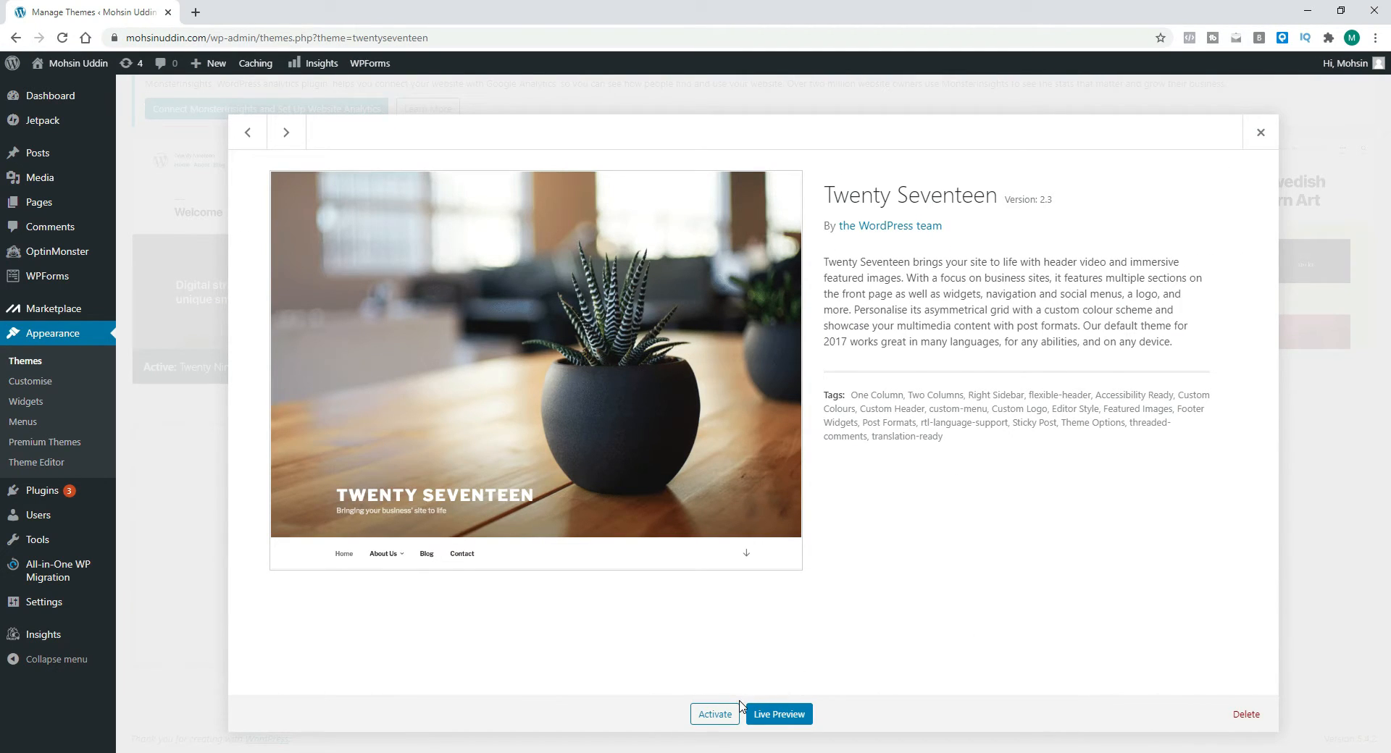
click(1246, 714)
click(769, 145)
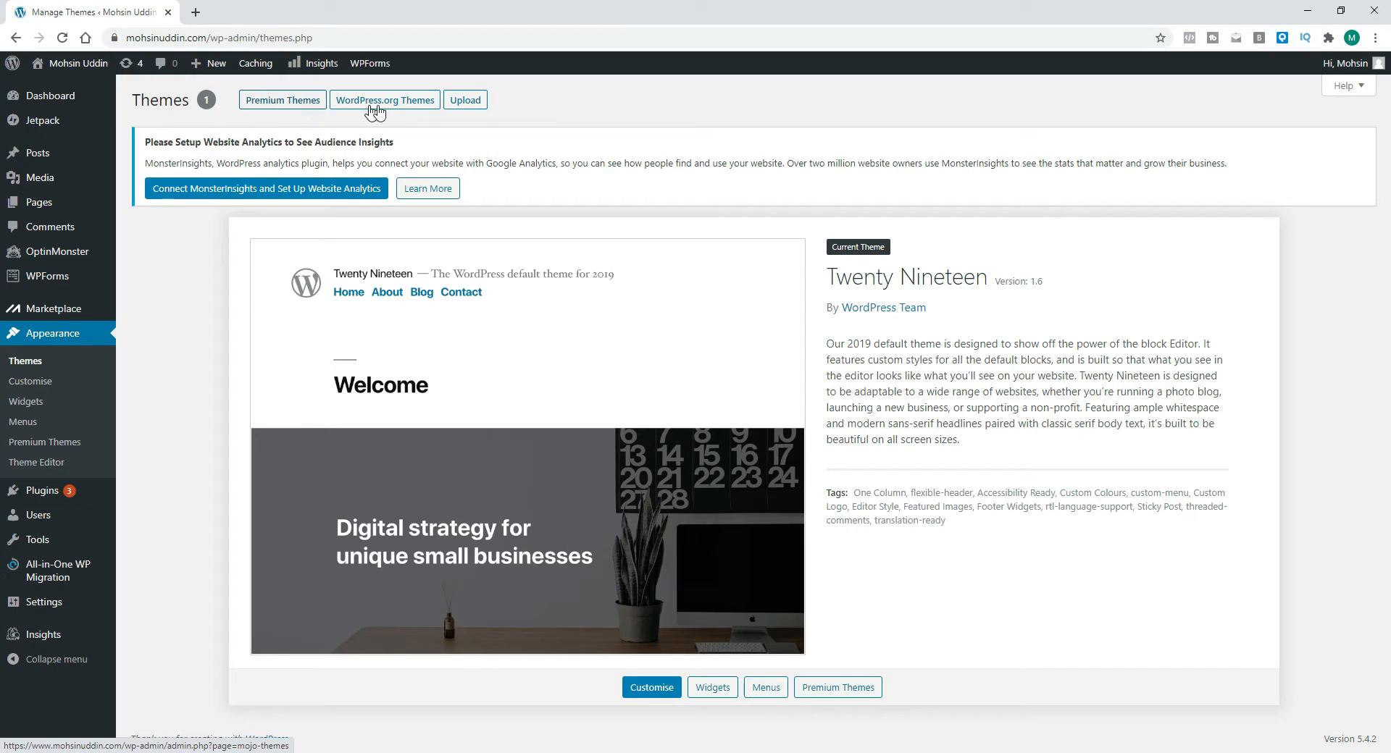
Step: Browse the theme directory's Featured and Popular themes
click(412, 106)
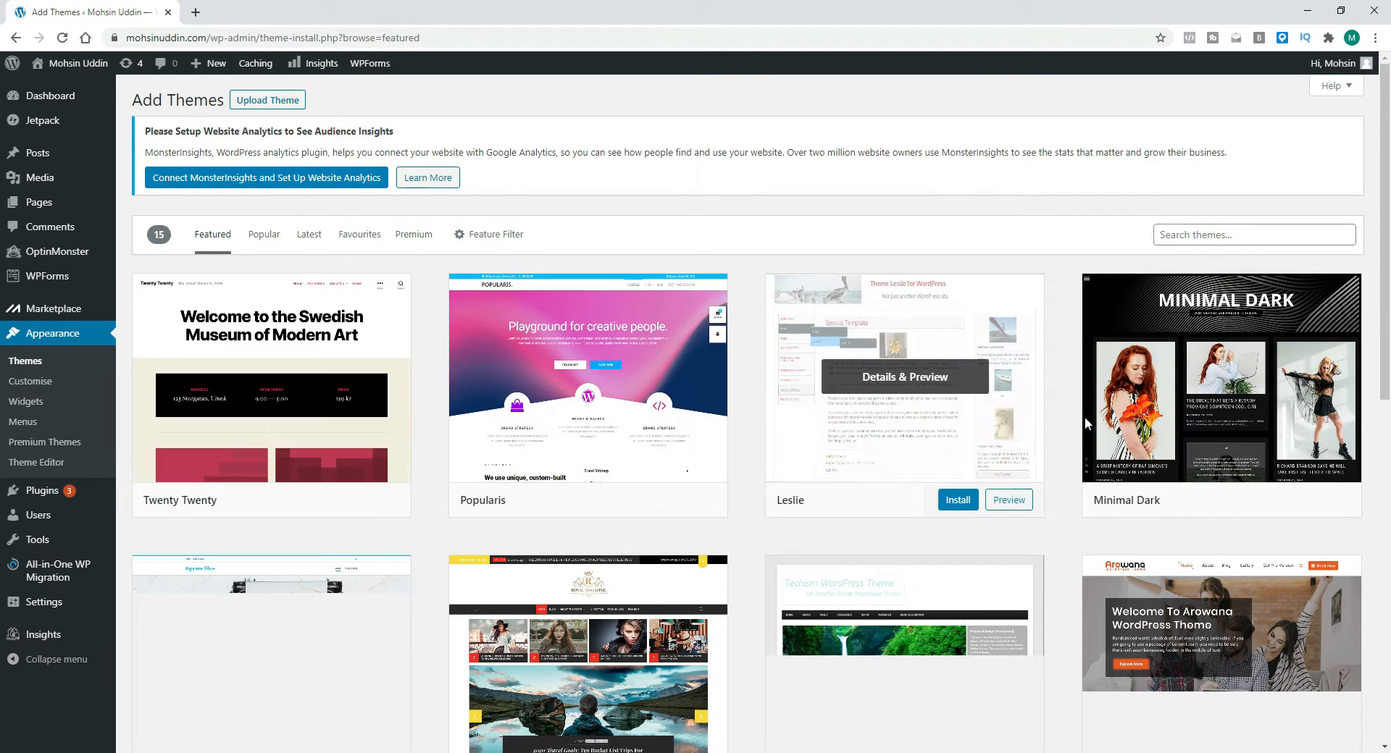
scroll(383, 430, down, 4)
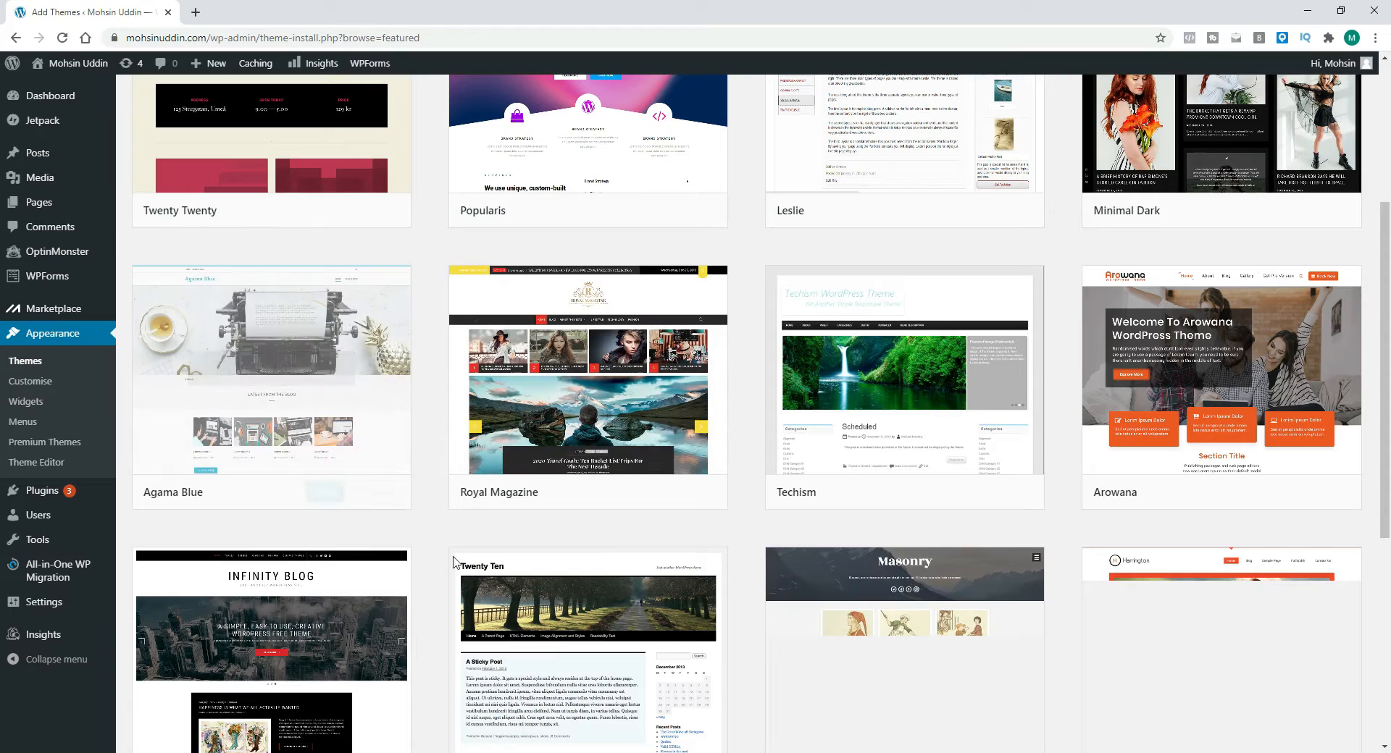
scroll(521, 429, down, 5)
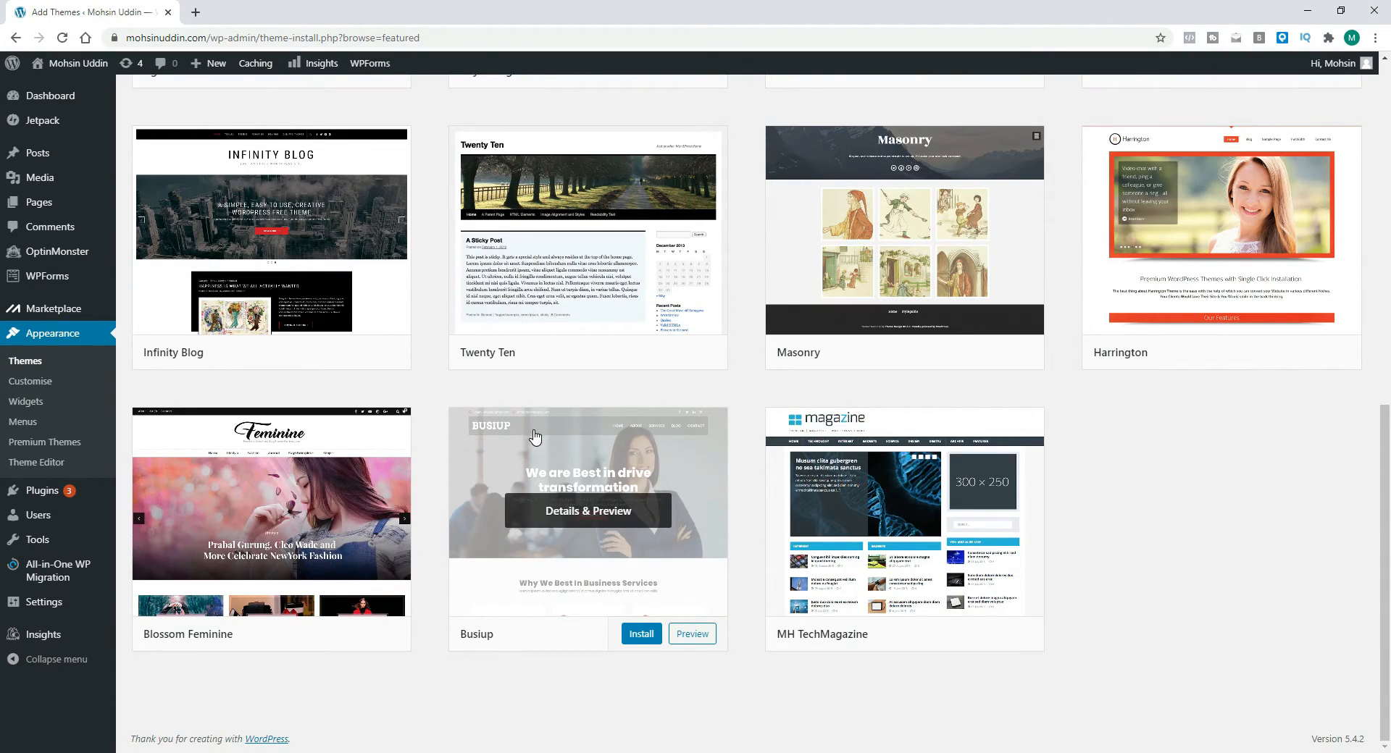
scroll(535, 436, up, 10)
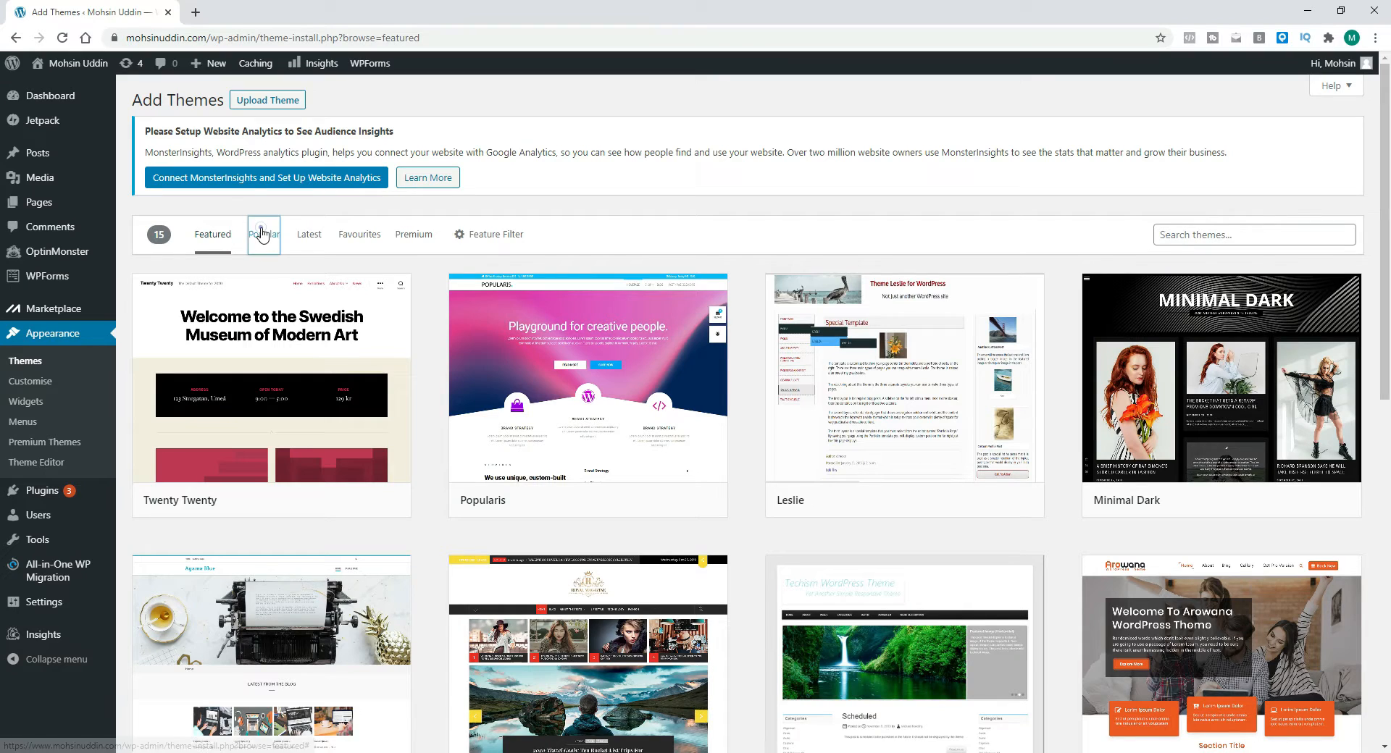
click(386, 346)
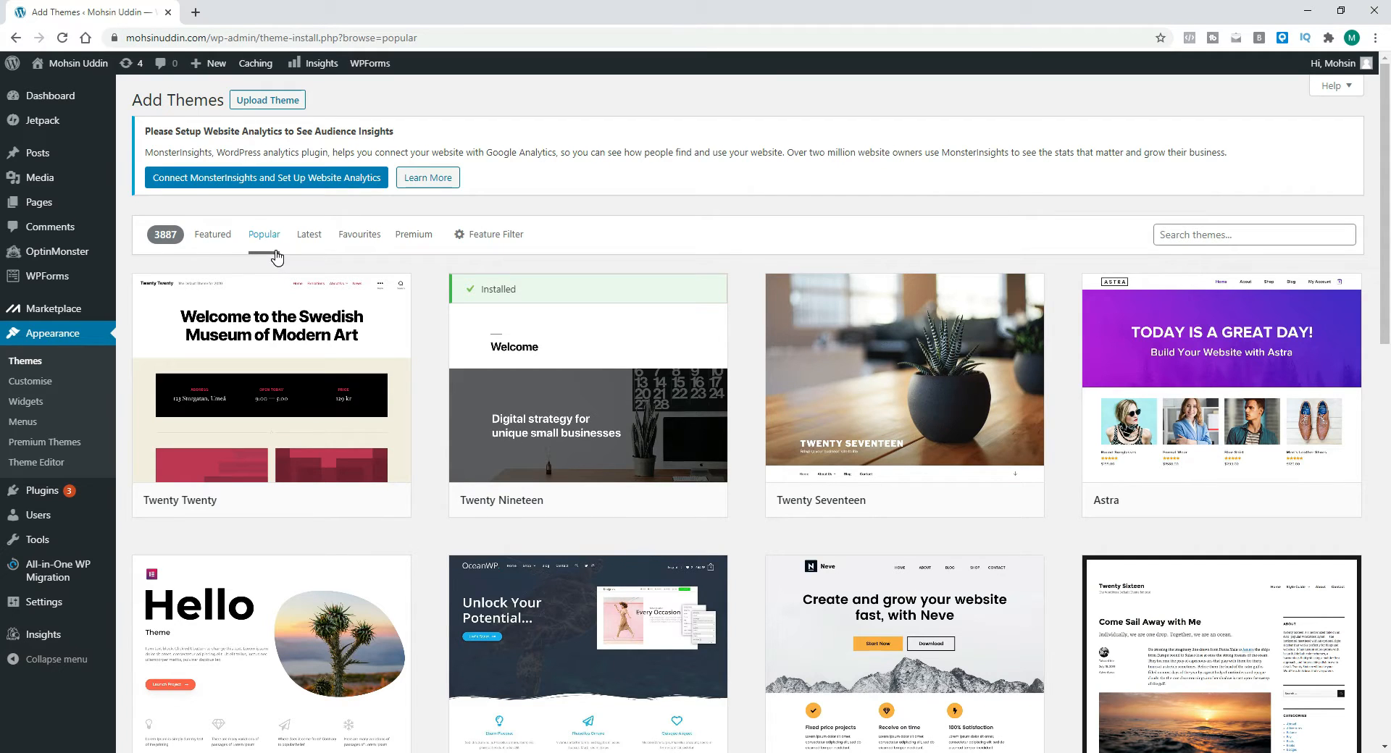
drag(980, 473, 1390, 578)
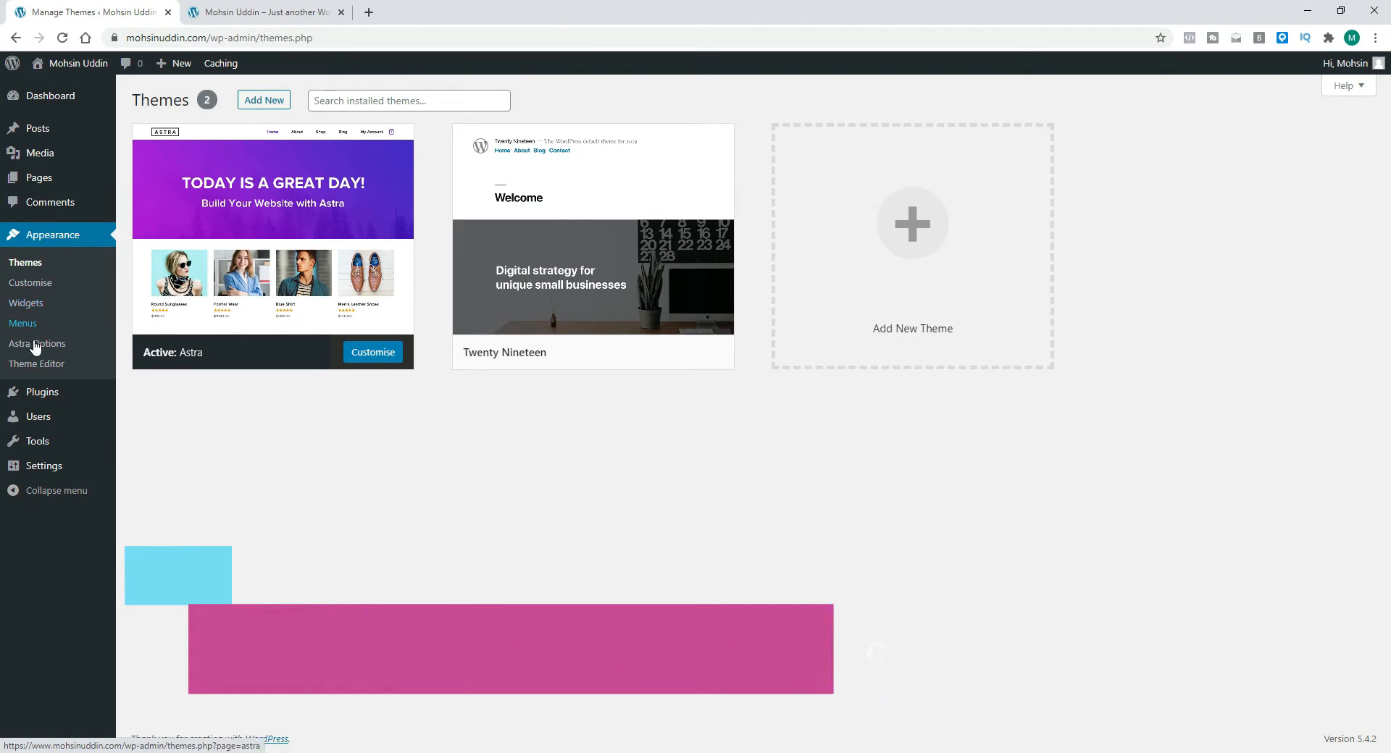
Step: Check the live site in the second tab and return to the Themes screen
click(245, 13)
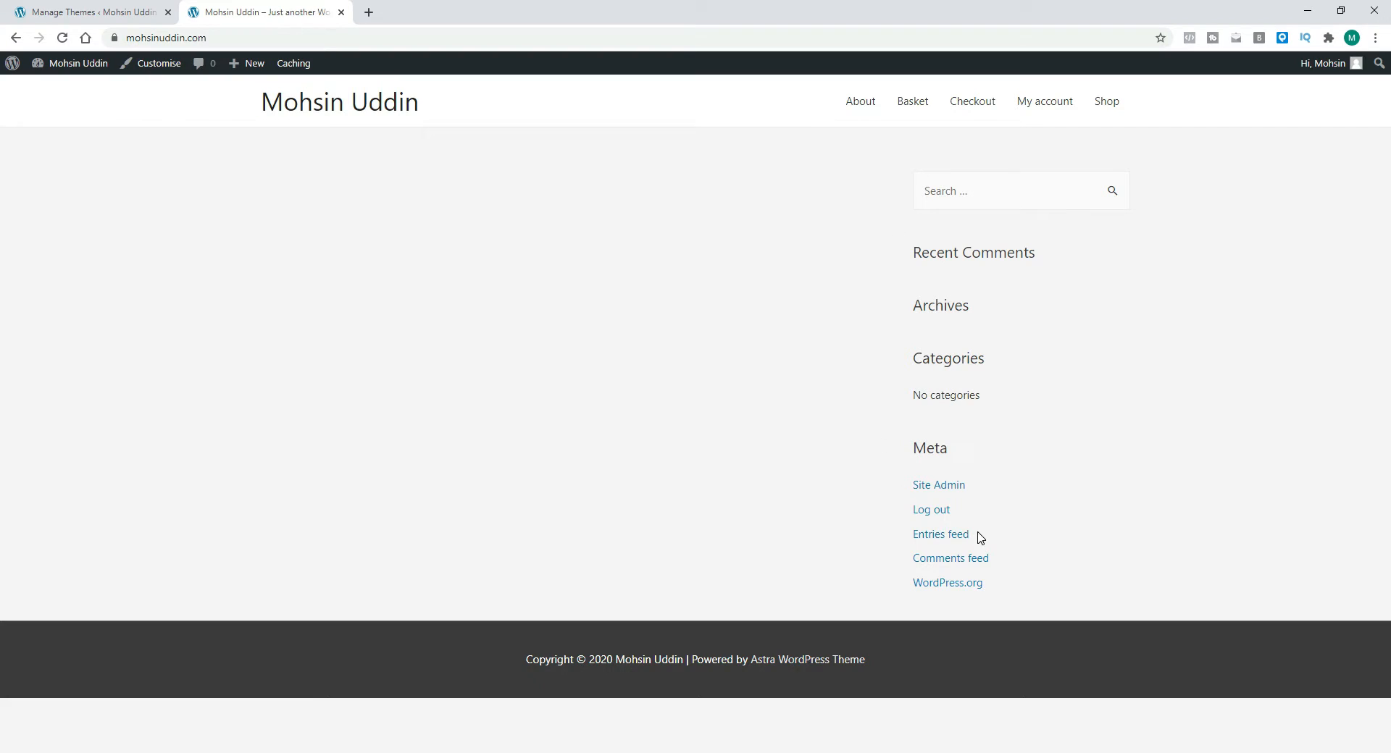
click(113, 16)
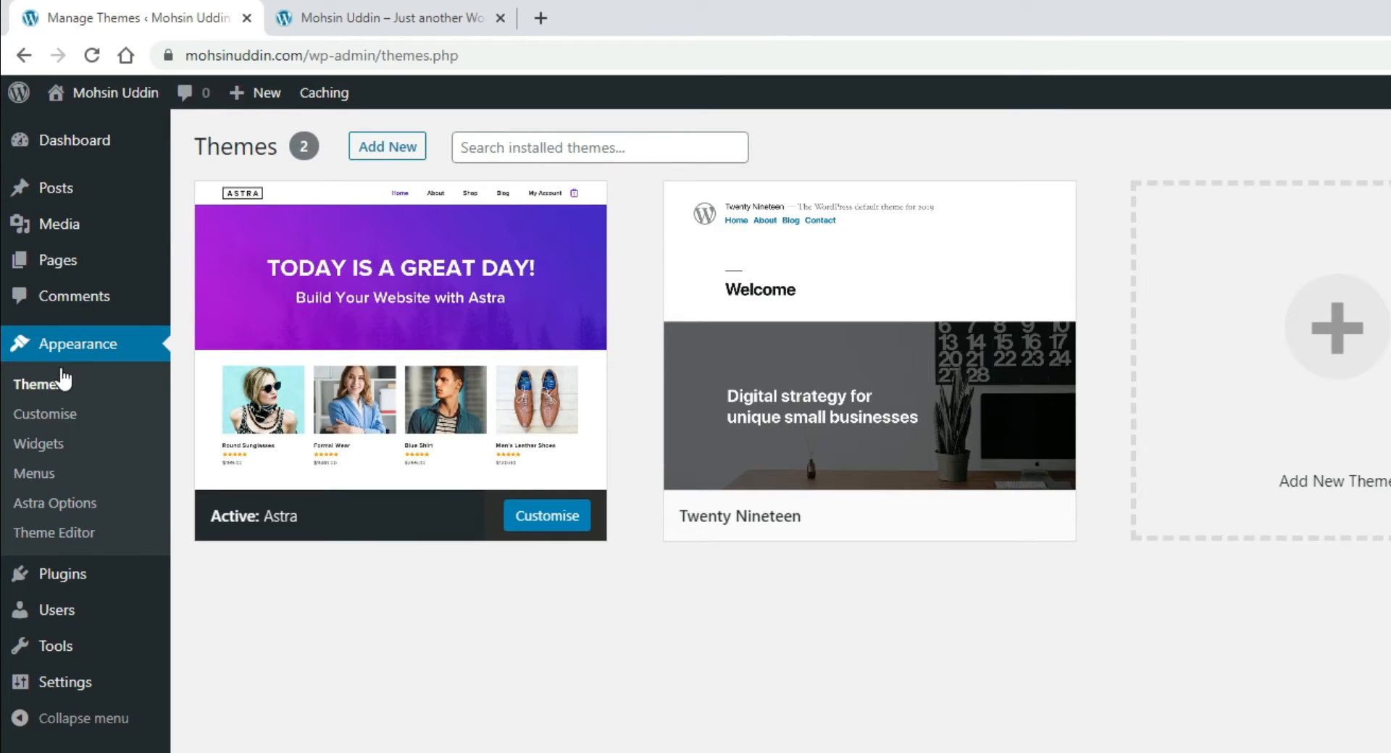
Step: Open Widgets and expand the inactive Find US text widget to review its content
click(47, 448)
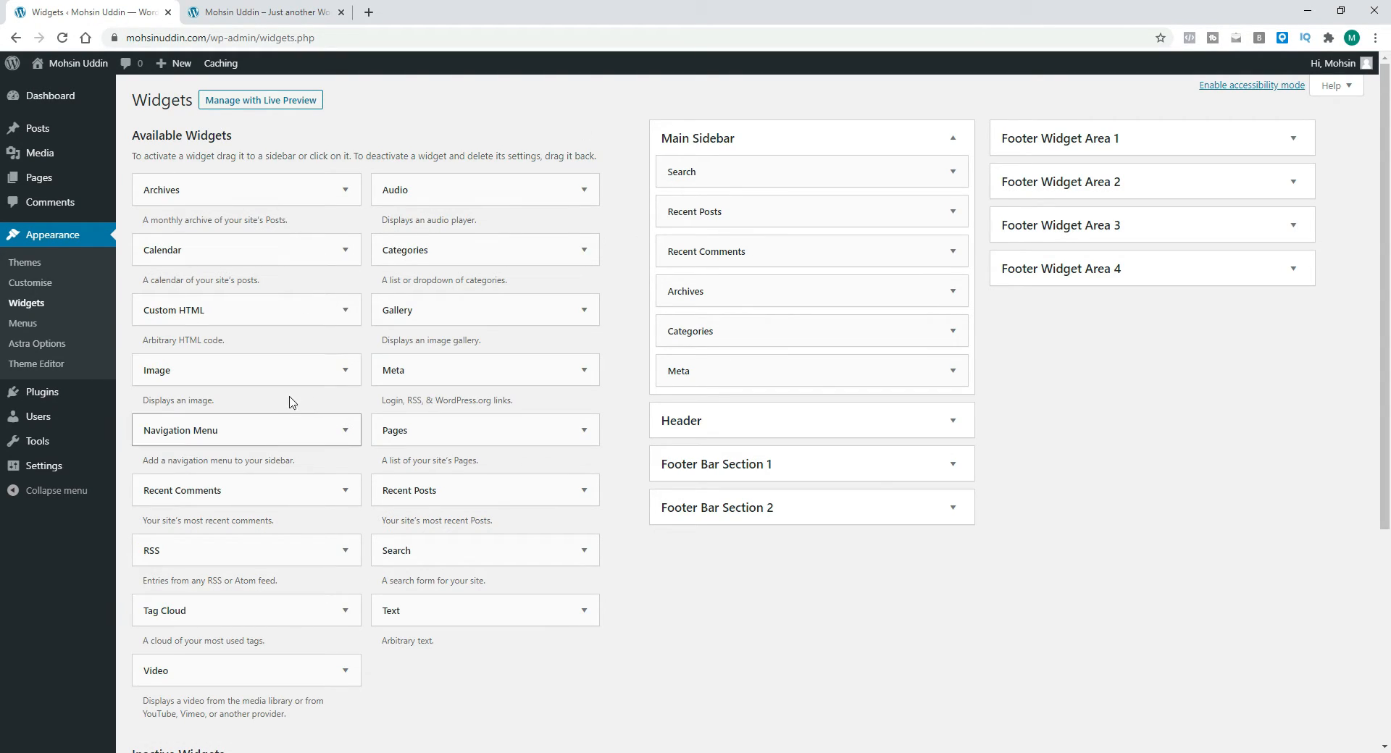
scroll(279, 300, down, 4)
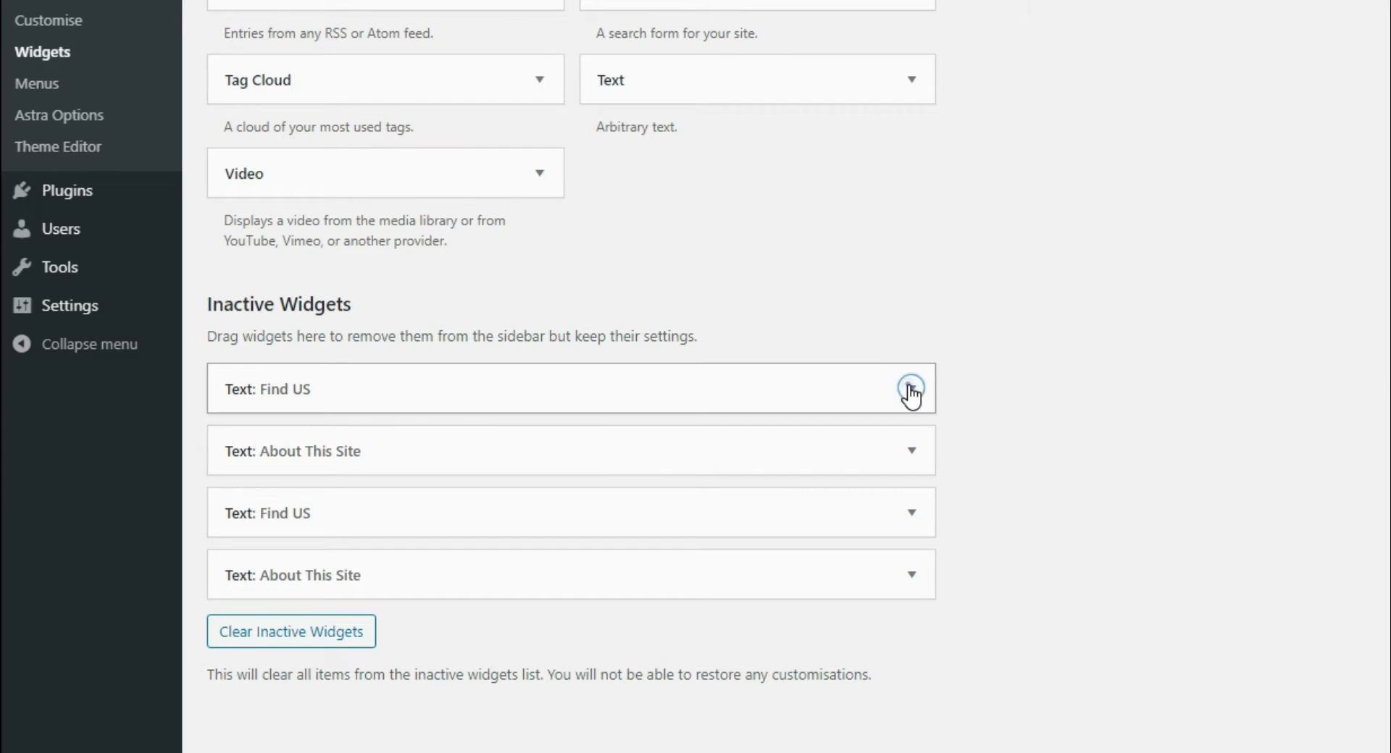
click(584, 521)
scroll(309, 603, down, 4)
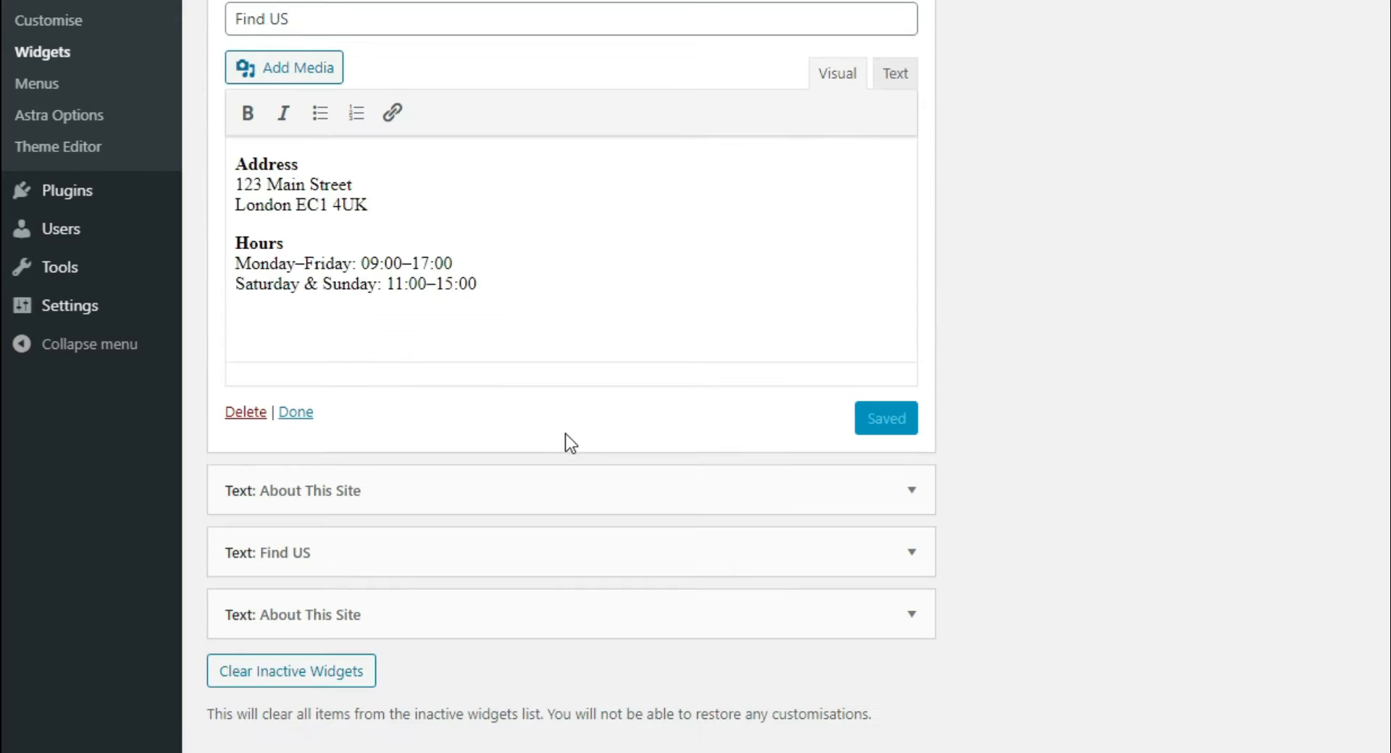
click(587, 232)
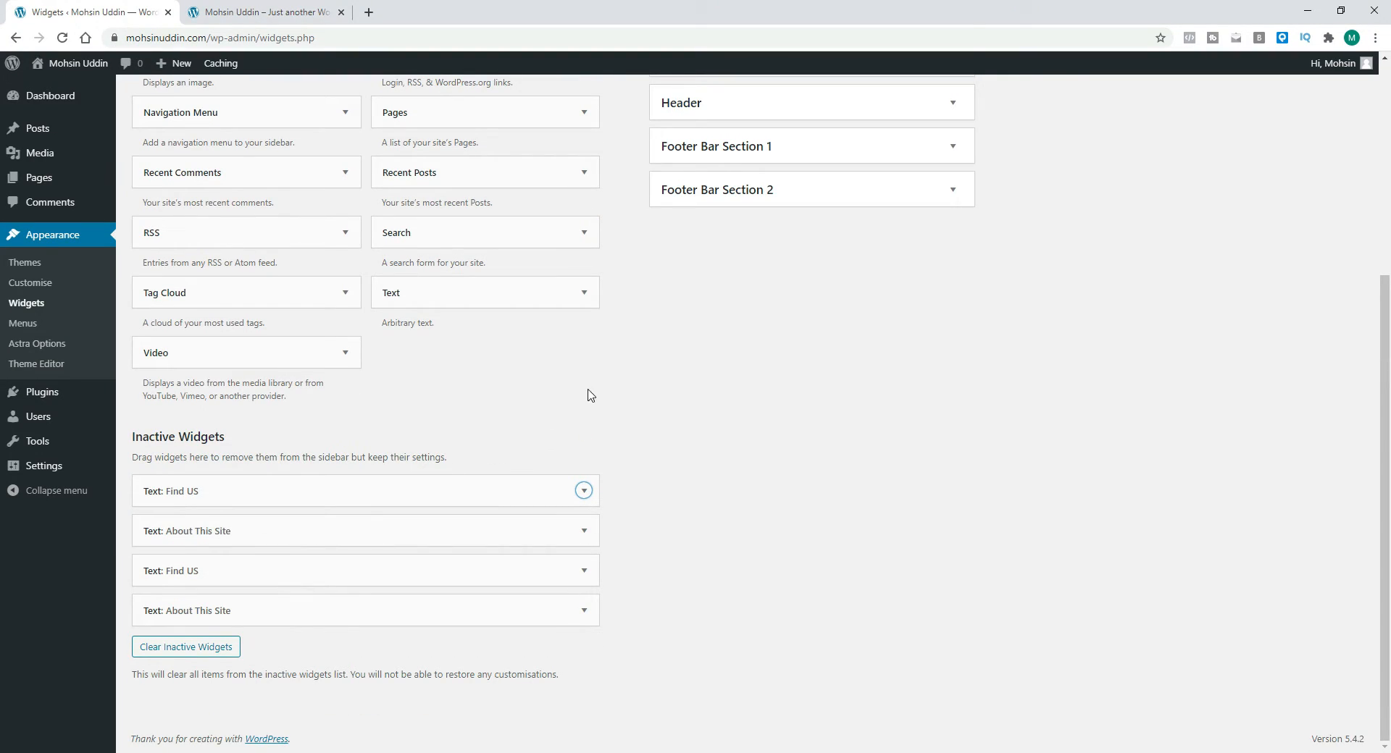
Step: Delete the Search, Recent Posts, Recent Comments and Archives widgets from the Main Sidebar
scroll(591, 395, up, 5)
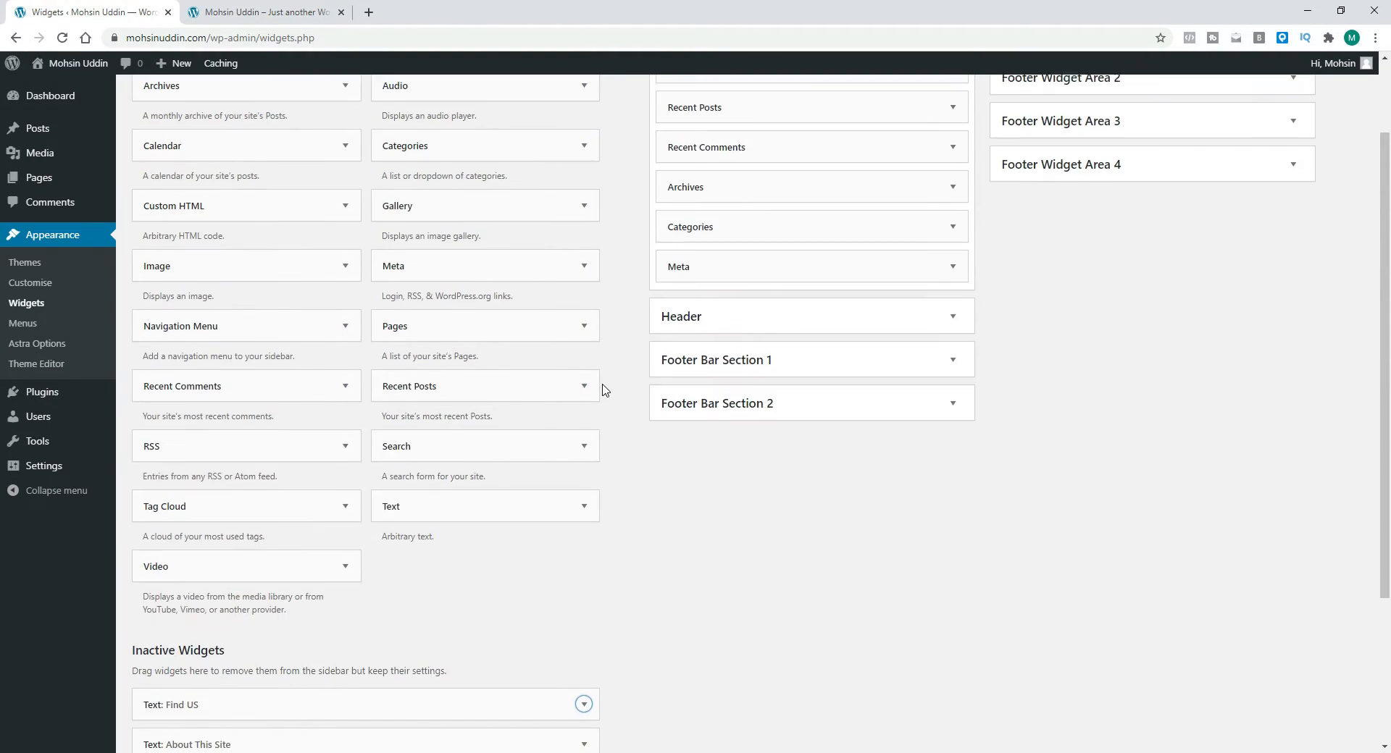
click(964, 176)
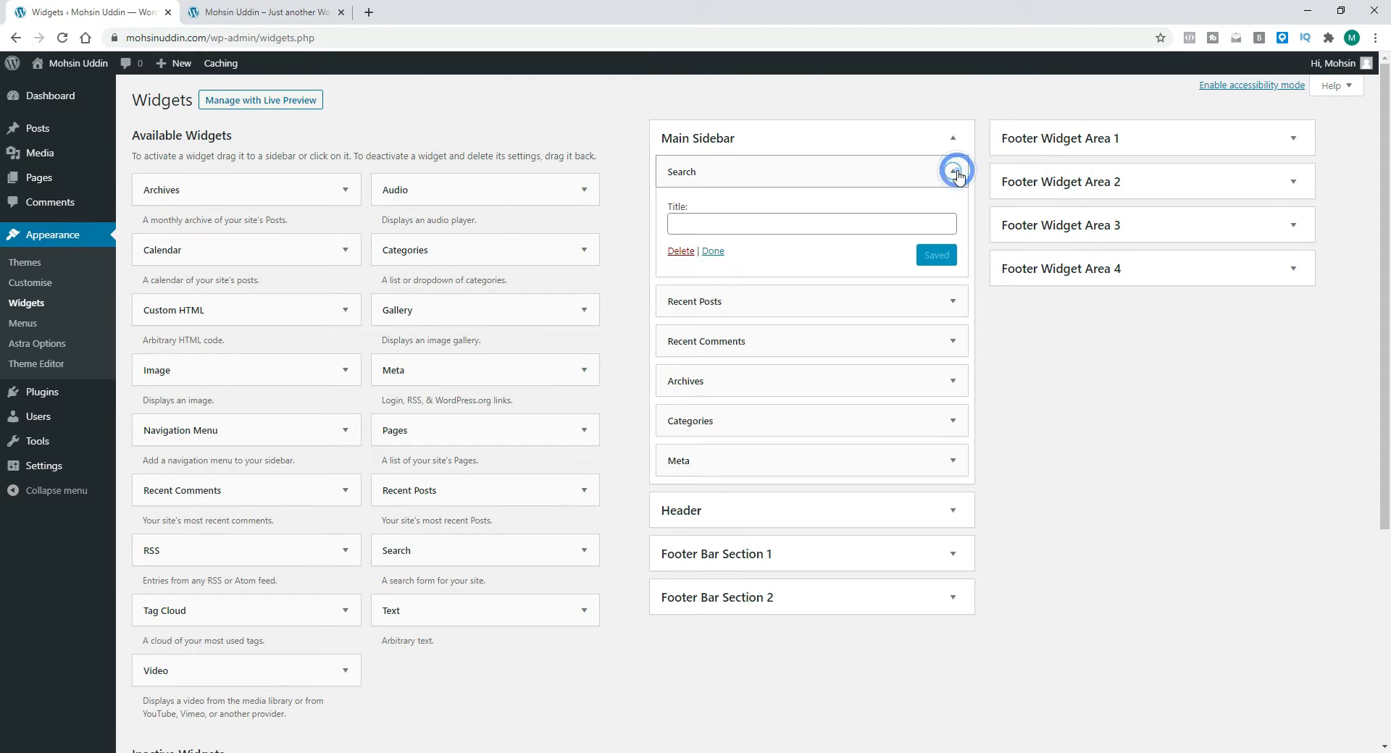
click(680, 251)
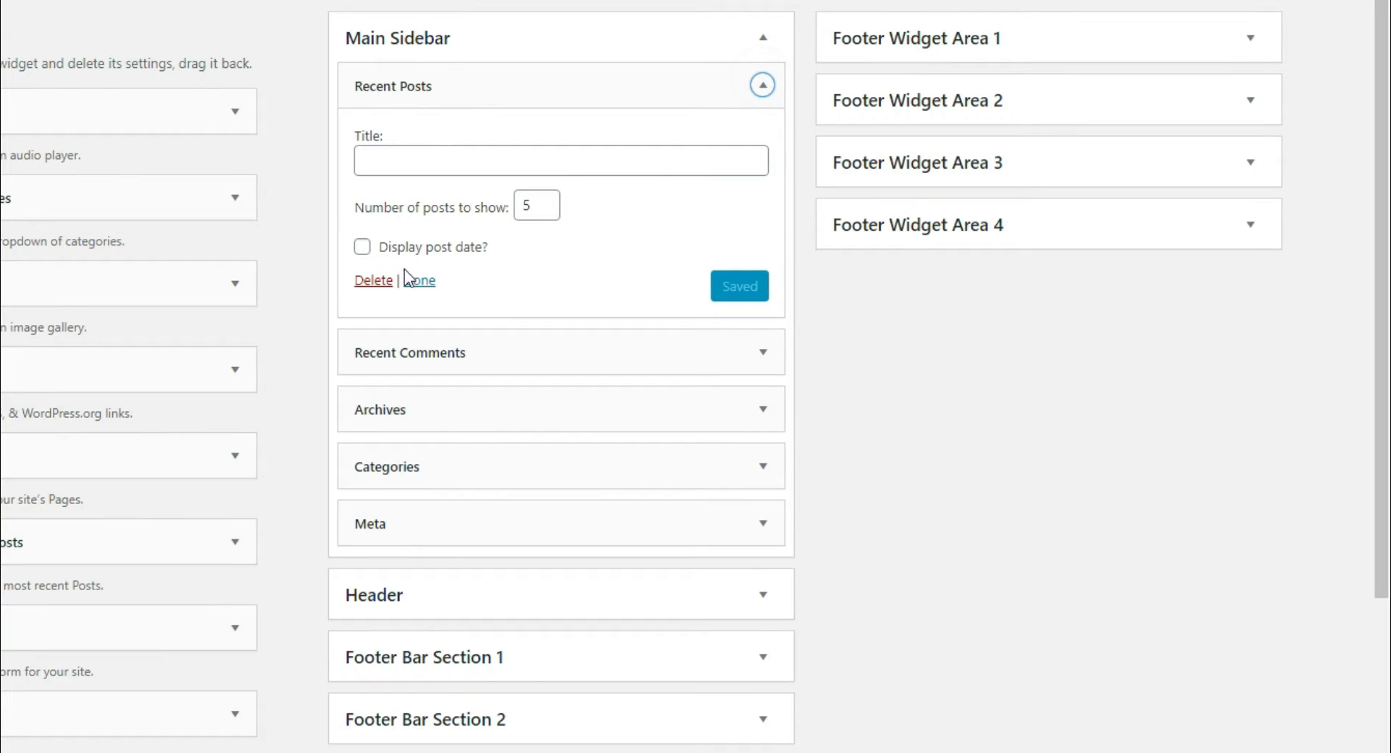
click(385, 281)
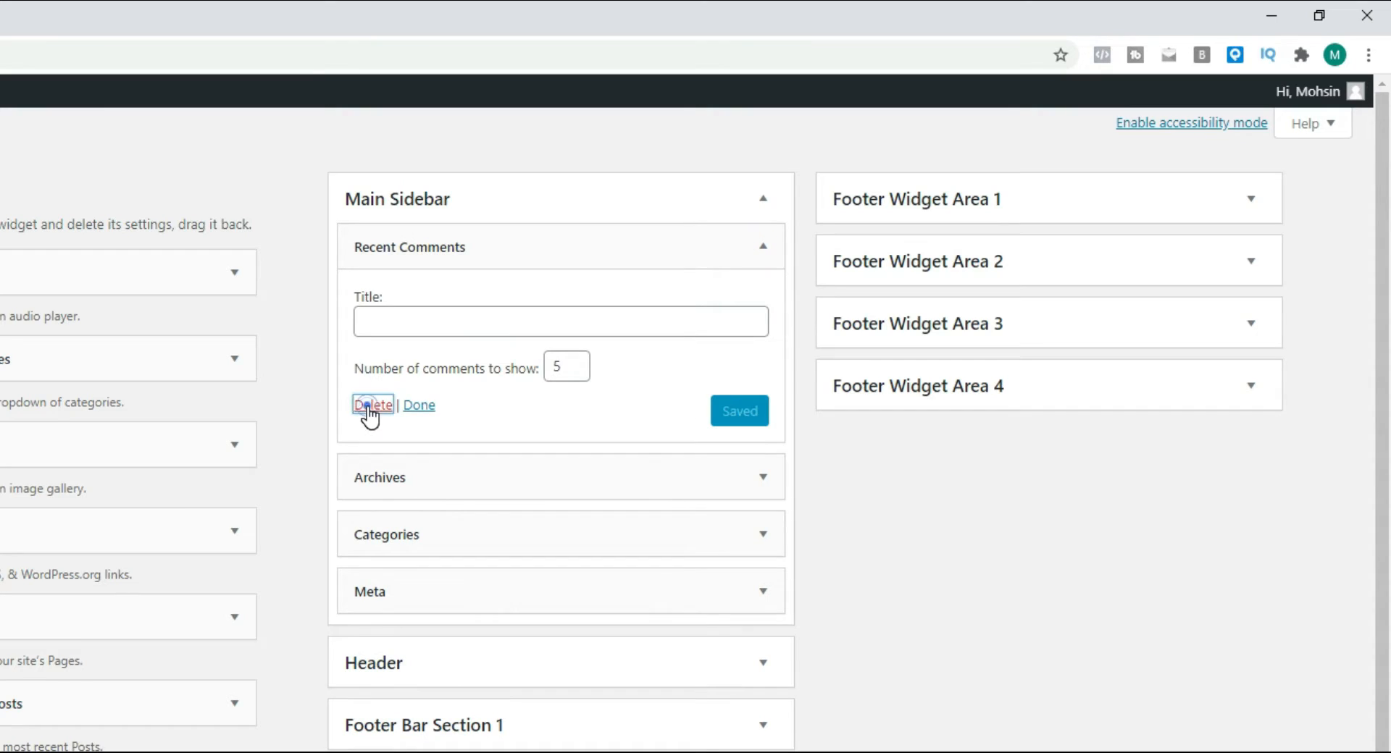
click(371, 407)
click(758, 246)
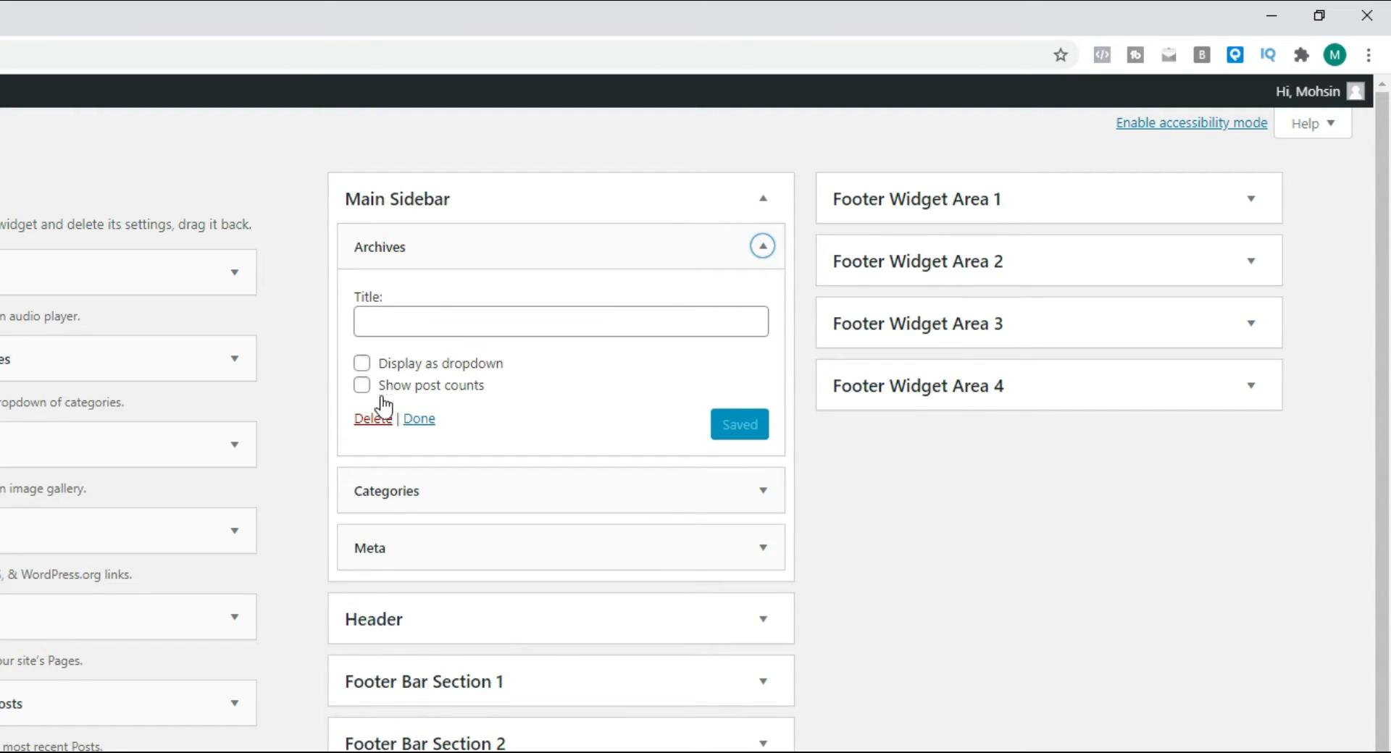
click(376, 412)
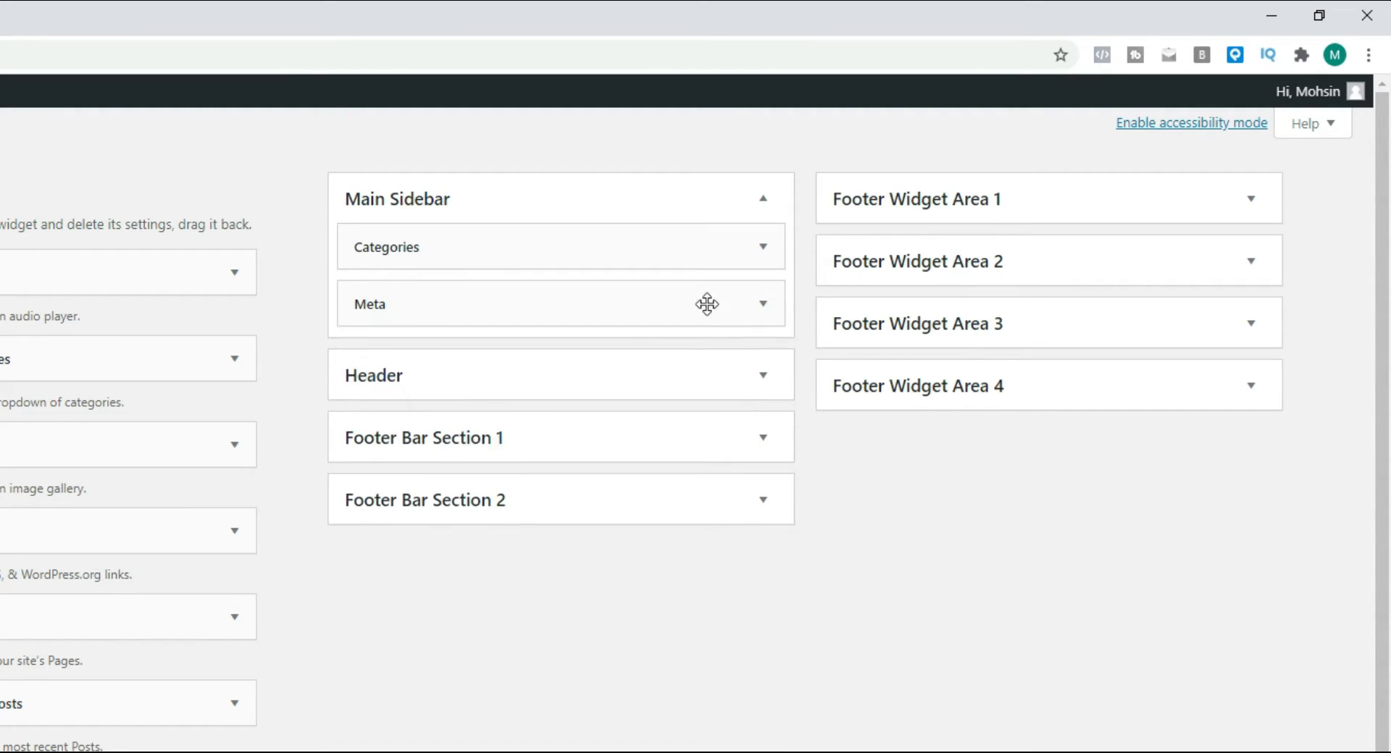
click(768, 305)
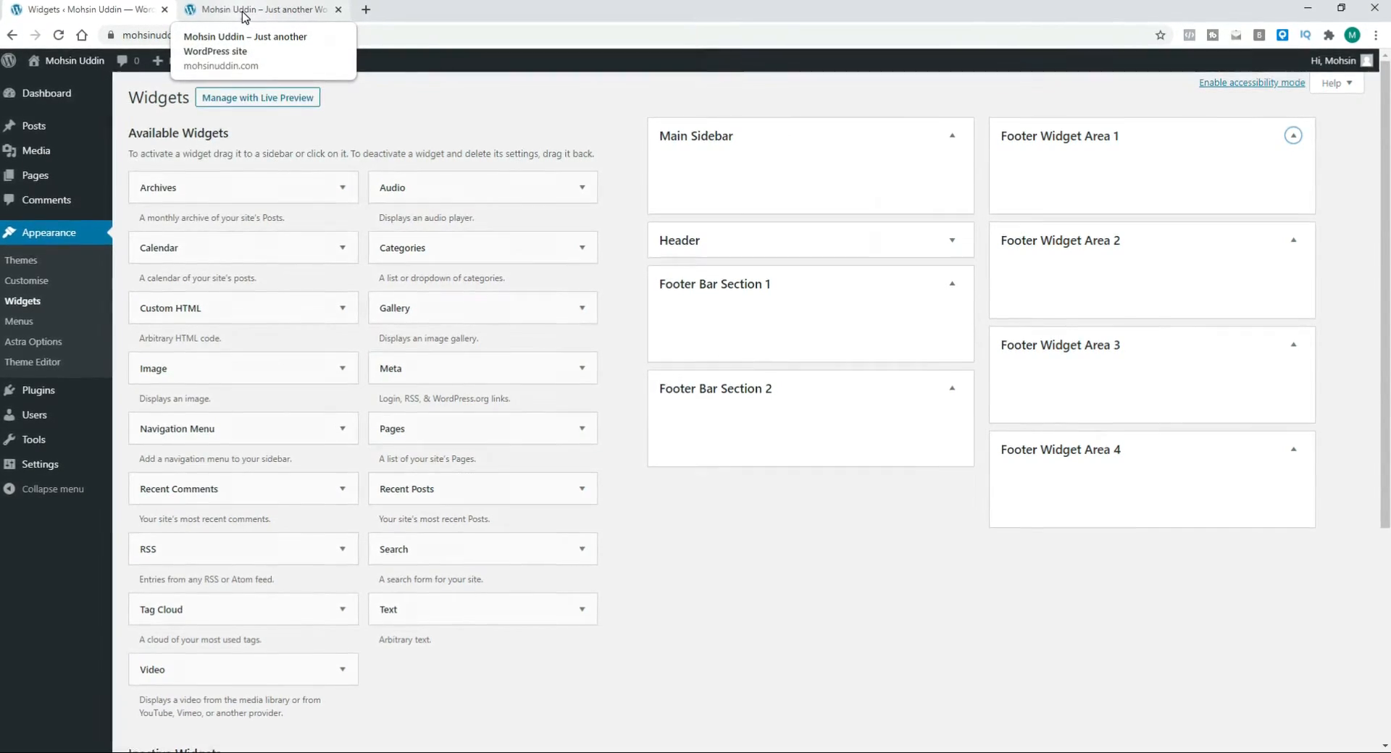
Step: Switch to the live site tab and reload it to check the sidebar
click(243, 10)
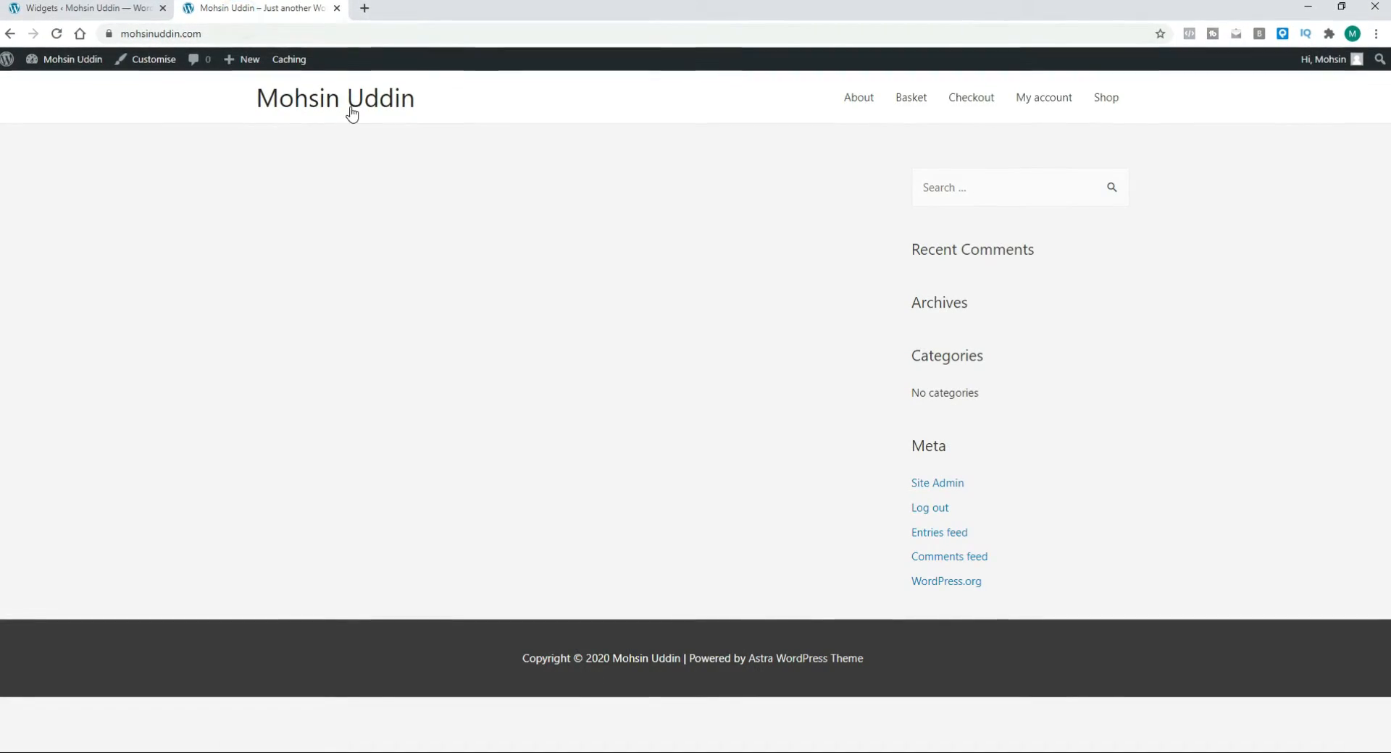
click(58, 35)
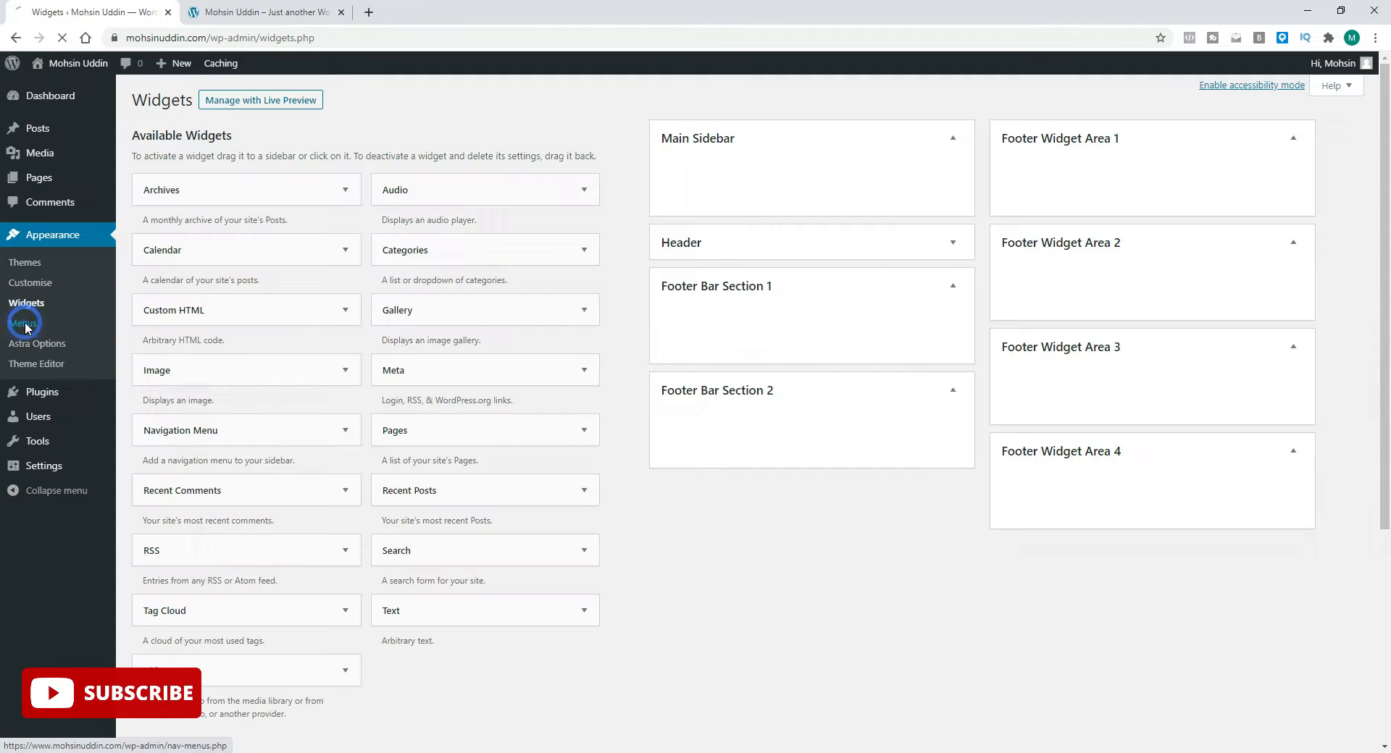
Step: Open the installed plugins list and scroll through all the plugins
click(26, 316)
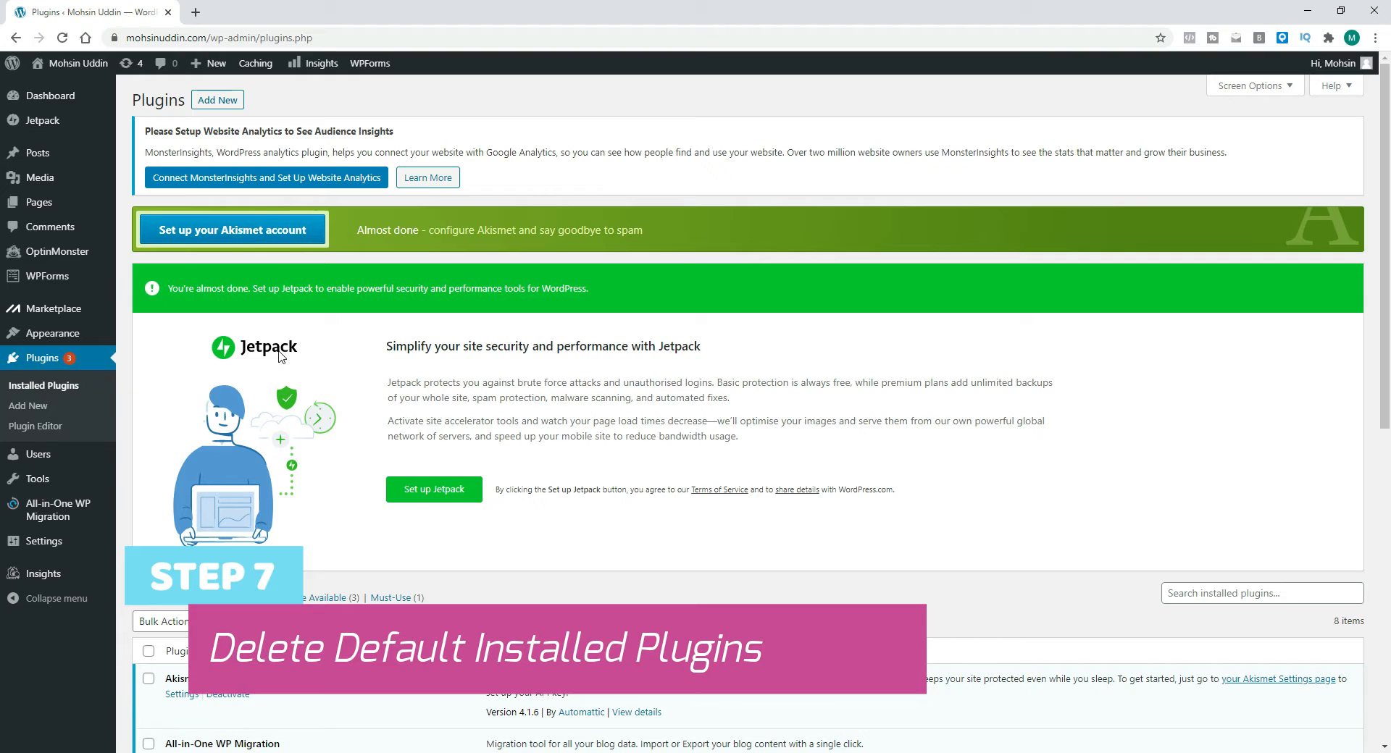
scroll(292, 363, down, 9)
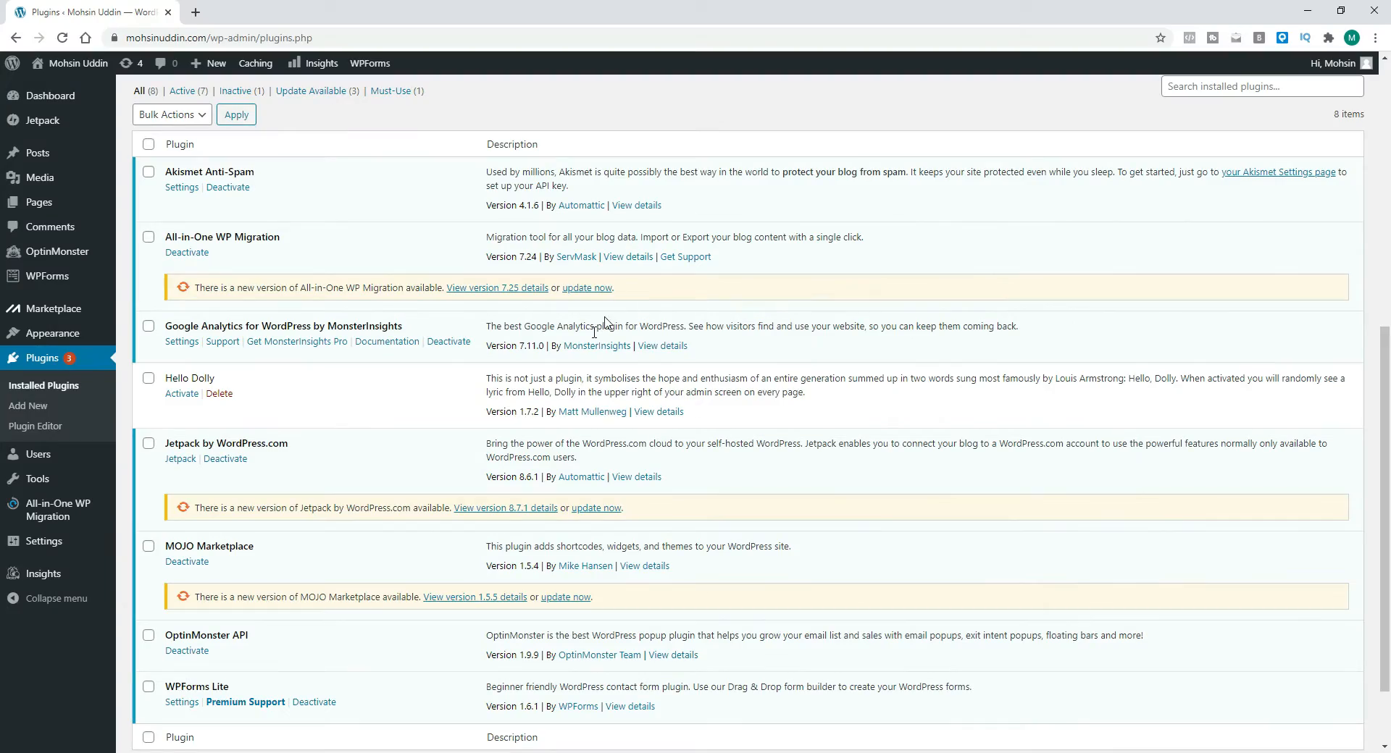
scroll(687, 375, down, 1)
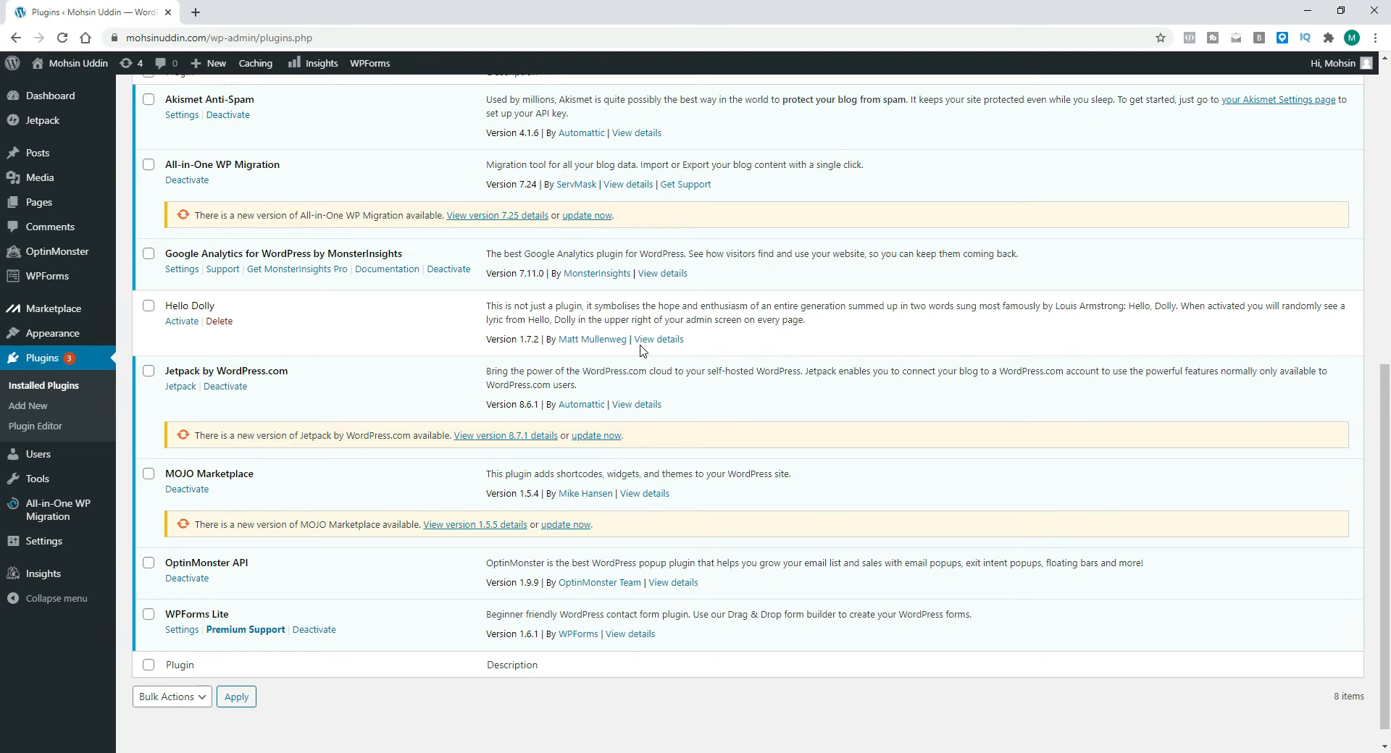
scroll(640, 350, up, 3)
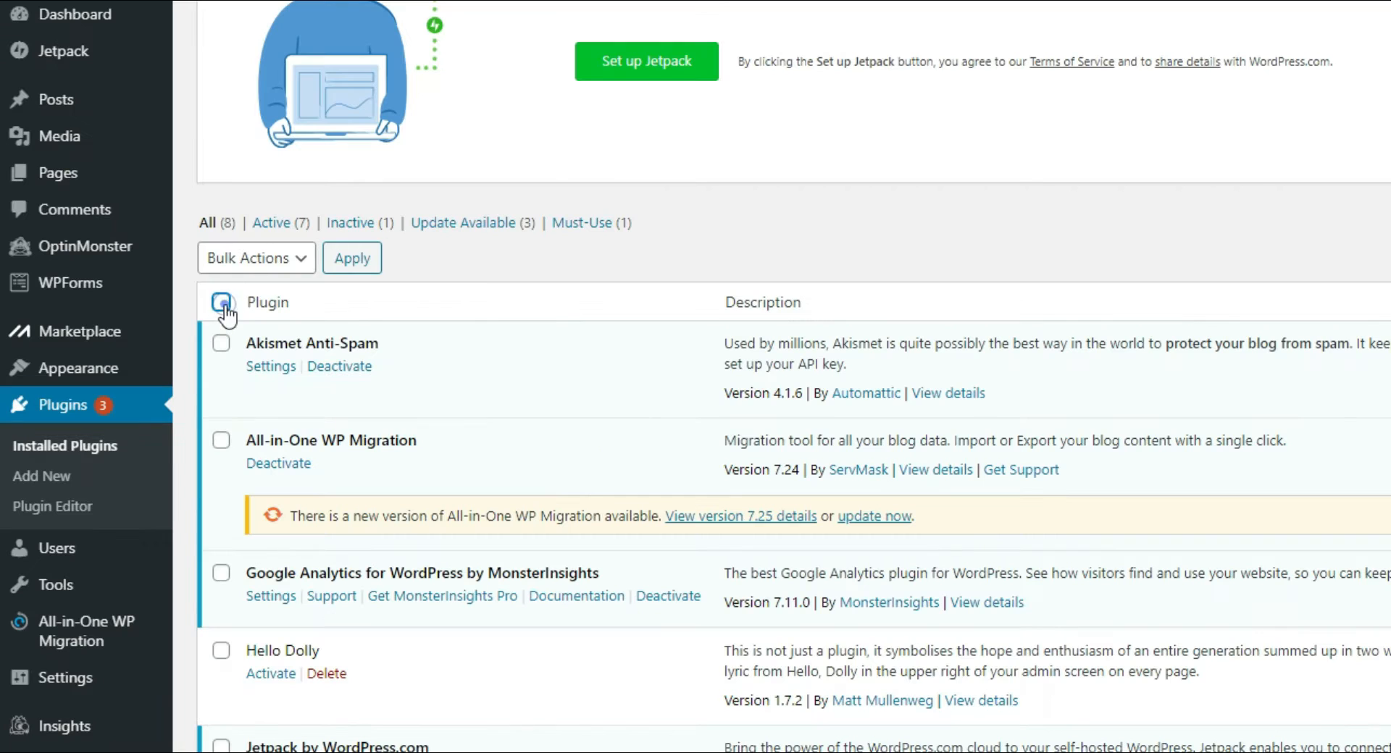
Step: Select all plugins and deactivate them with the Deactivate bulk action
click(149, 289)
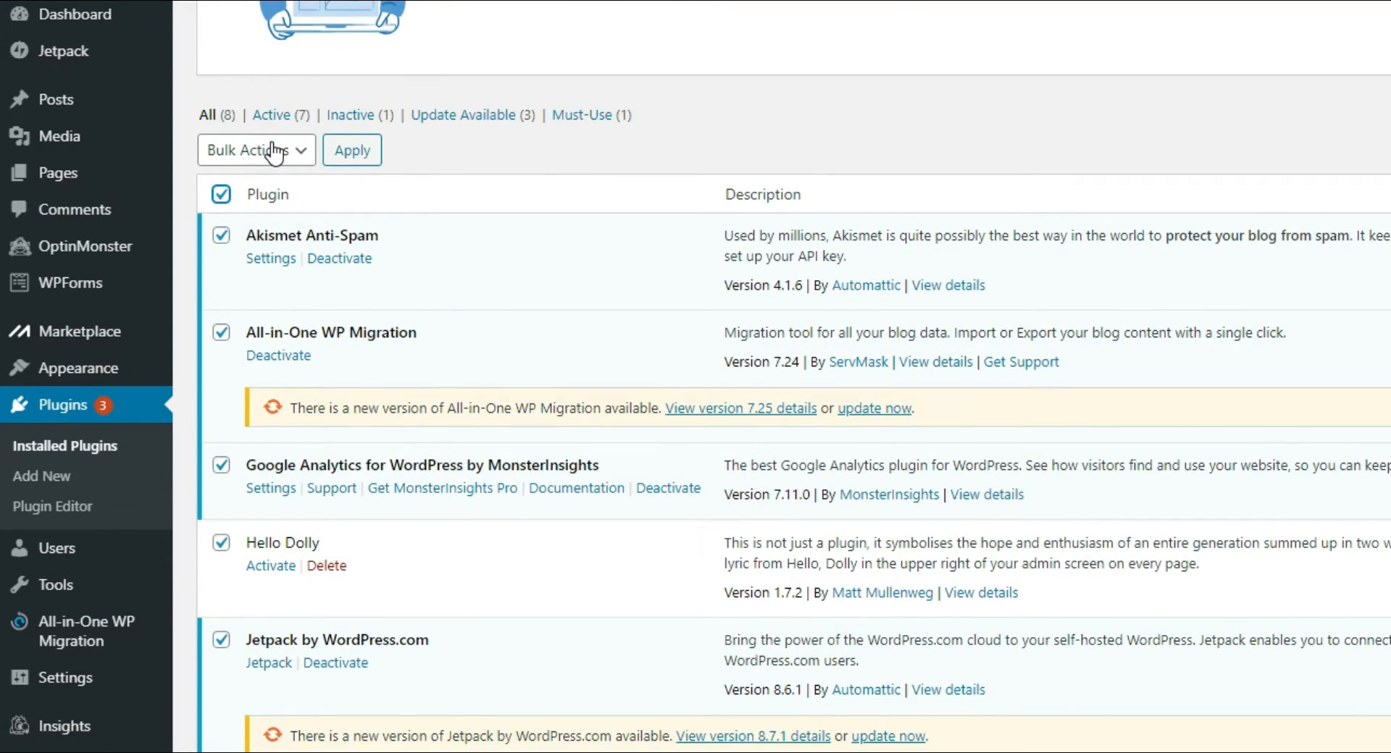
click(274, 152)
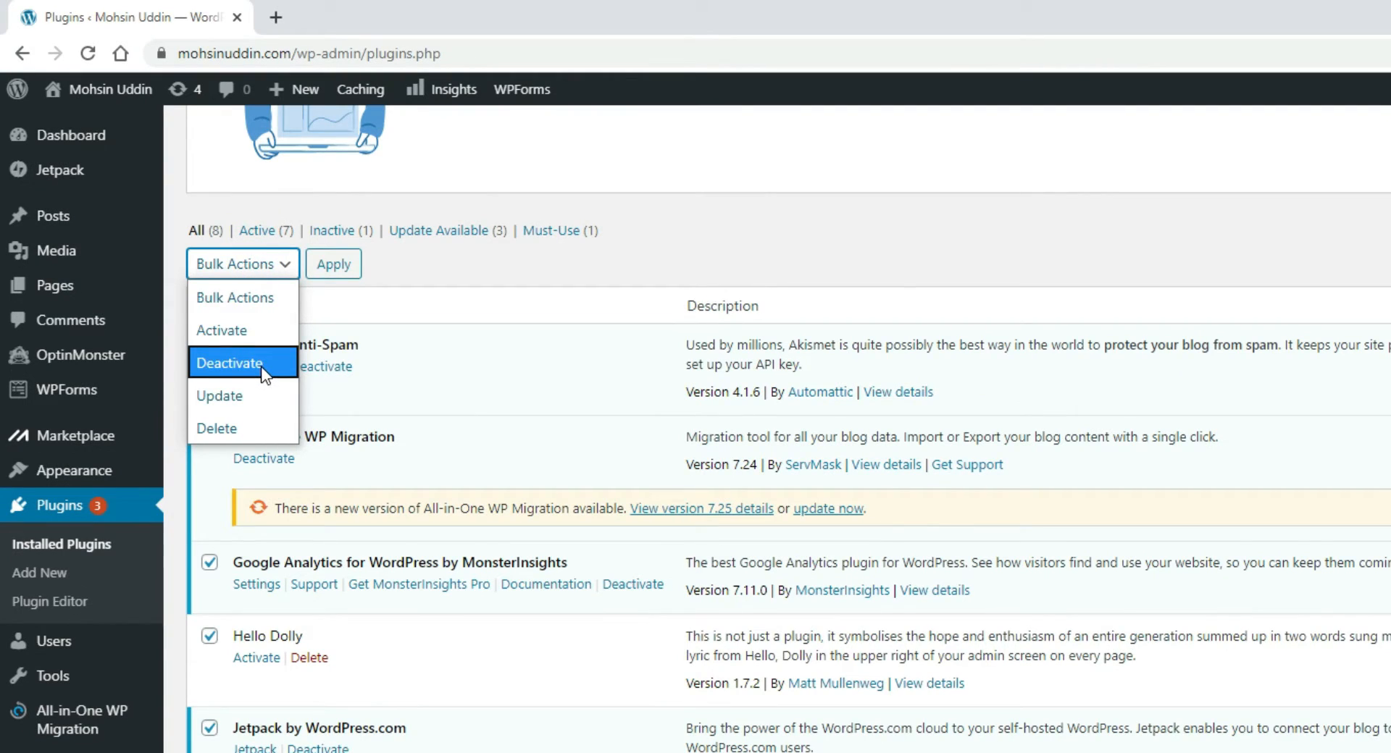
click(261, 369)
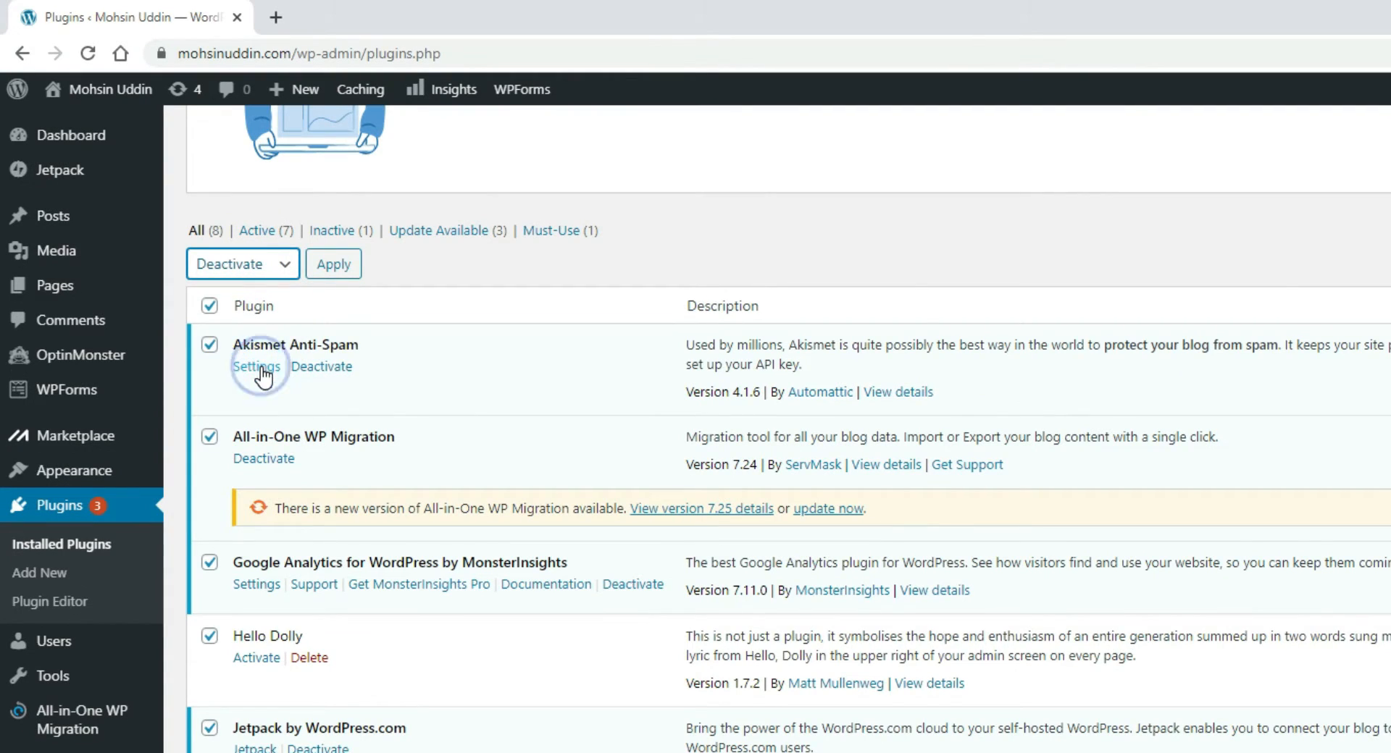
click(334, 264)
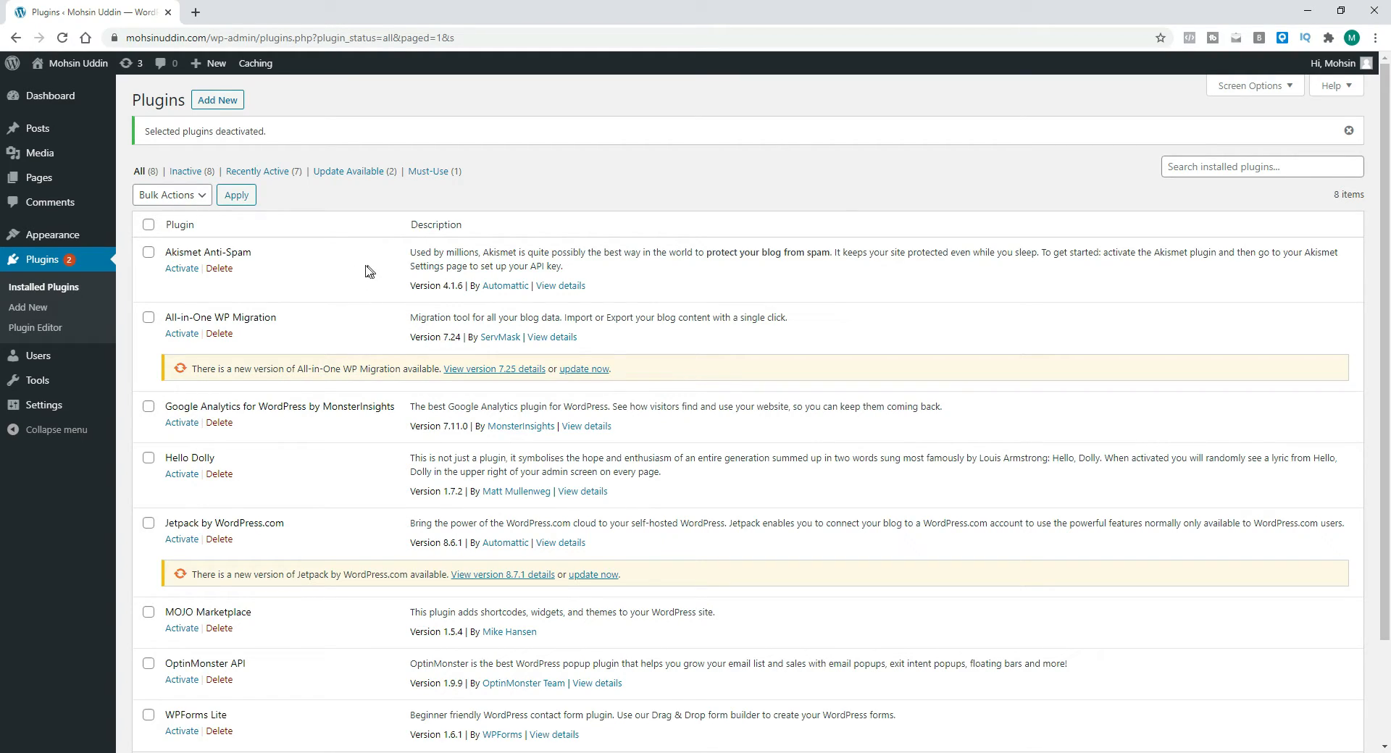
Step: Select all plugins again and delete them with the Delete bulk action, confirming the deletion
scroll(369, 272, down, 2)
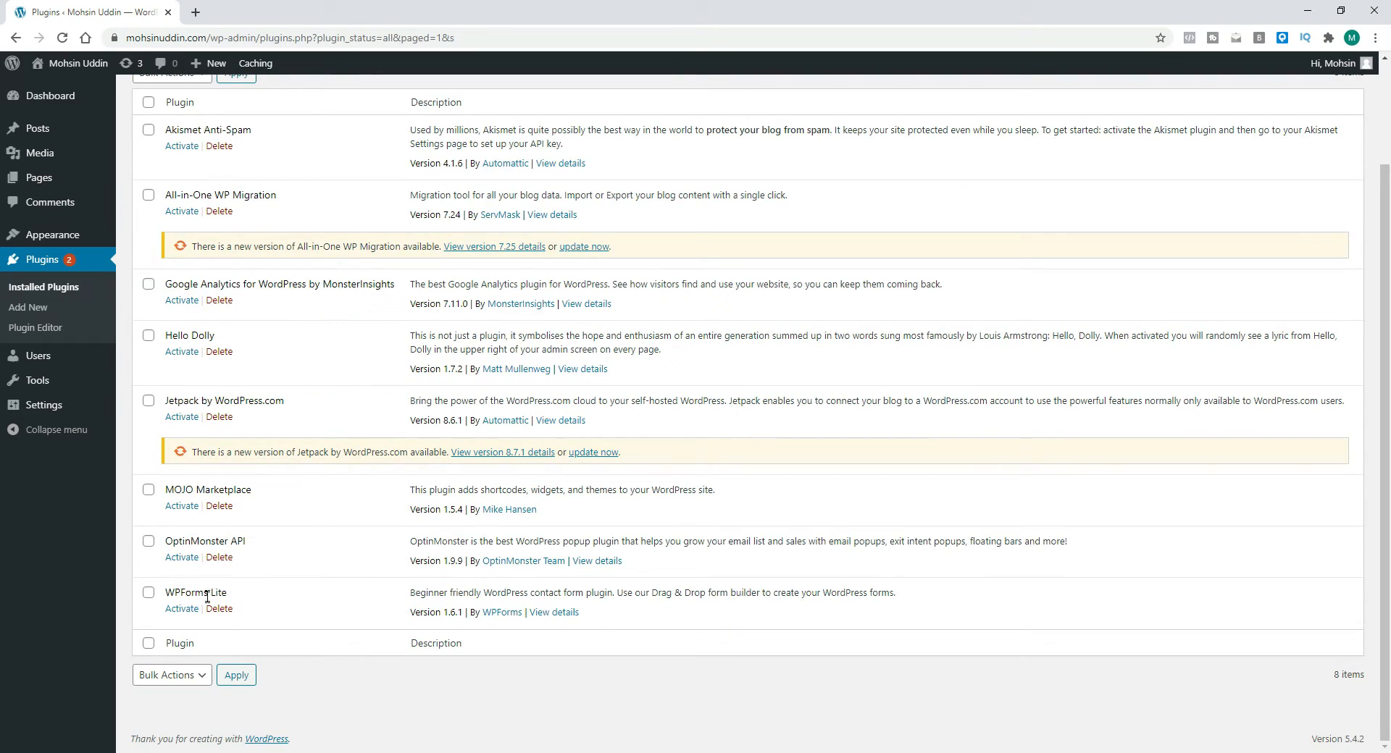
scroll(279, 475, up, 2)
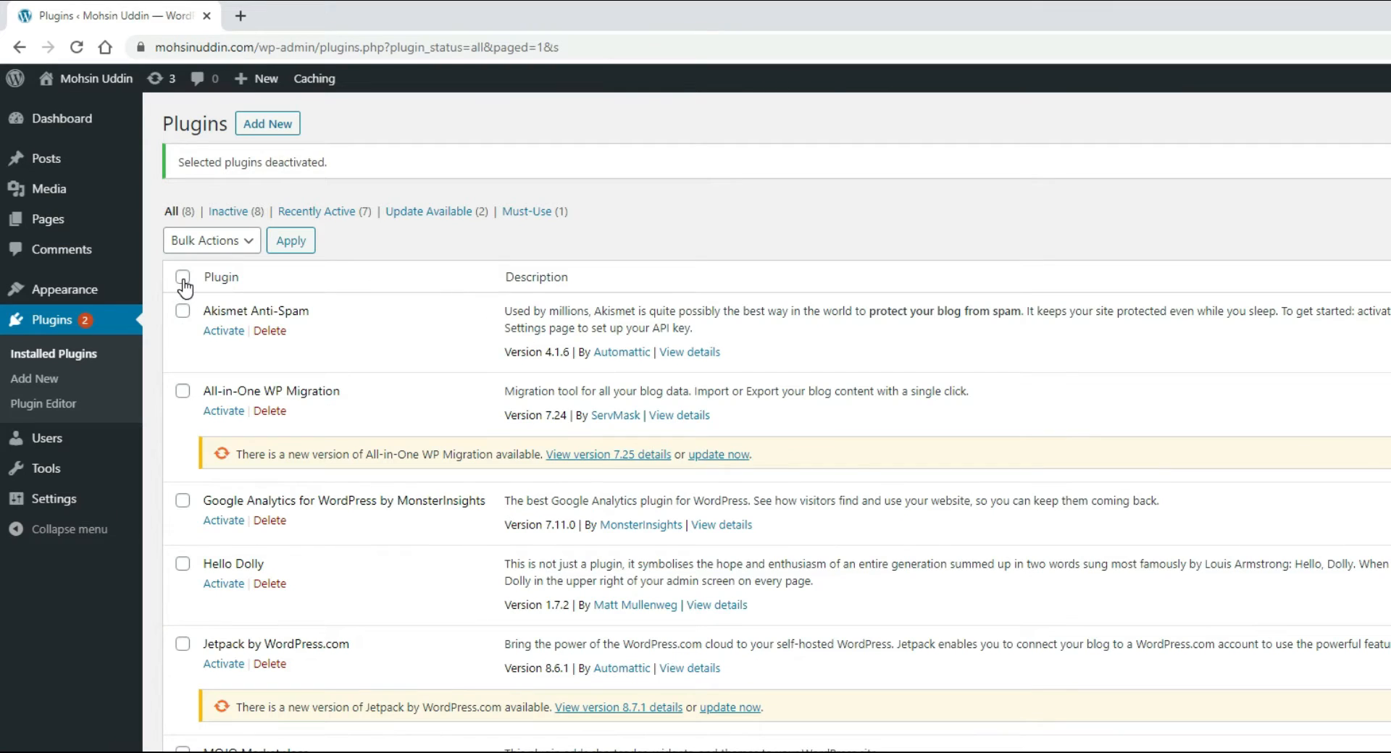
click(183, 279)
click(206, 242)
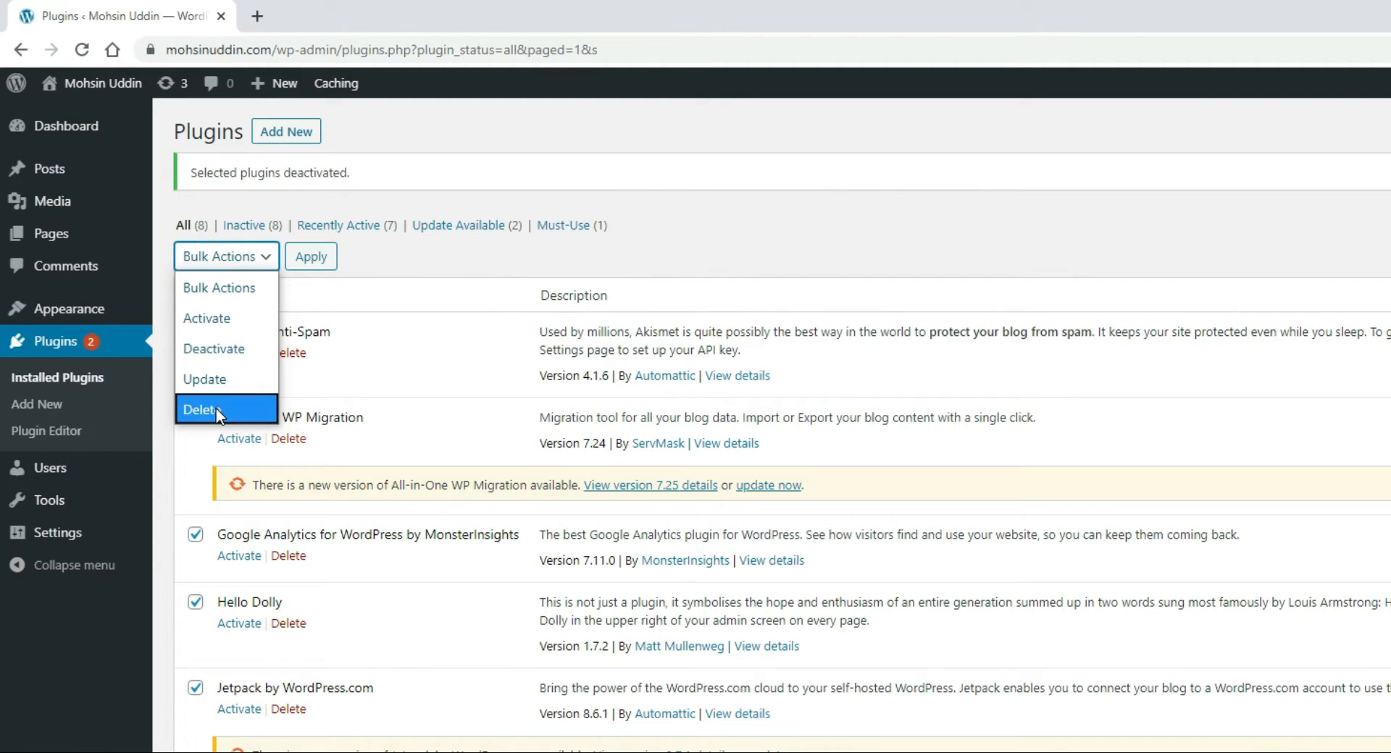
click(216, 410)
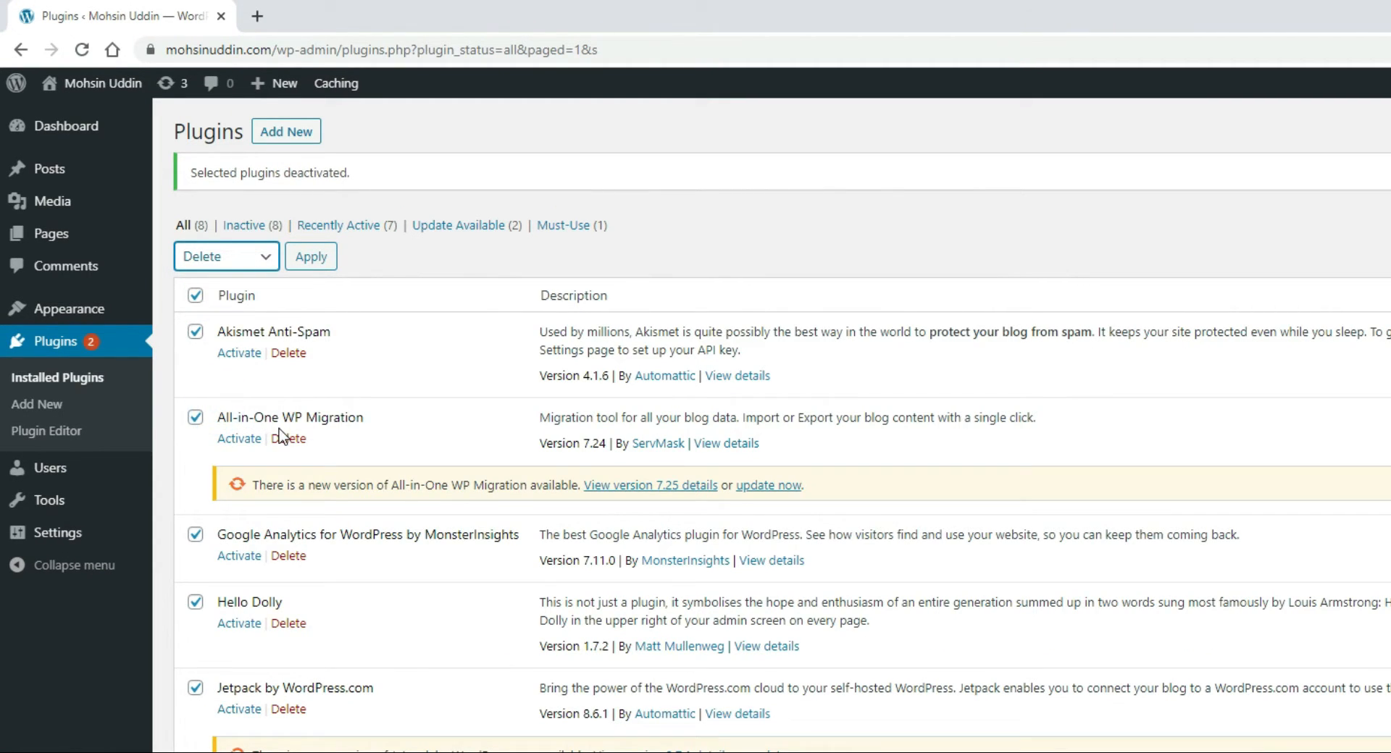
click(236, 195)
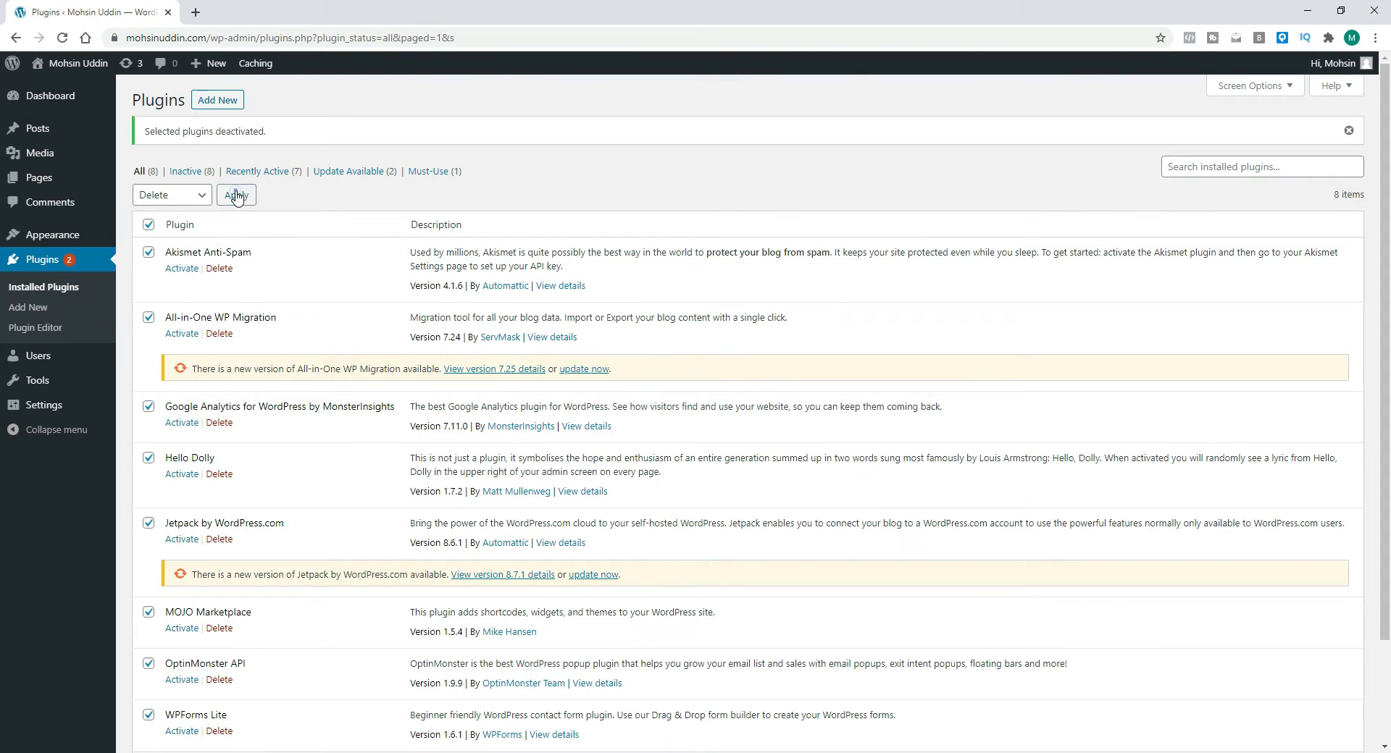
click(762, 133)
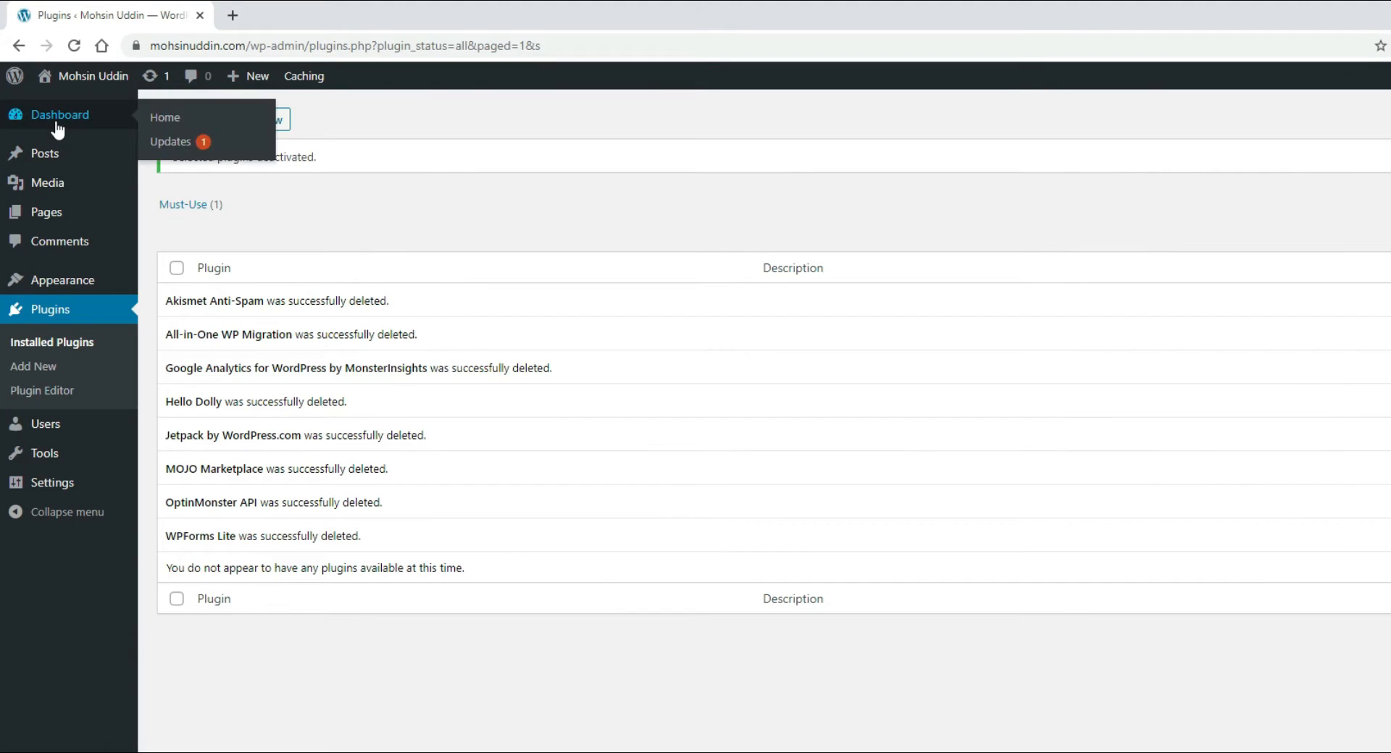
Step: Open the Dashboard and show then hide the Welcome box through Screen Options
click(48, 102)
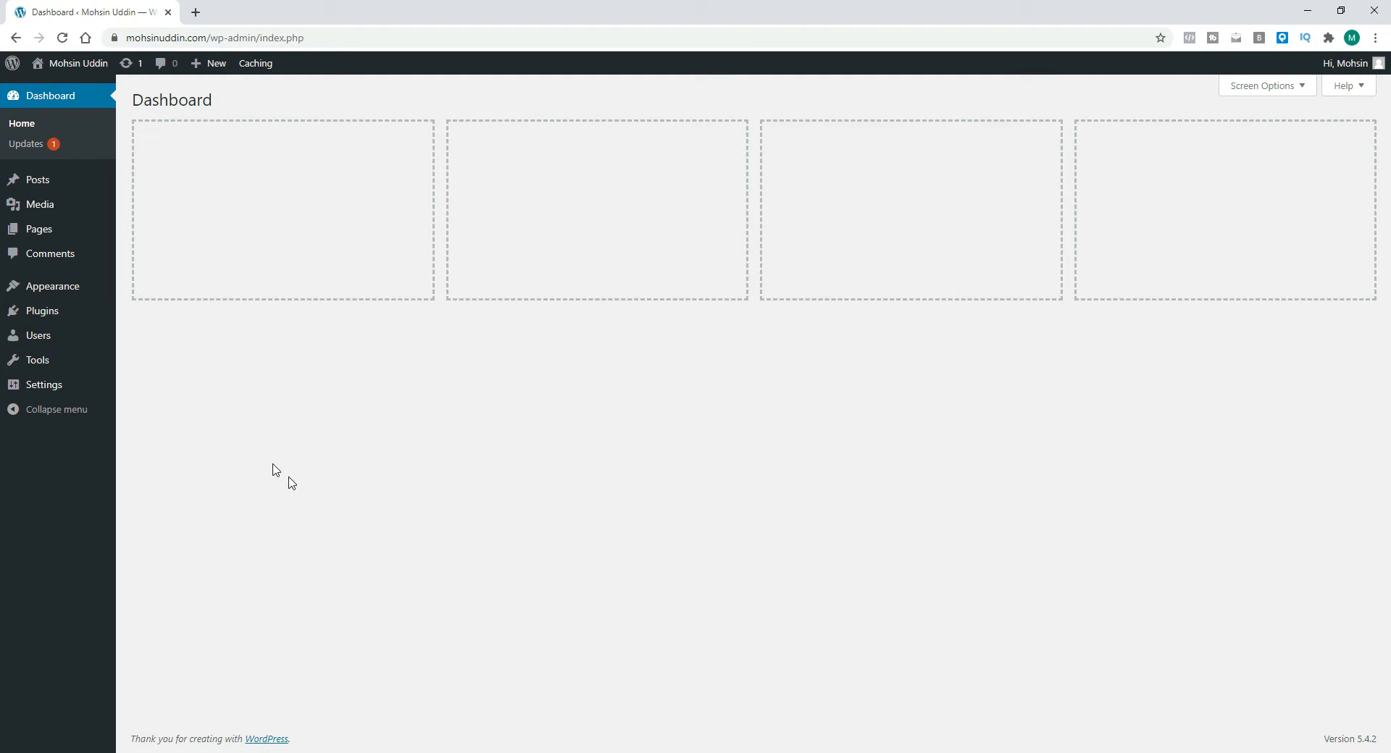
click(1271, 88)
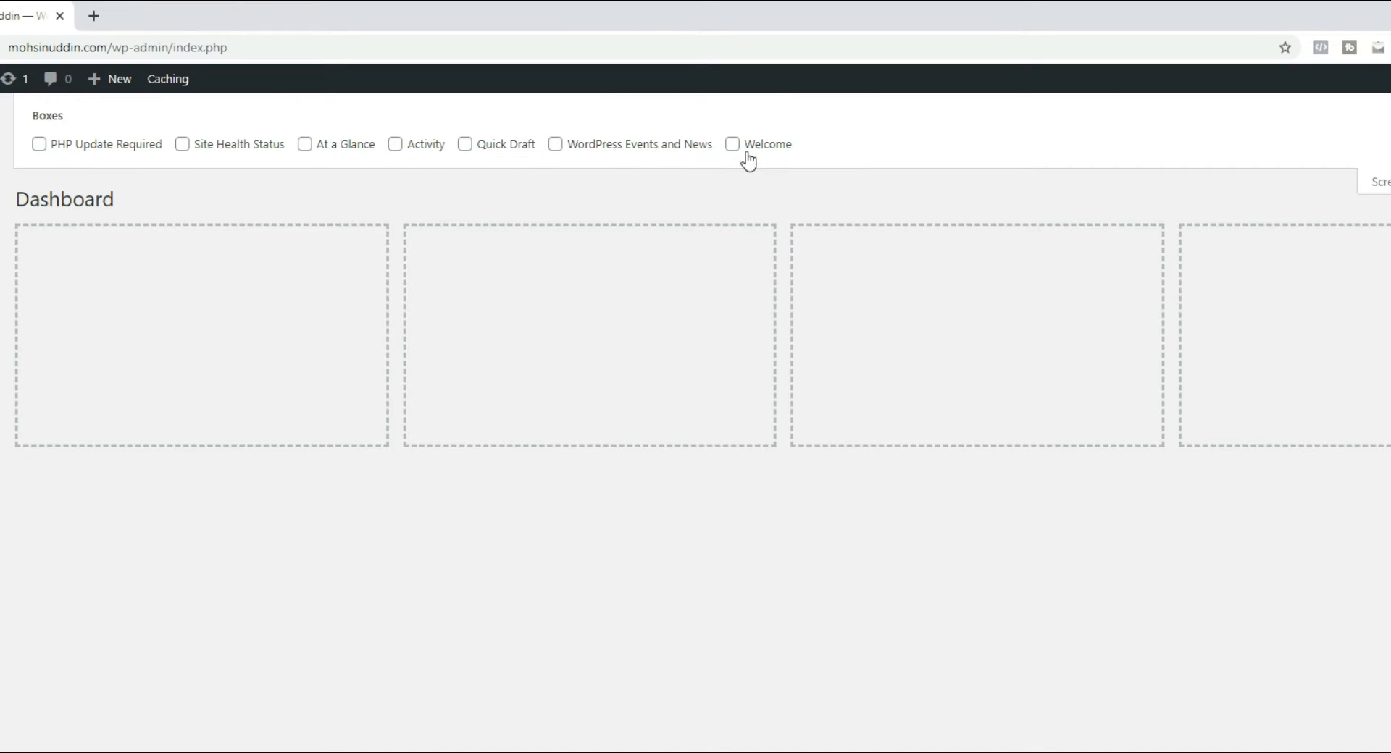
click(733, 144)
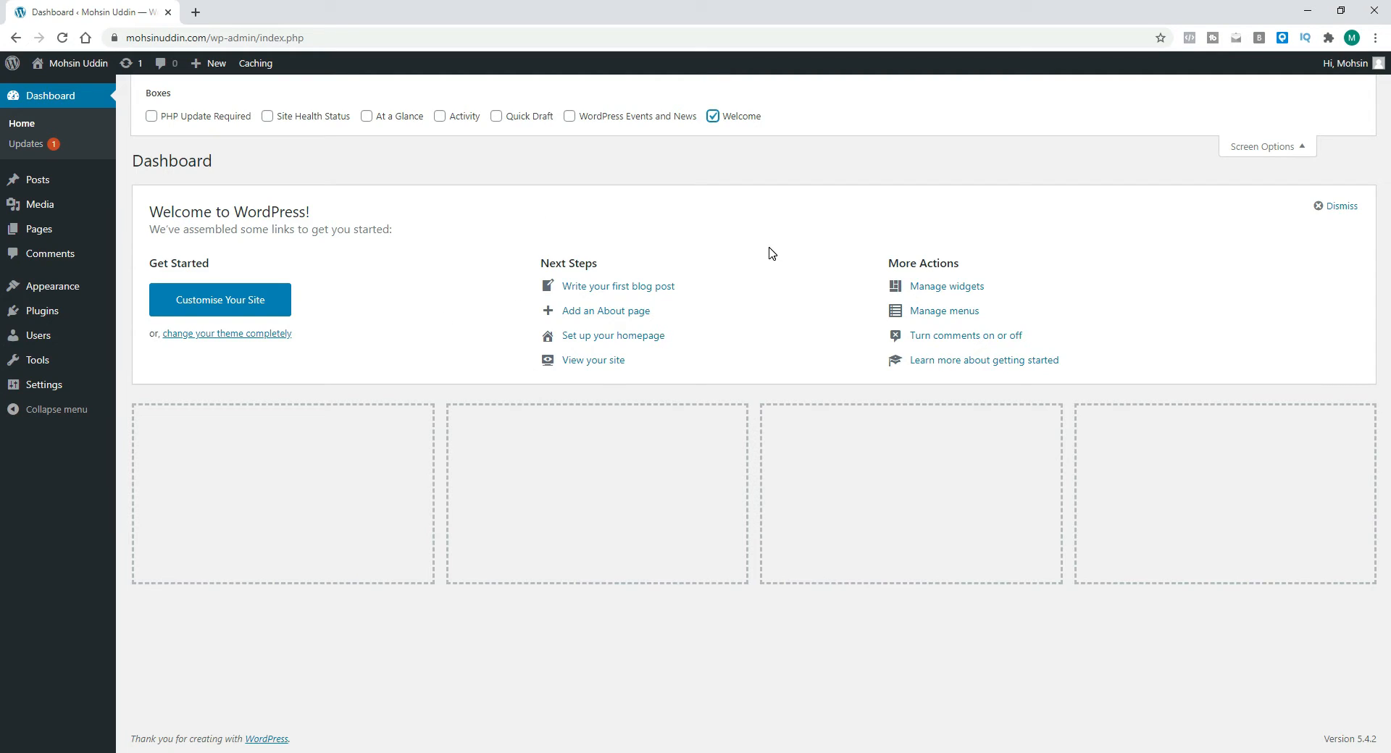
click(715, 118)
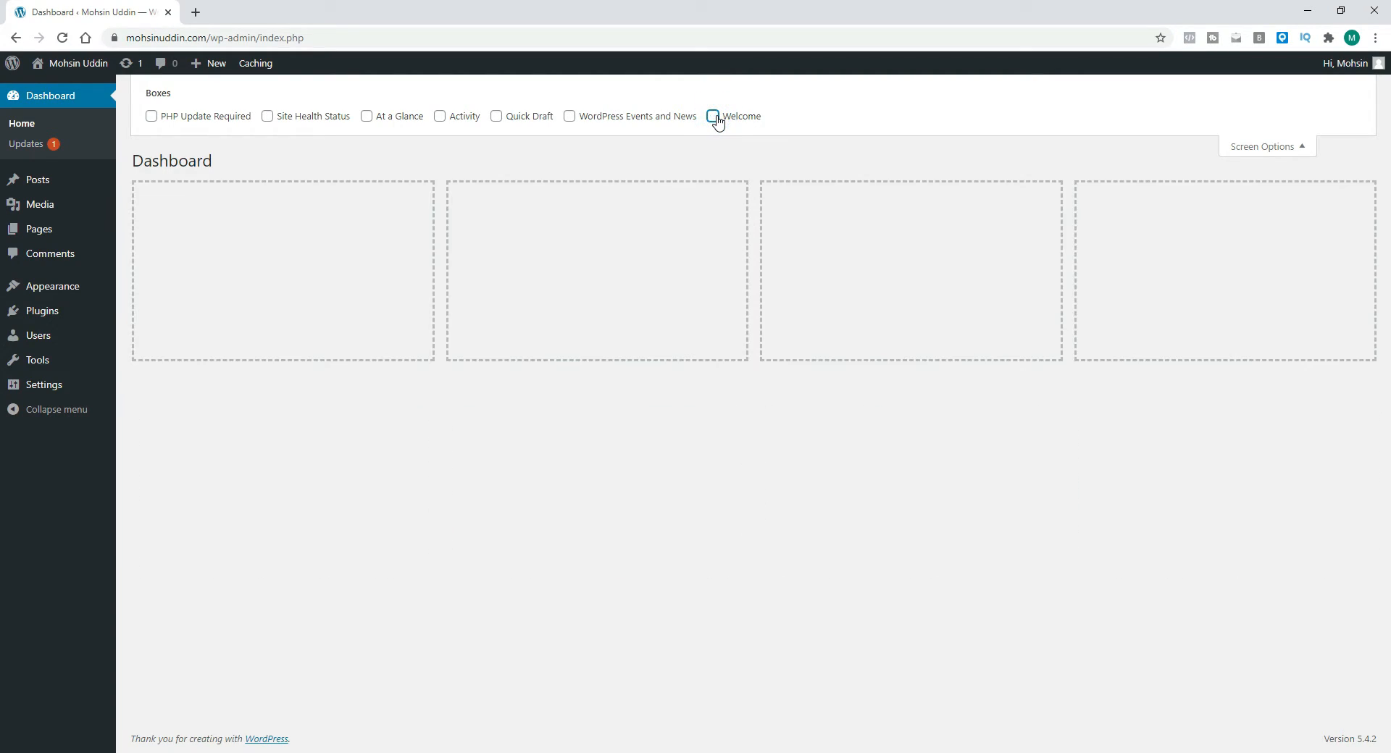
click(1257, 146)
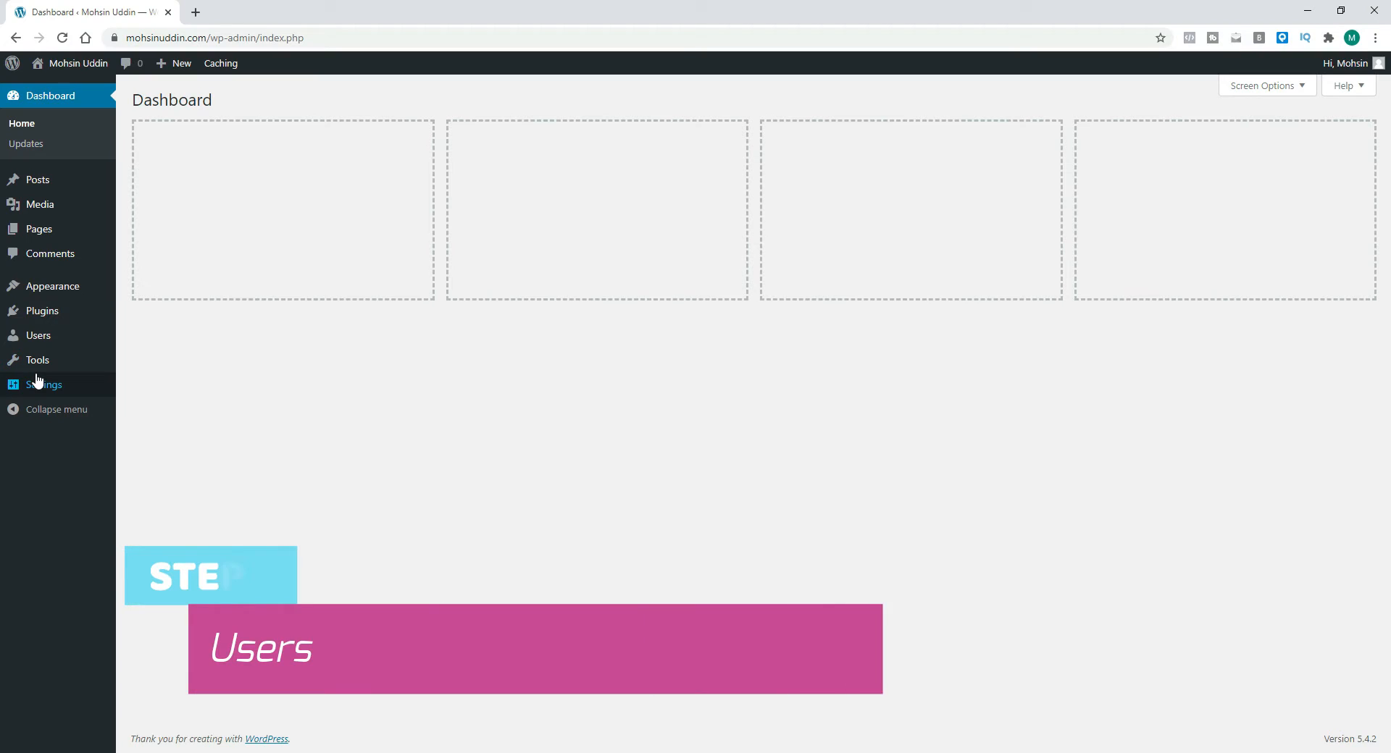
Step: Open the users list and review the change-role options for the administrator account
mouse_move(40, 345)
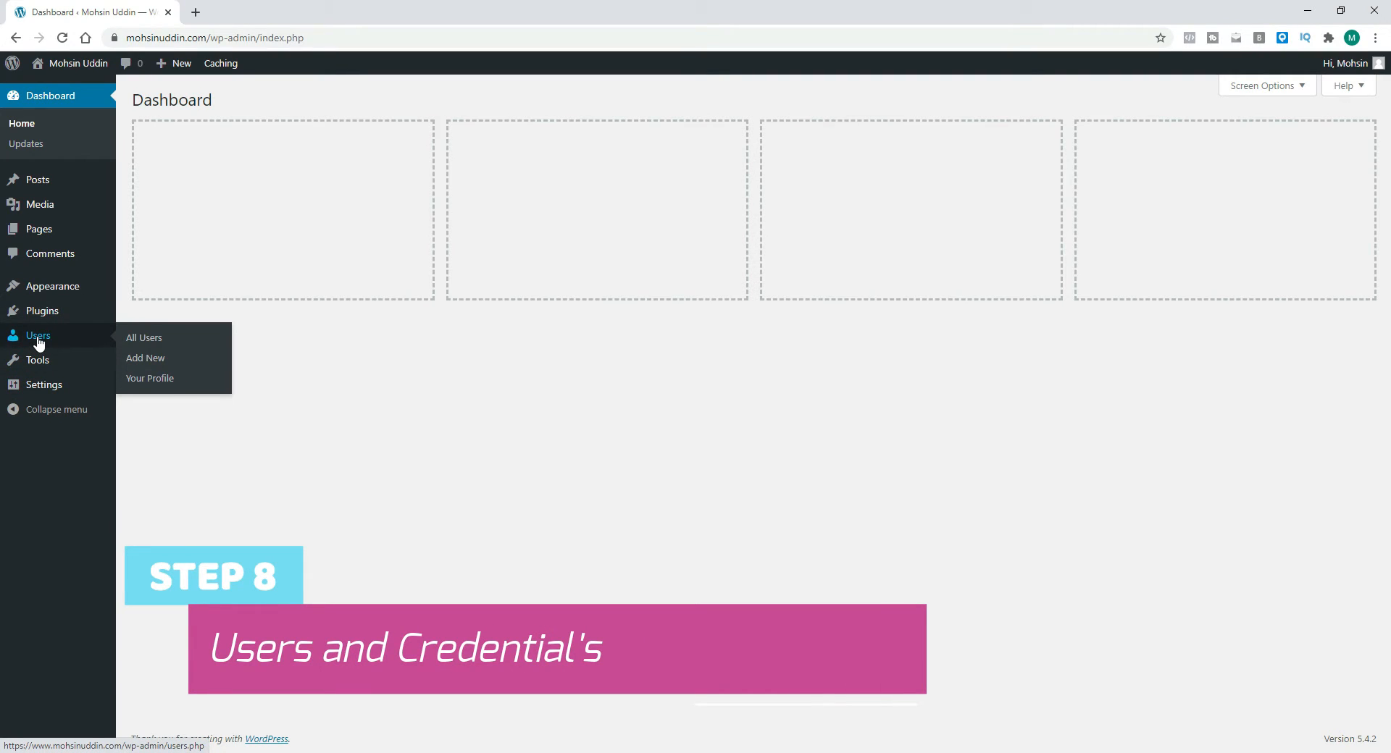
click(39, 342)
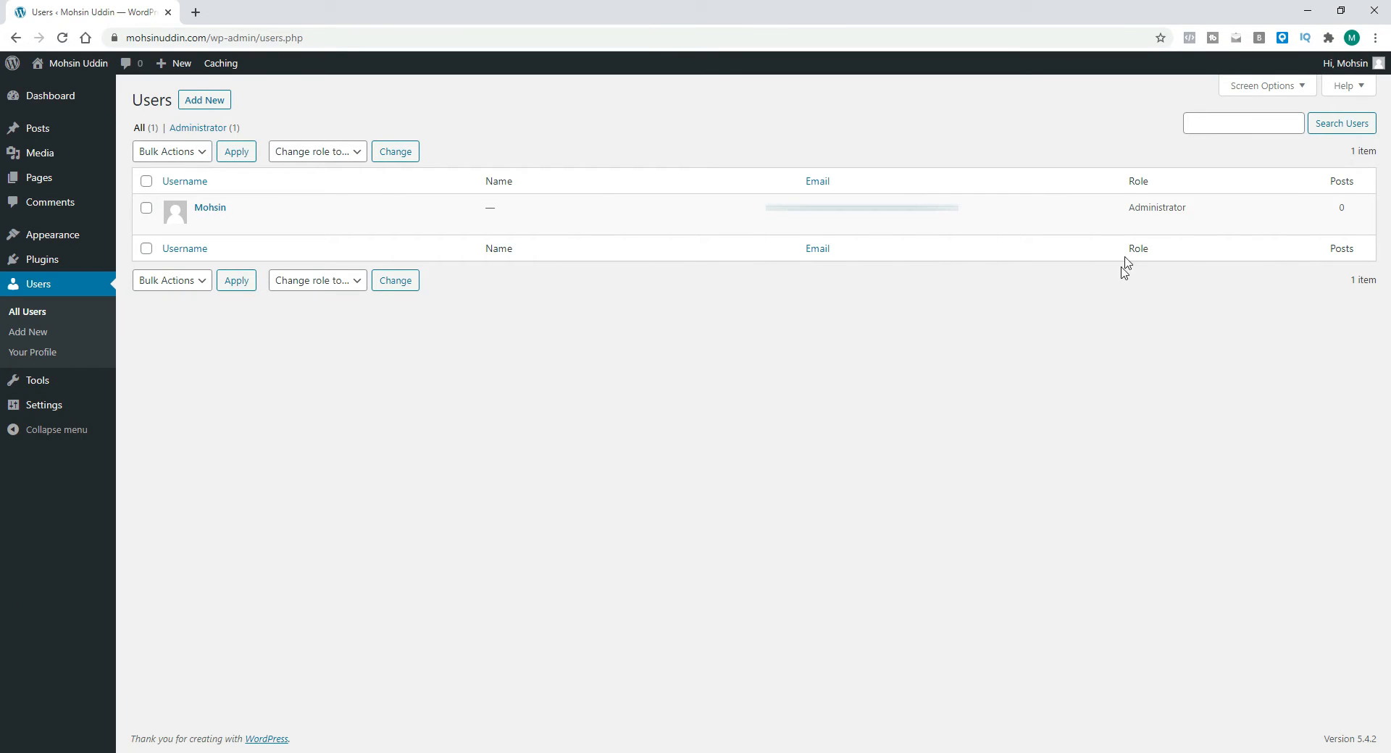
click(350, 151)
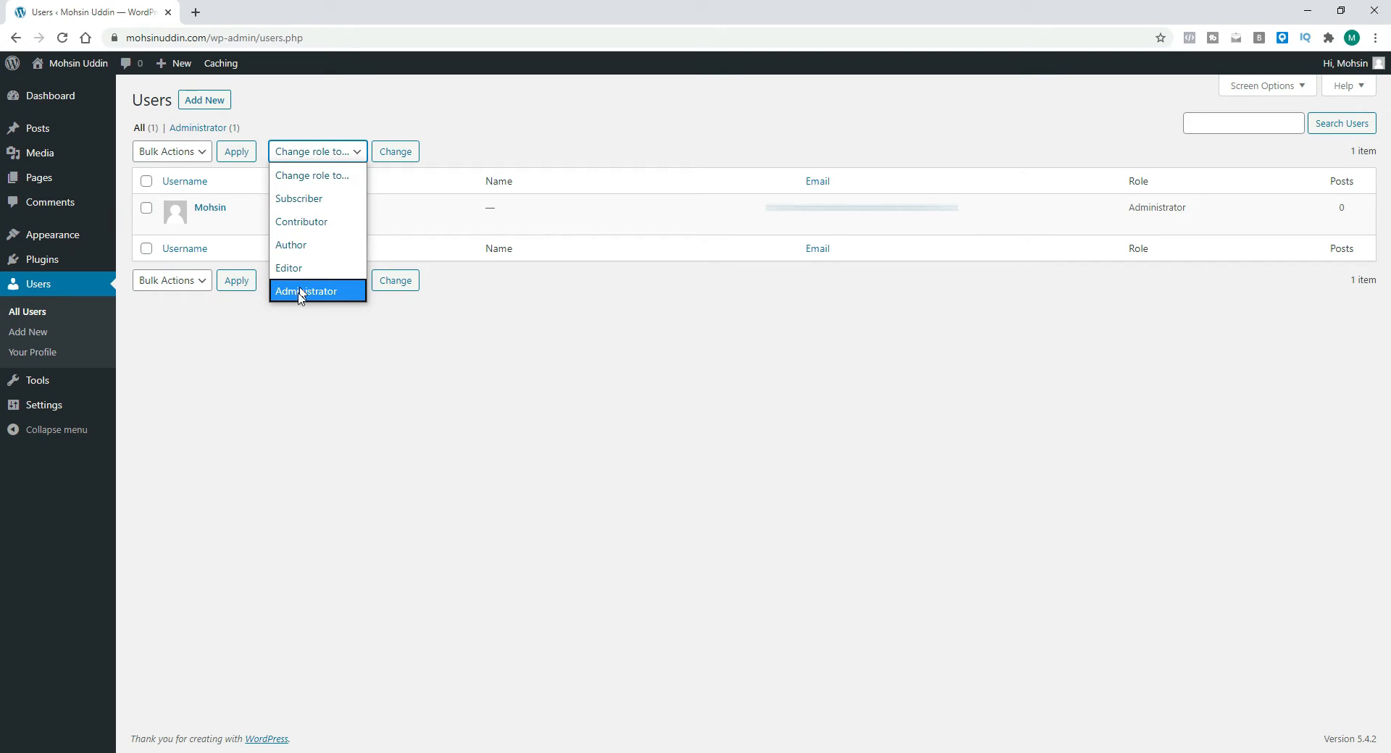
click(418, 372)
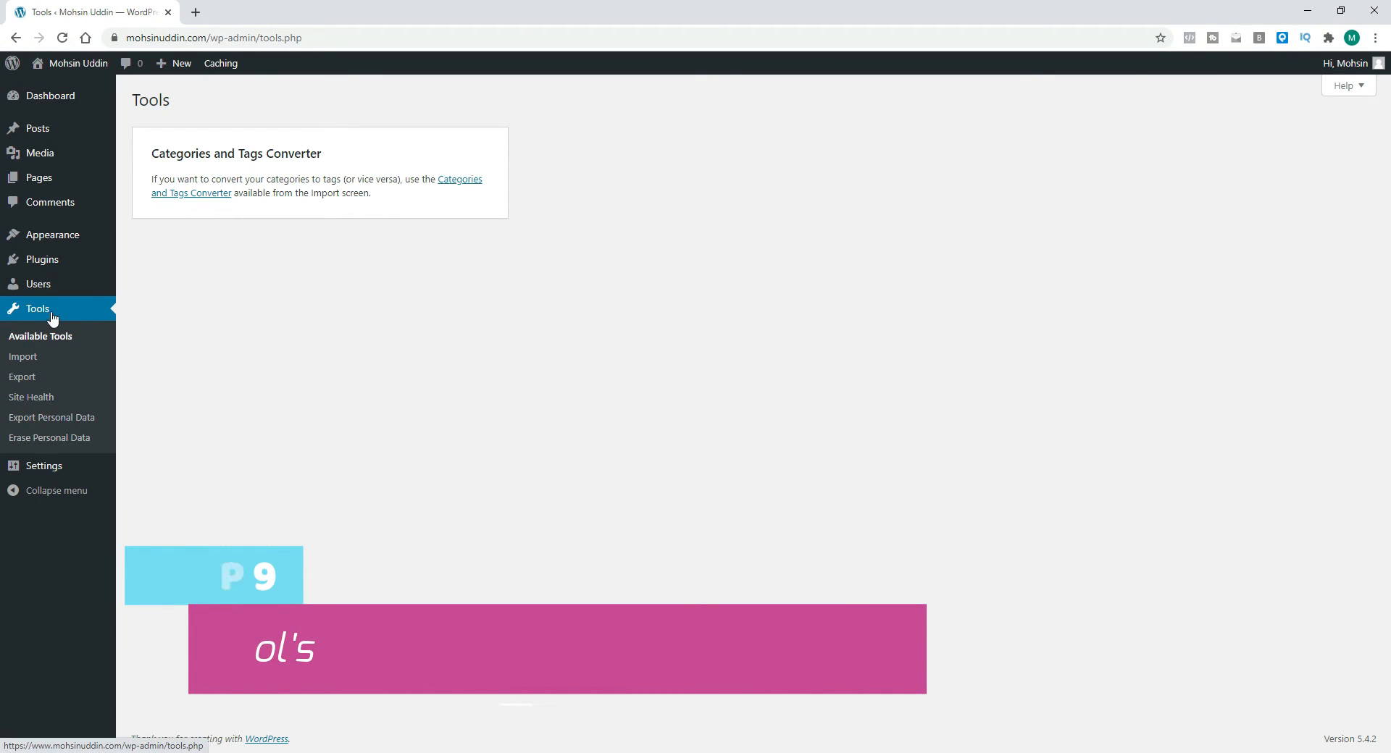
Step: Open Tools and view the Site Health status page
click(32, 396)
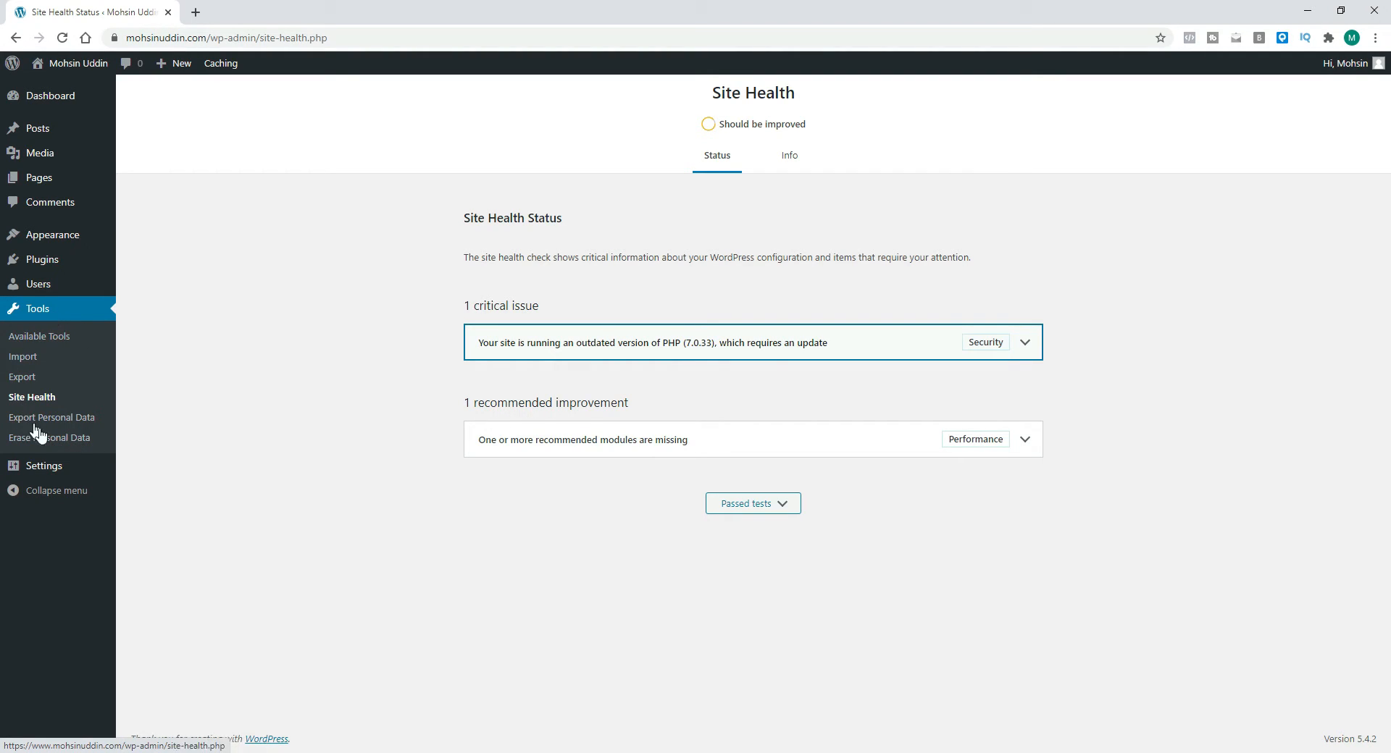
click(230, 337)
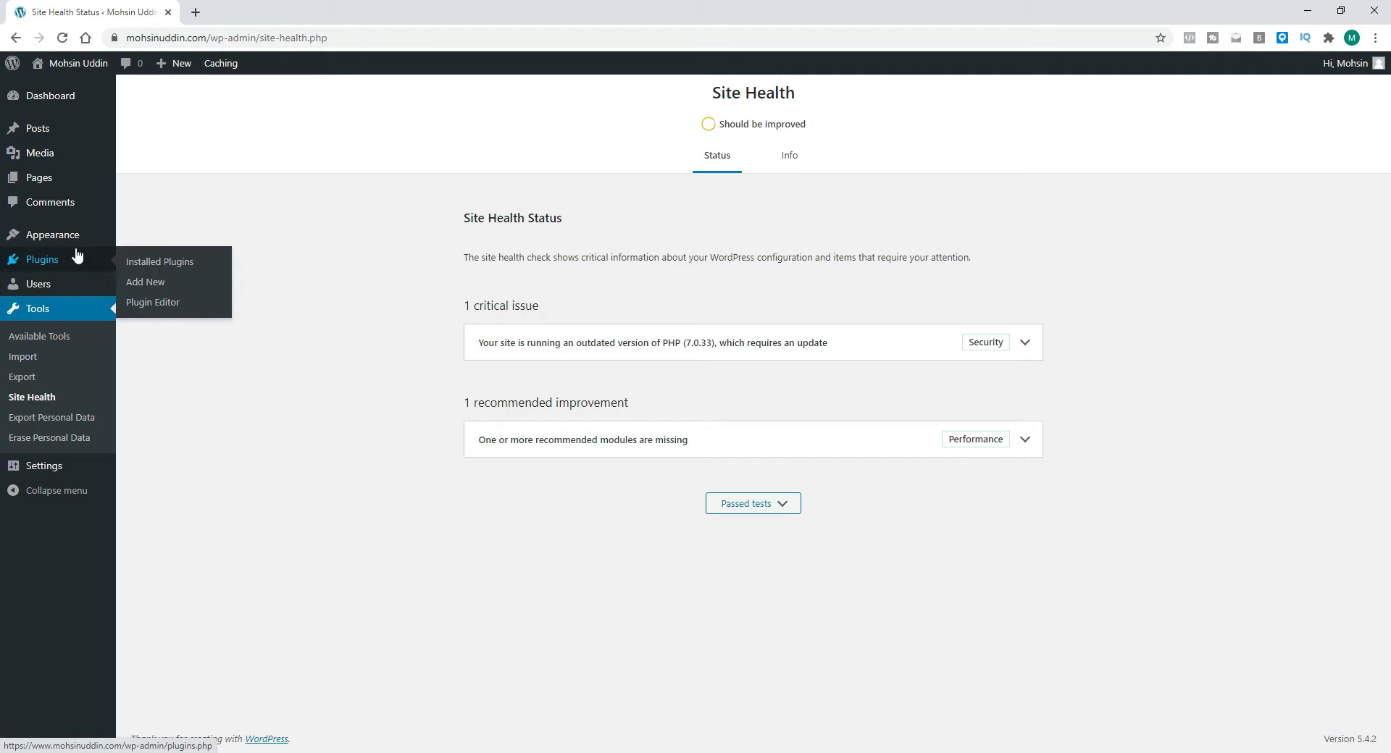
Step: Open General Settings and review the site title, tagline, addresses, timezone and date and time formats
mouse_move(81, 282)
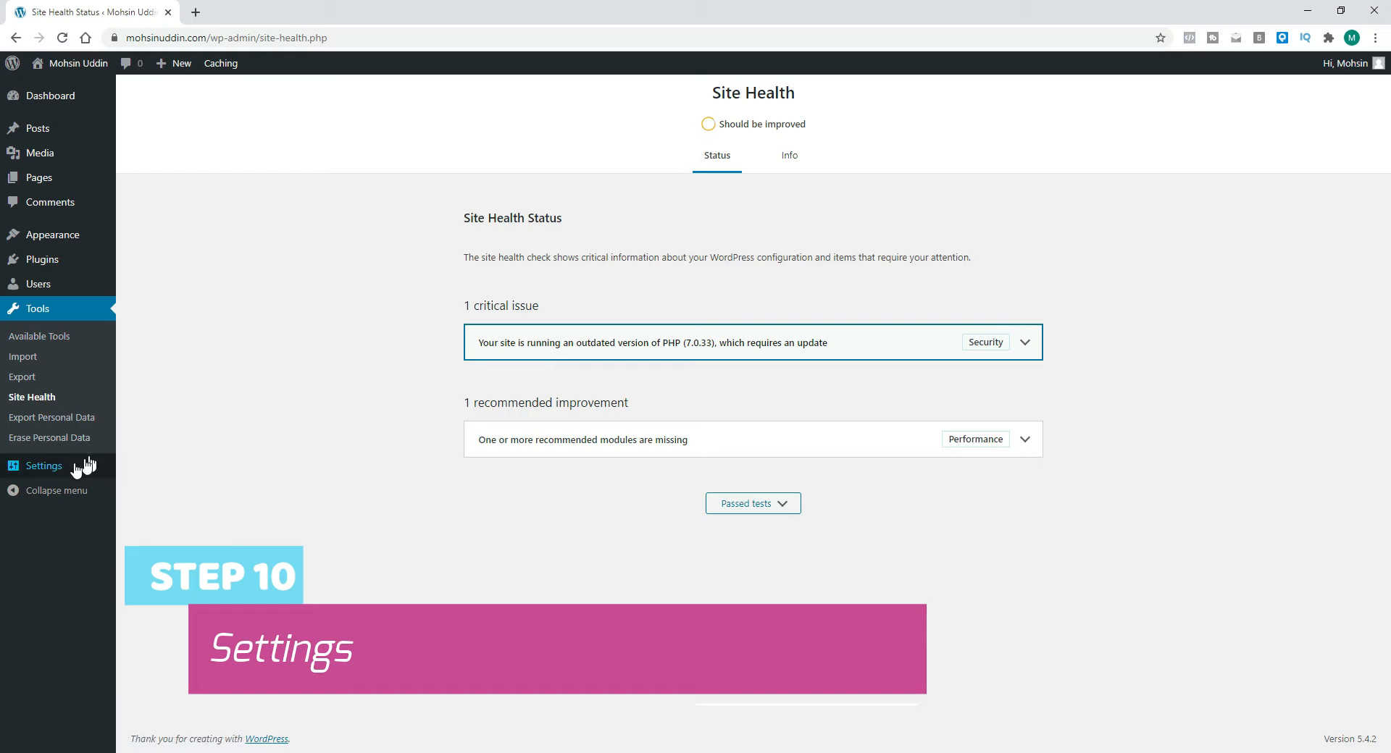
click(44, 469)
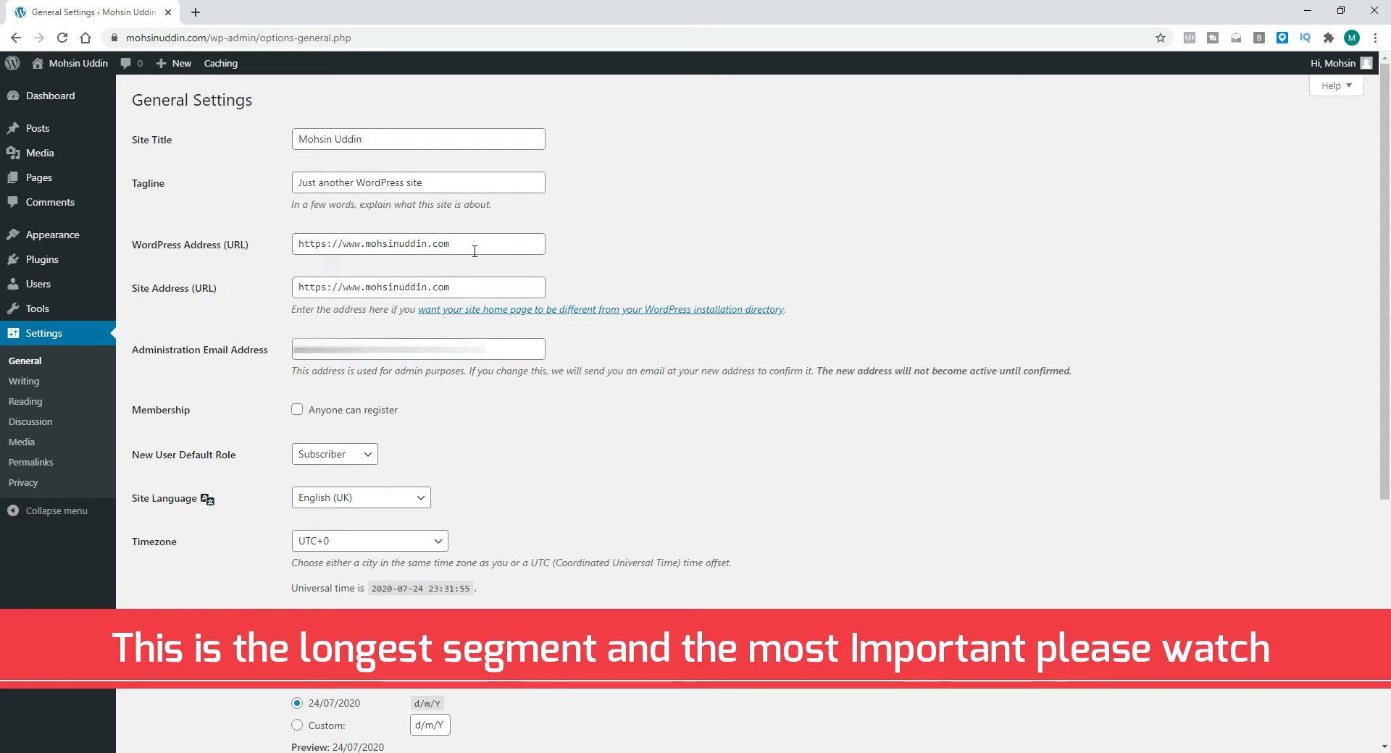
scroll(485, 255, down, 5)
scroll(483, 251, down, 1)
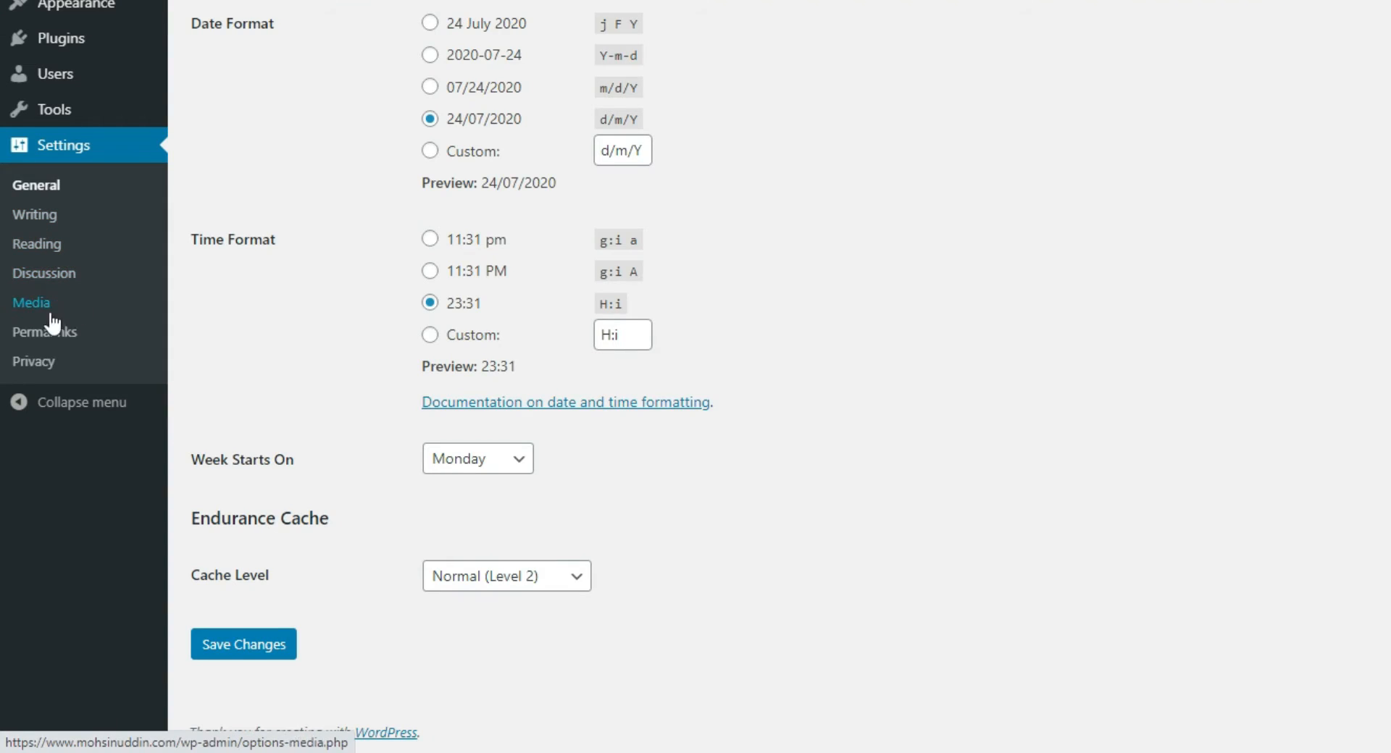
scroll(87, 341, up, 6)
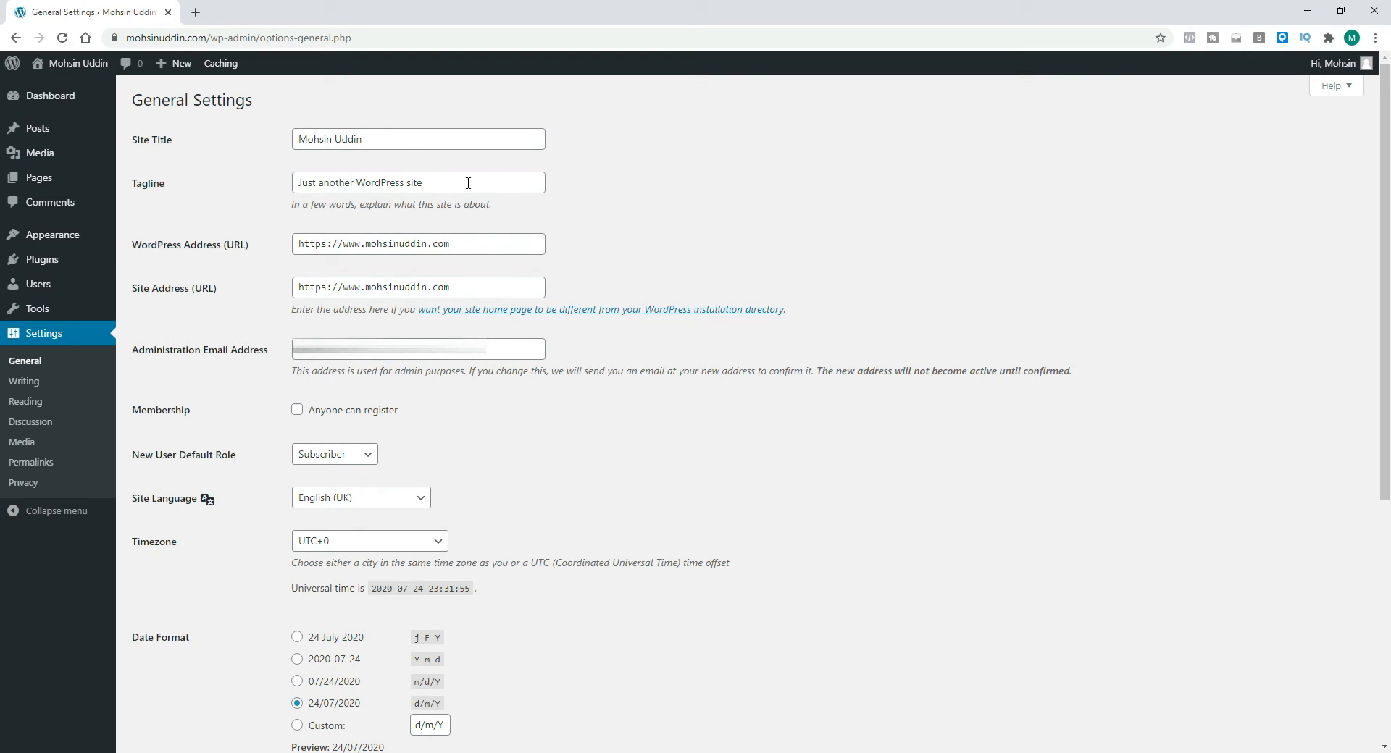
scroll(468, 183, down, 1)
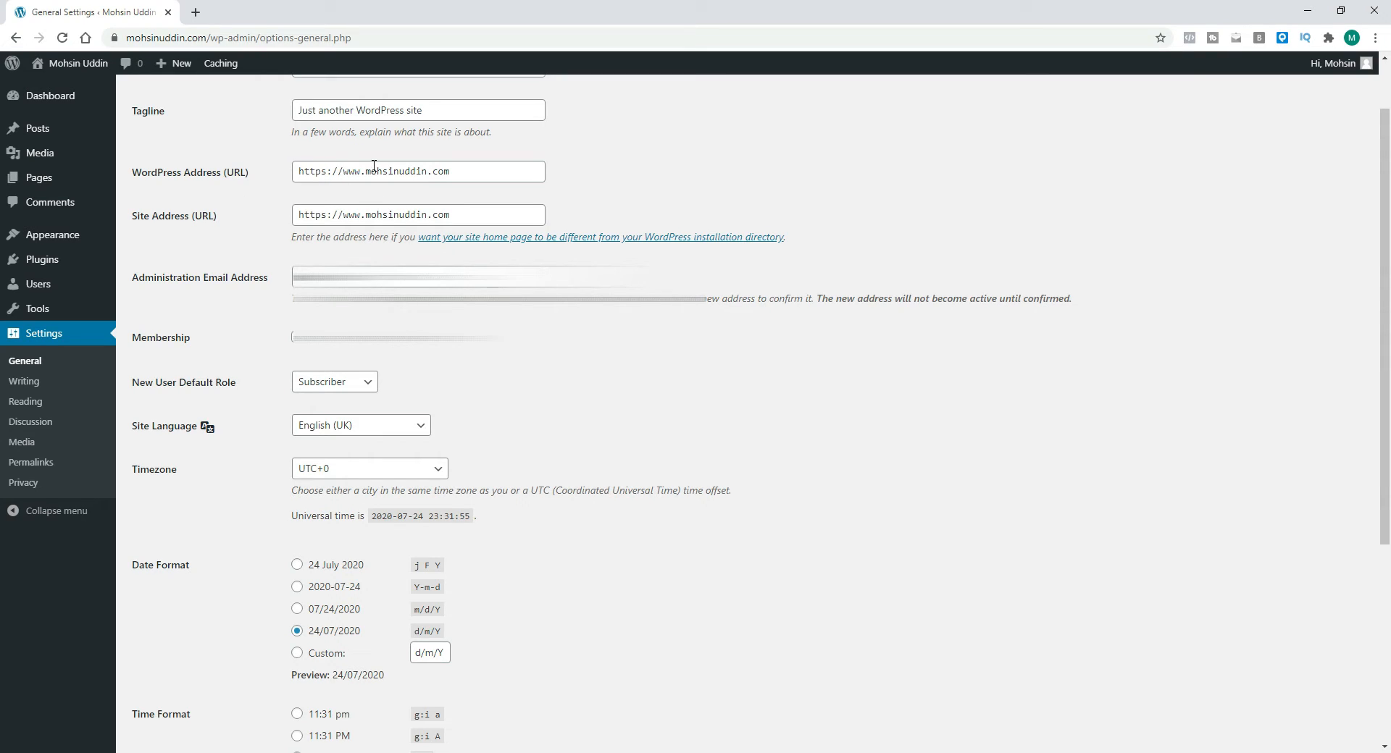
Step: Review the site address fields and the New User Default Role options in General Settings
click(330, 174)
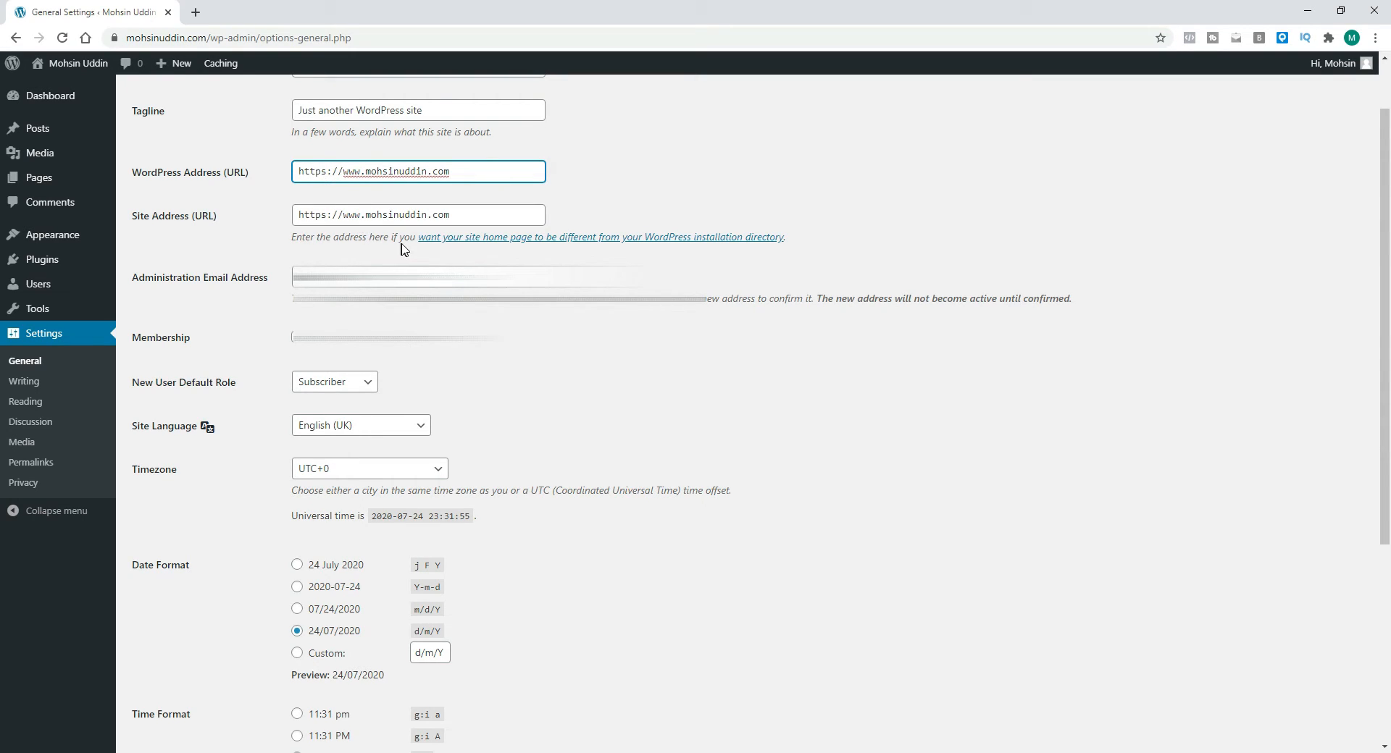
scroll(414, 255, up, 1)
scroll(398, 279, down, 4)
scroll(245, 217, up, 2)
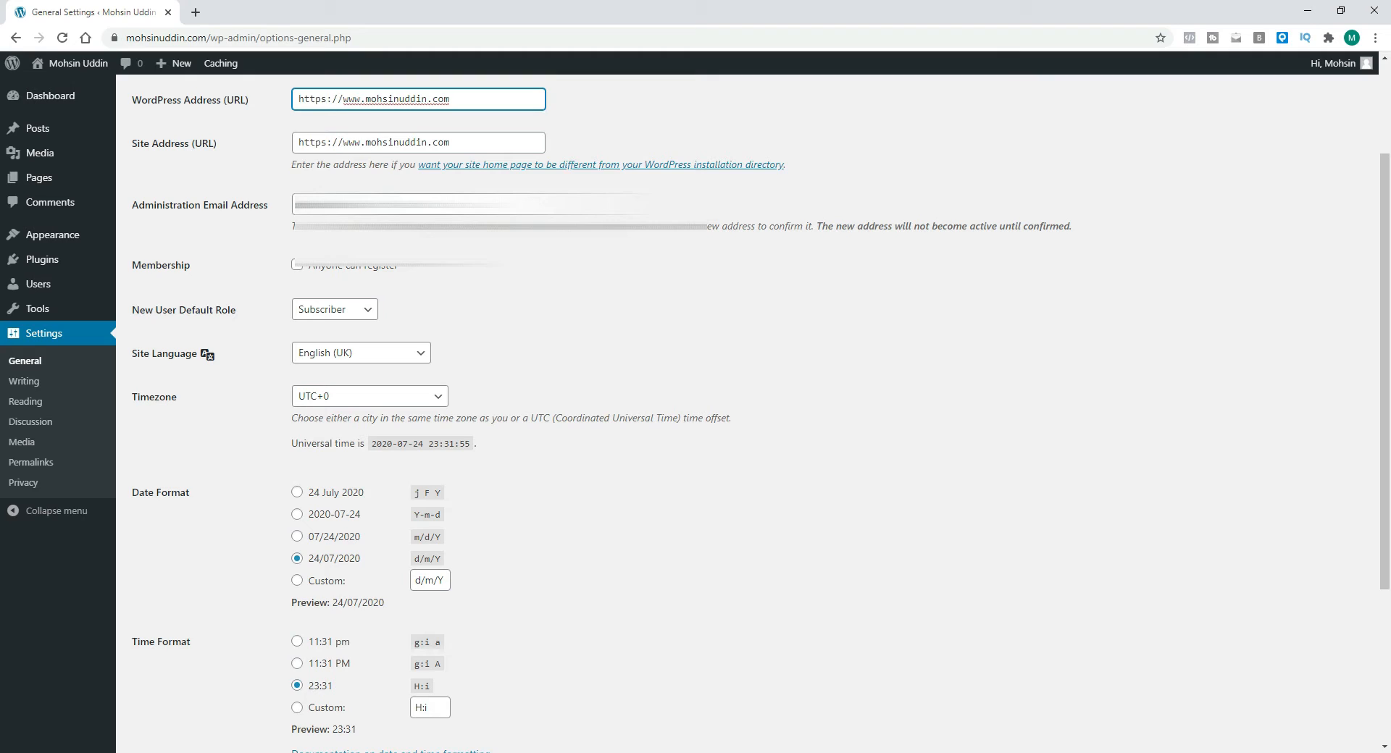
scroll(200, 325, down, 2)
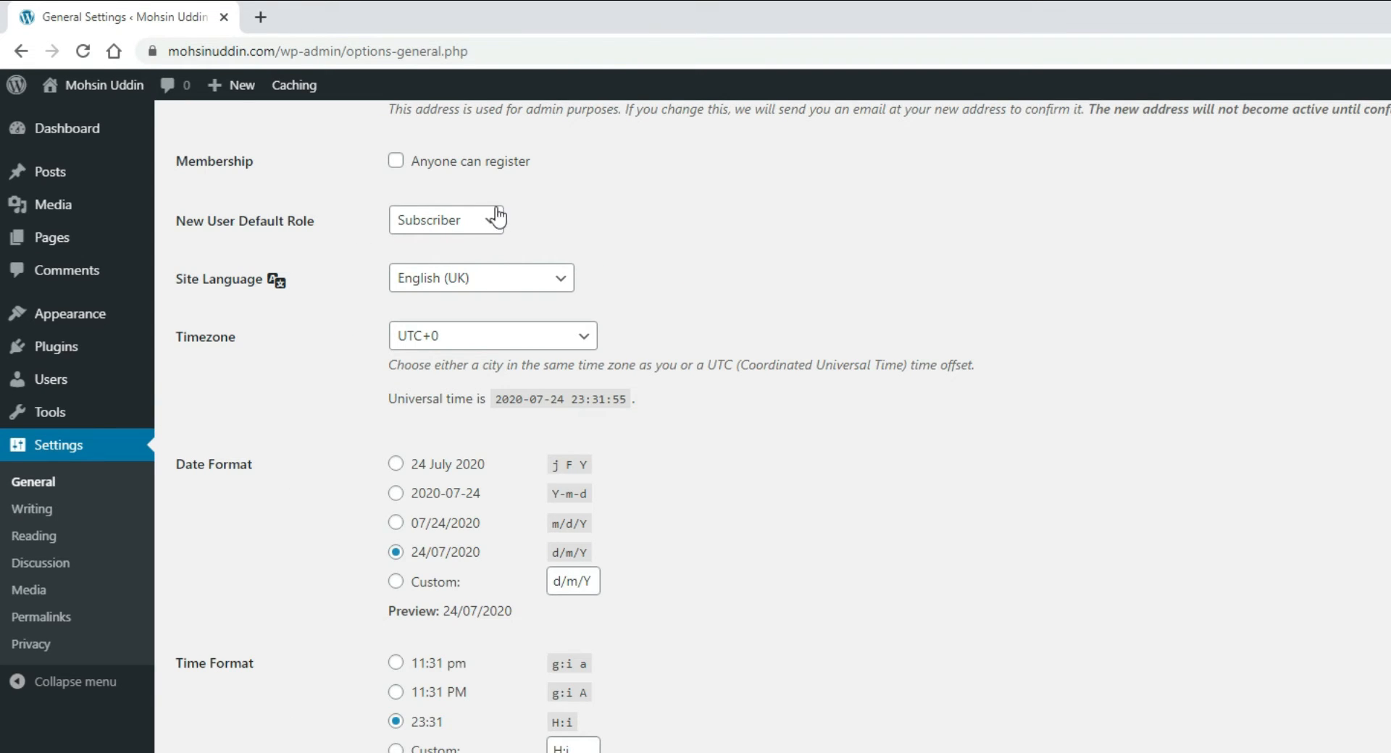
click(458, 225)
key(Down)
key(Down)
key(Down)
key(Down)
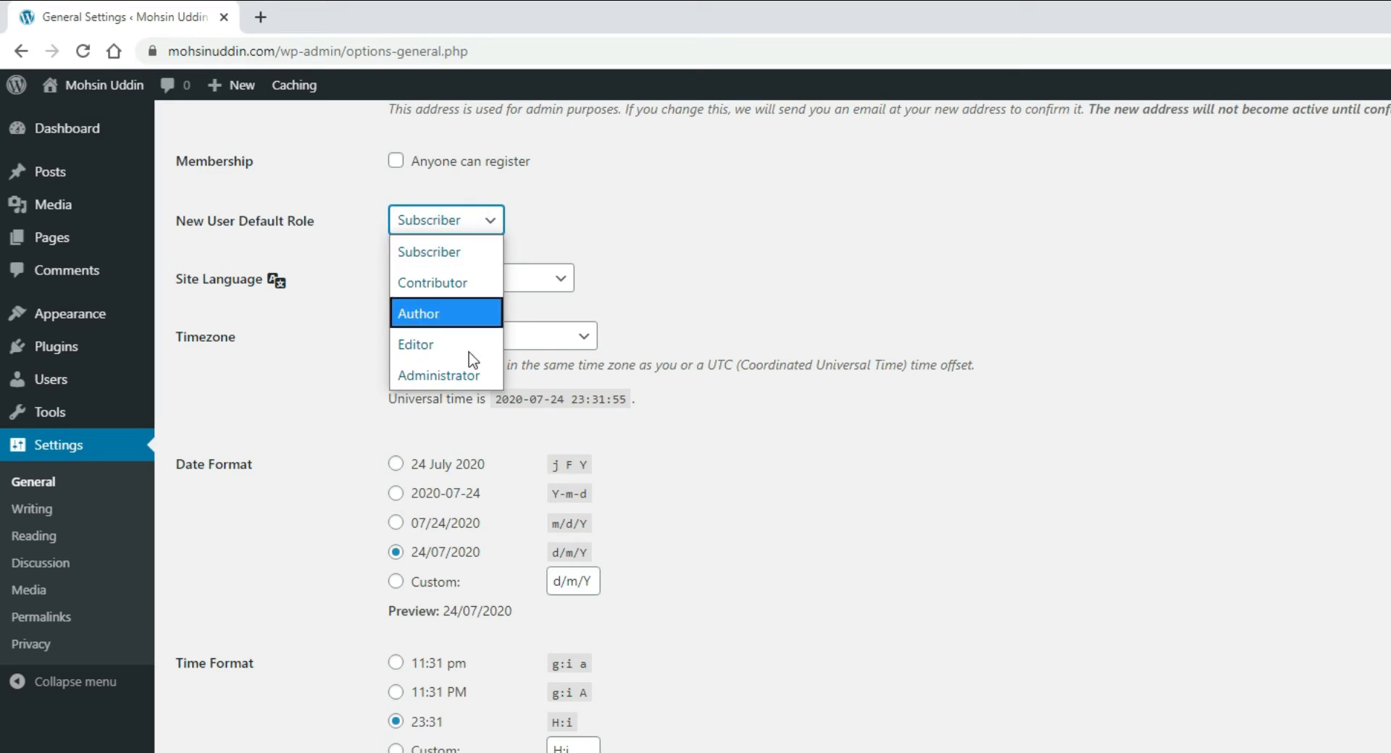
click(581, 218)
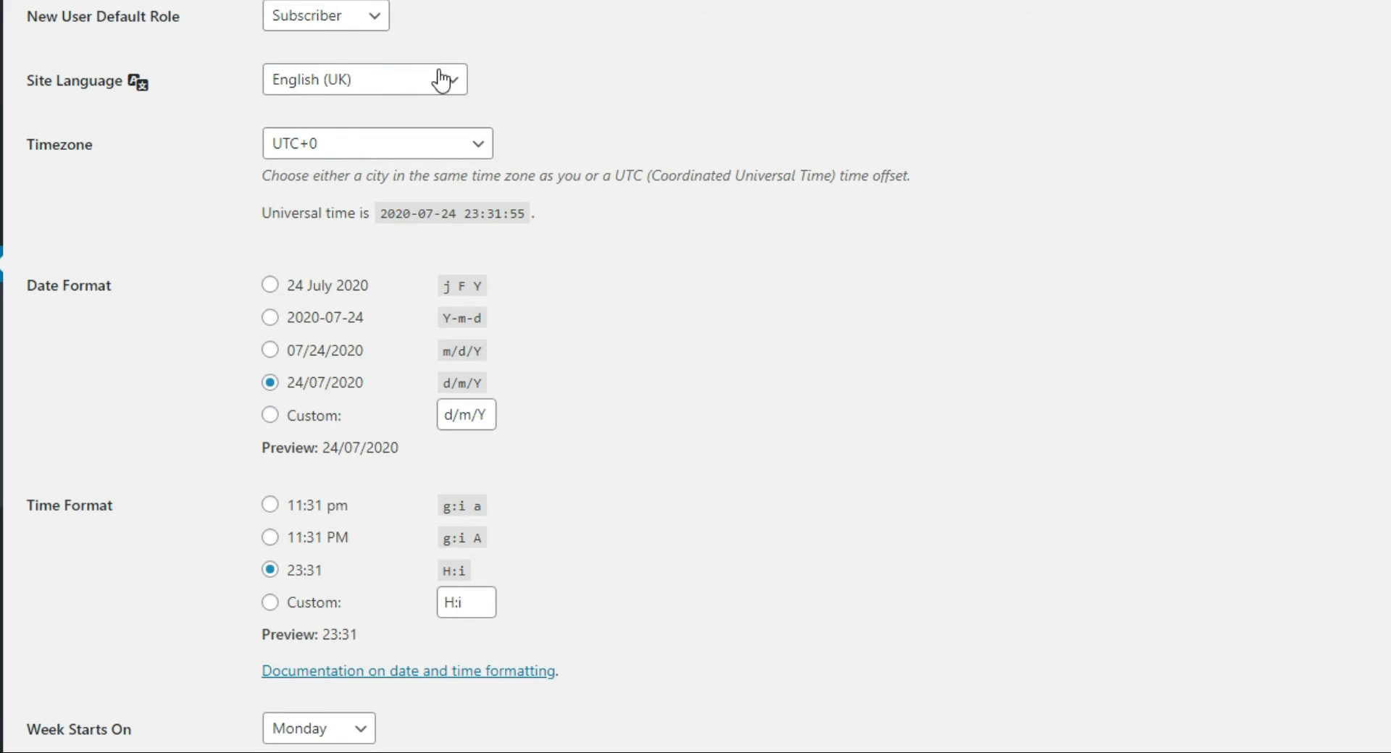
Step: Review the site language and timezone options, keeping English (UK) and UTC+0
click(455, 81)
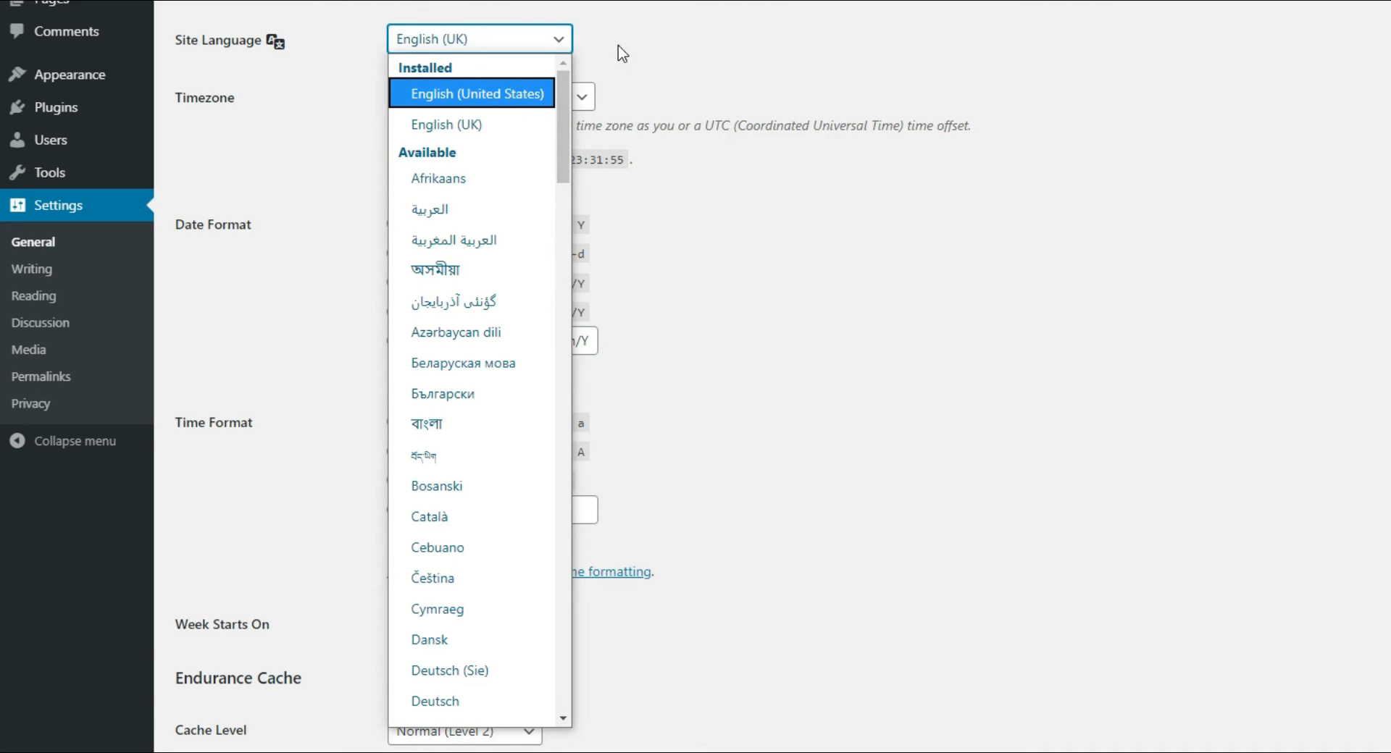
click(463, 120)
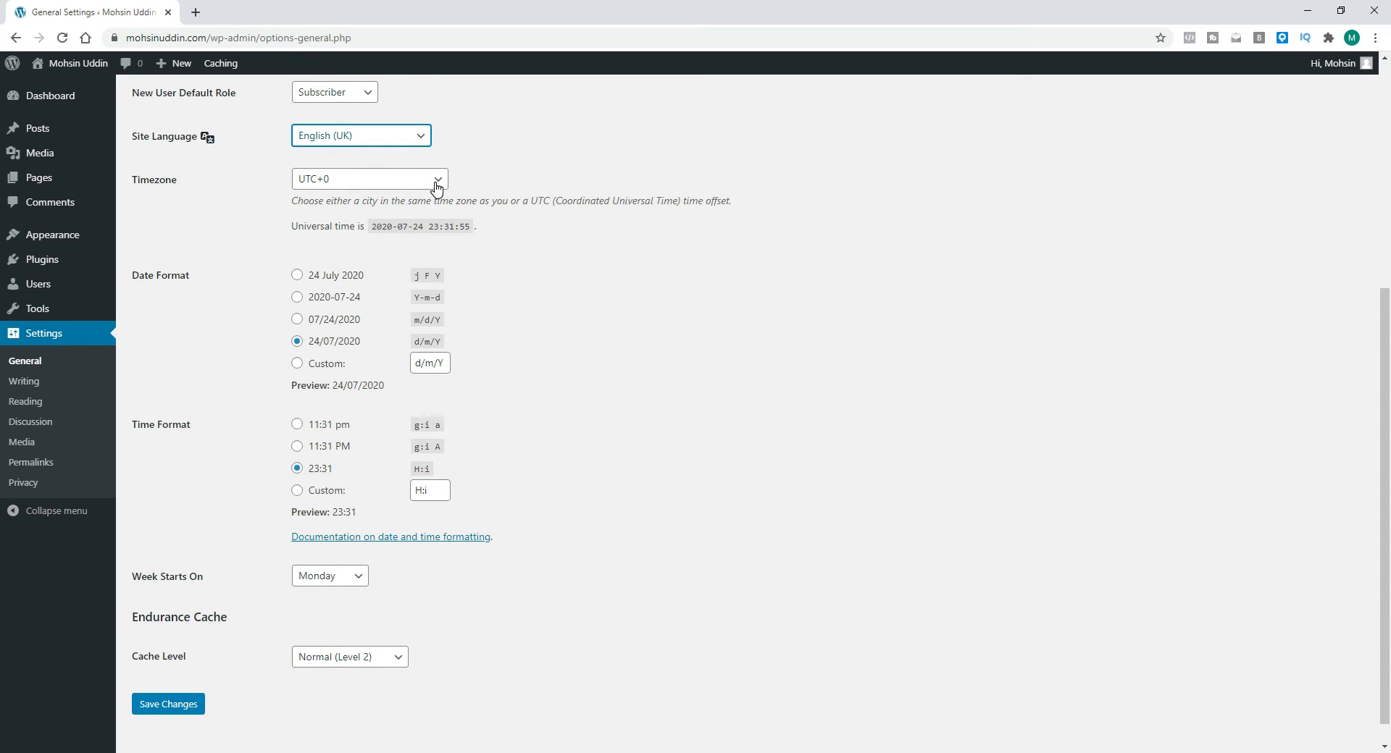
click(586, 35)
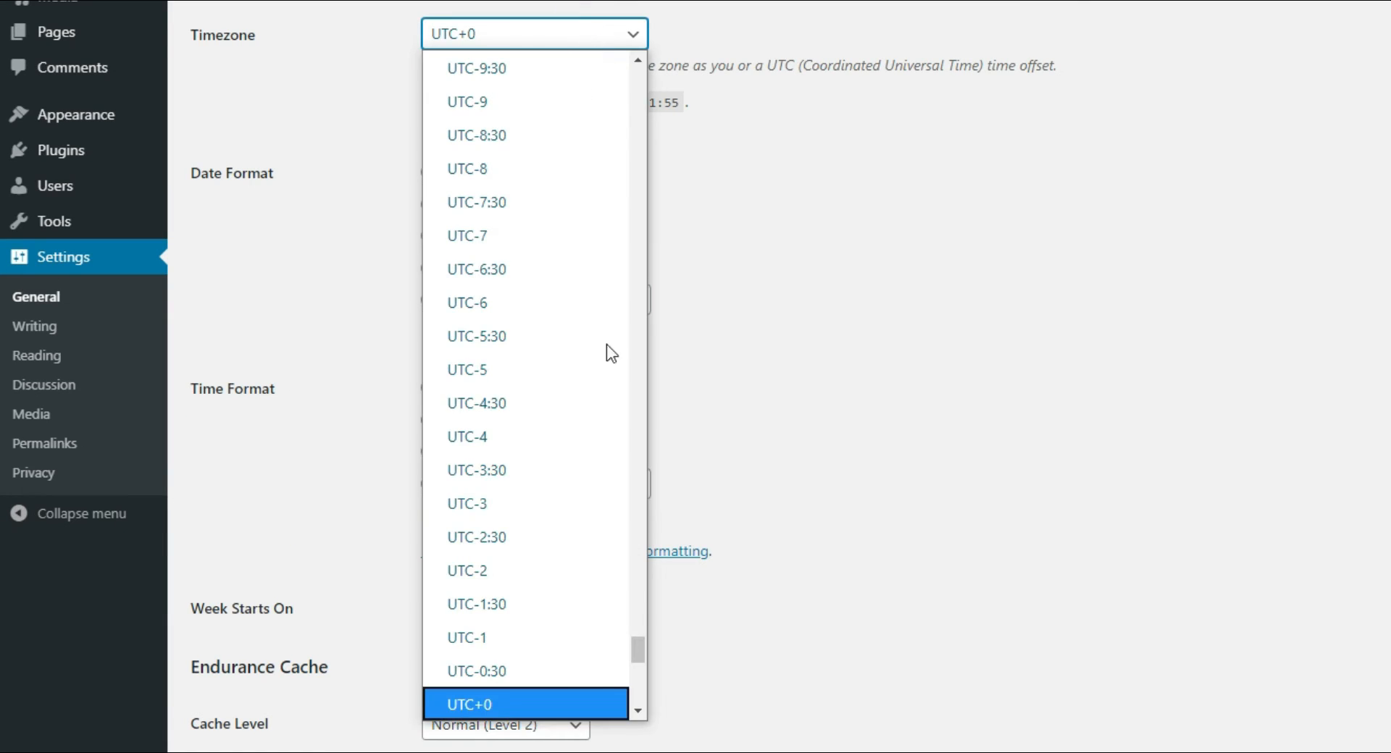
scroll(567, 641, down, 5)
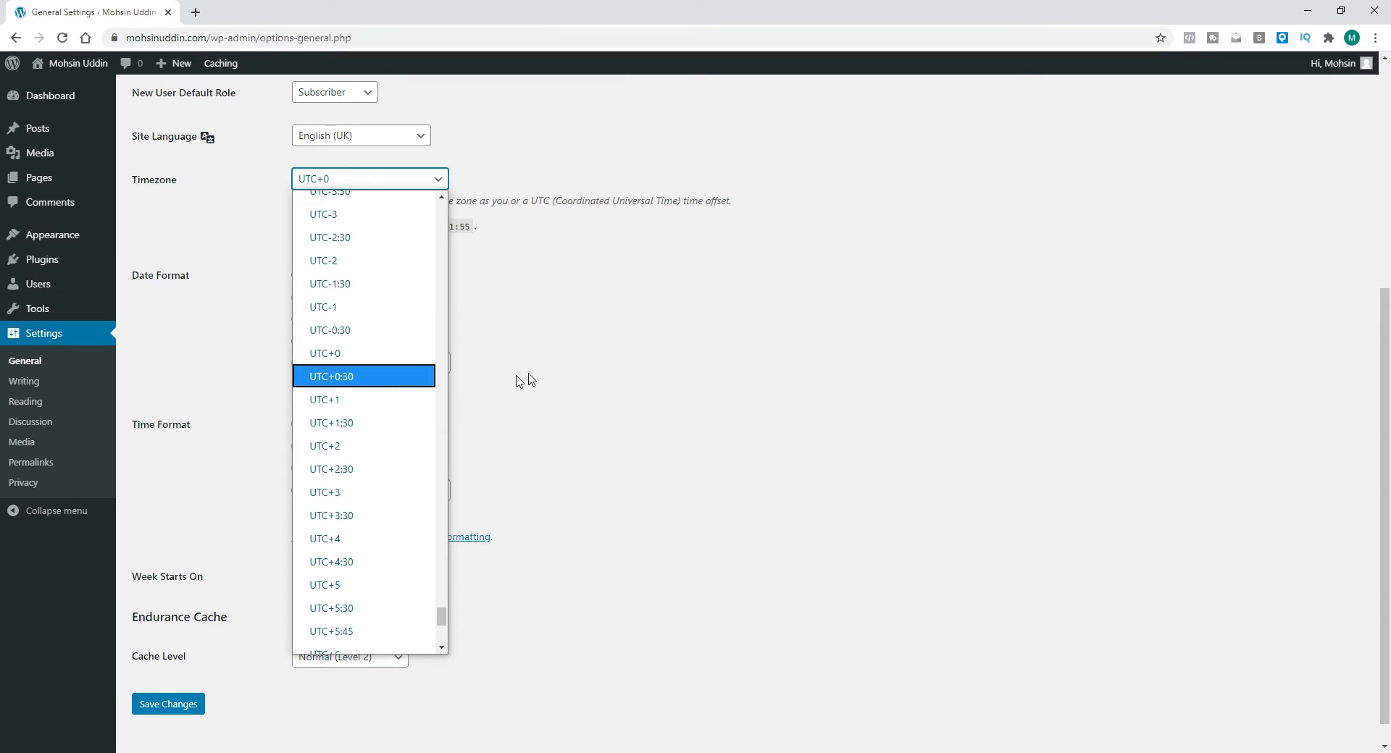
click(819, 288)
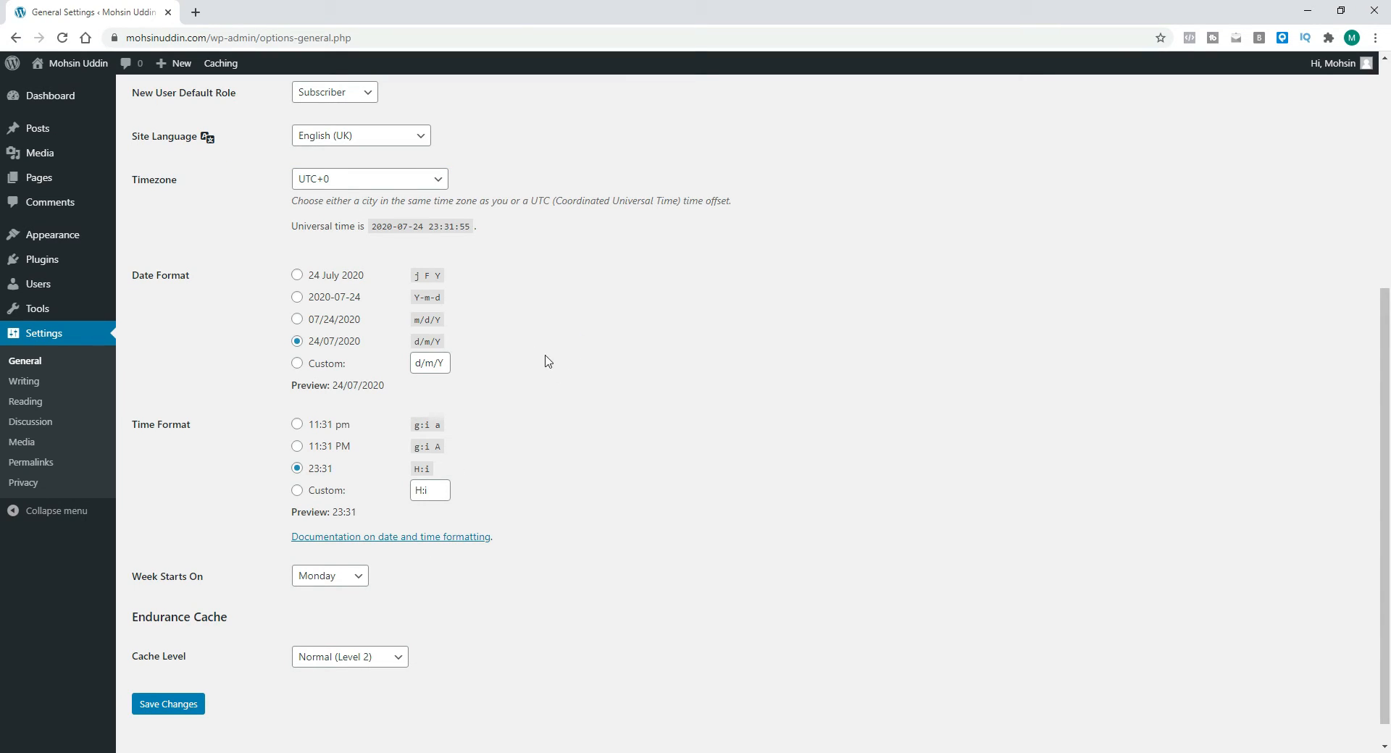
scroll(558, 341, down, 1)
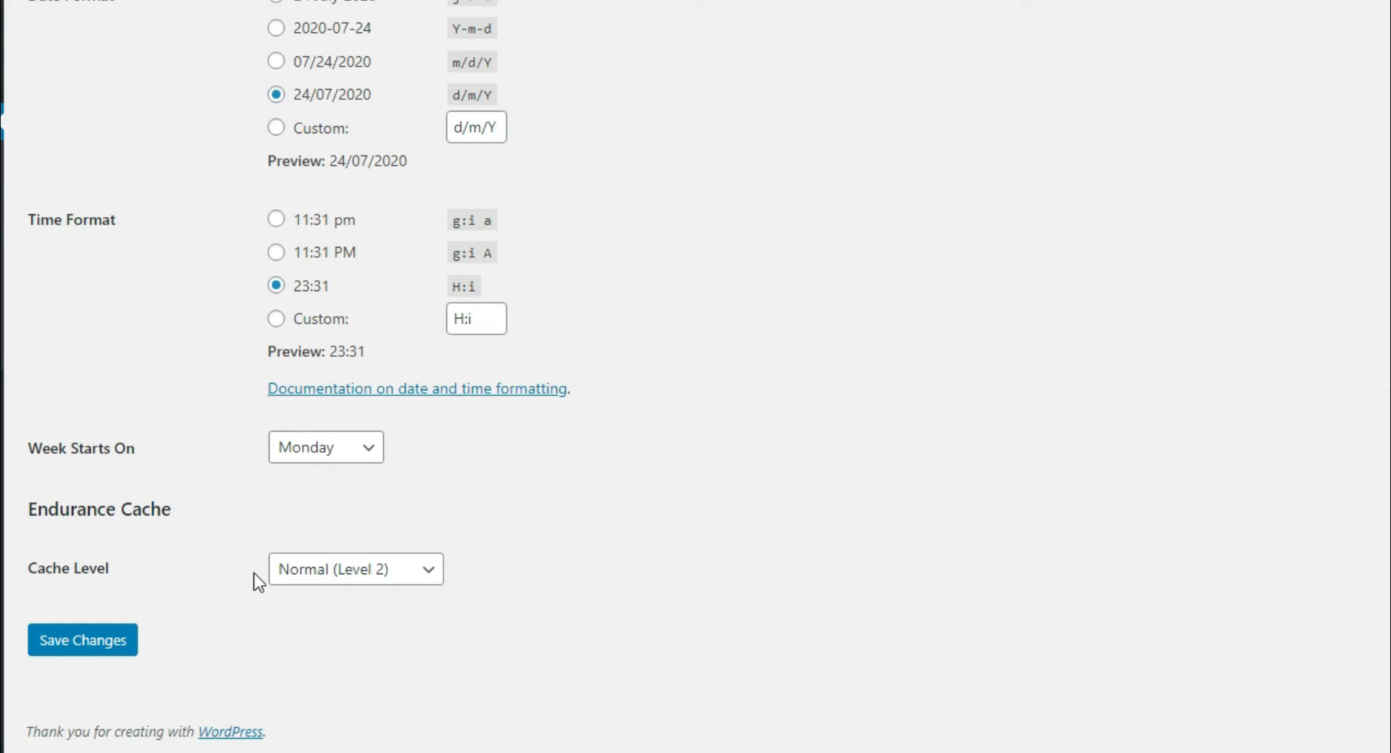
Step: Set the Endurance Cache level to Normal (Level 2) and save the general settings
click(399, 571)
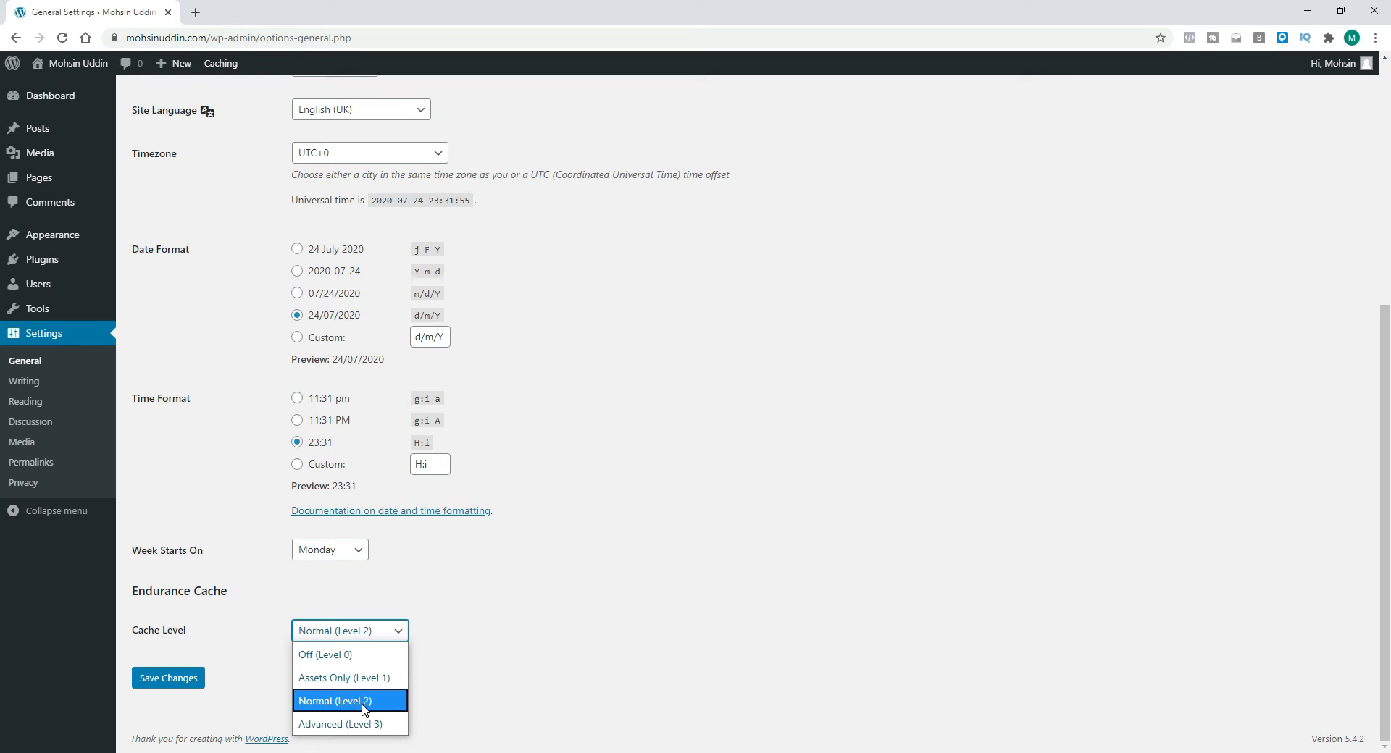
click(360, 701)
click(413, 677)
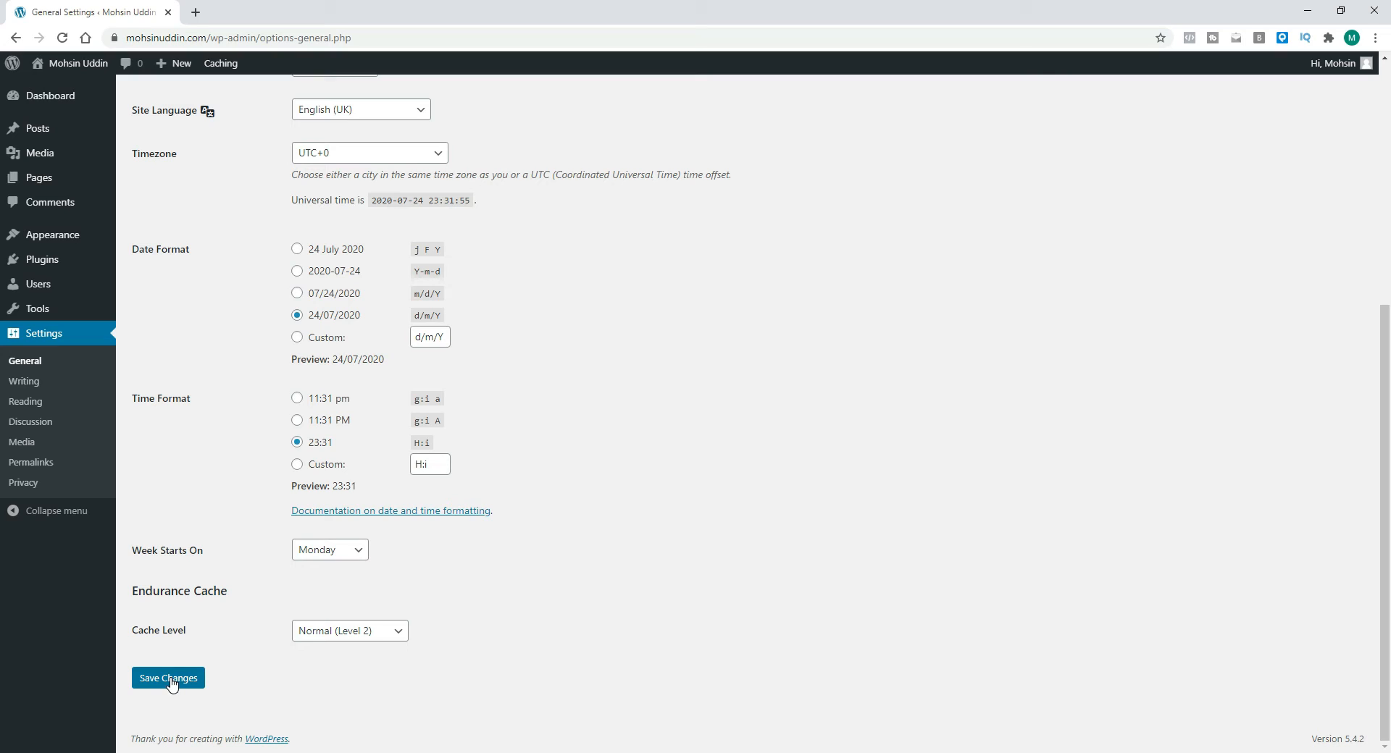
Step: Open Writing Settings and review the default post category and default post format options
click(24, 382)
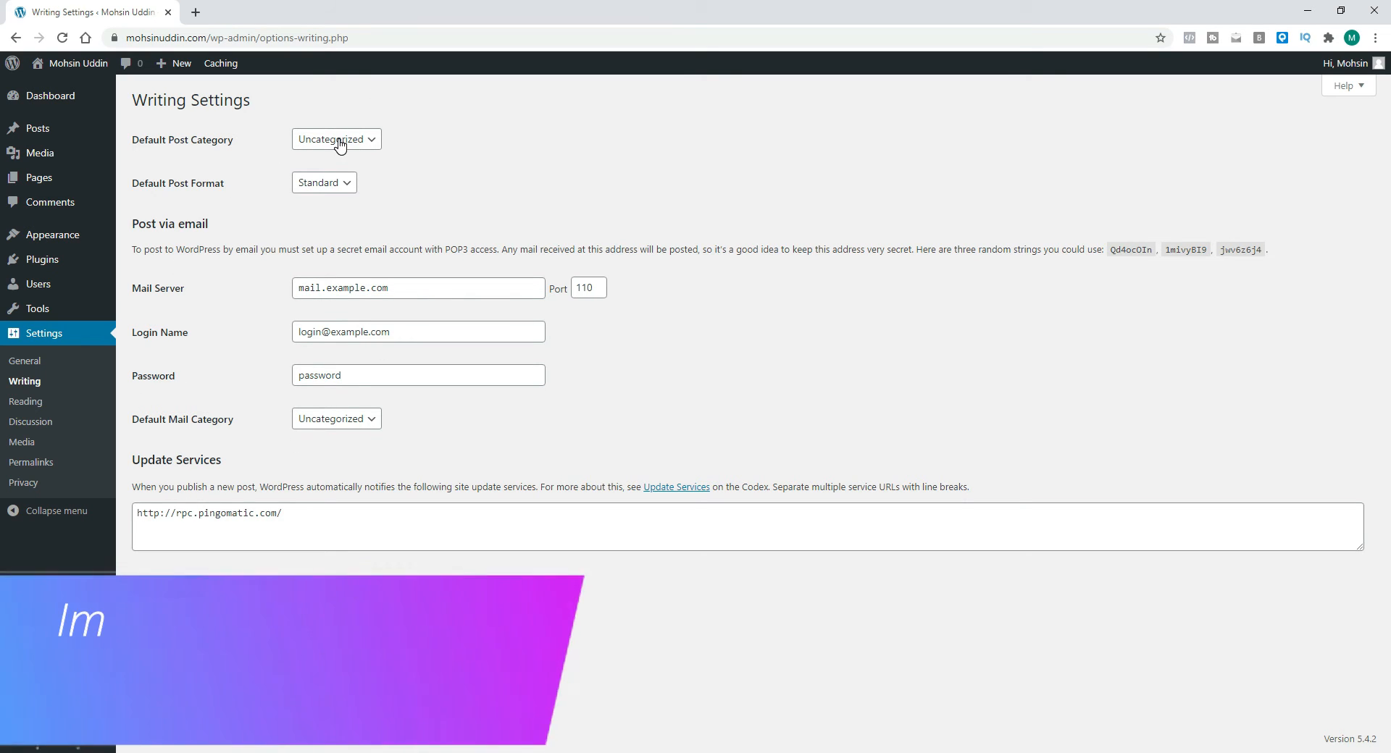
click(339, 141)
click(333, 163)
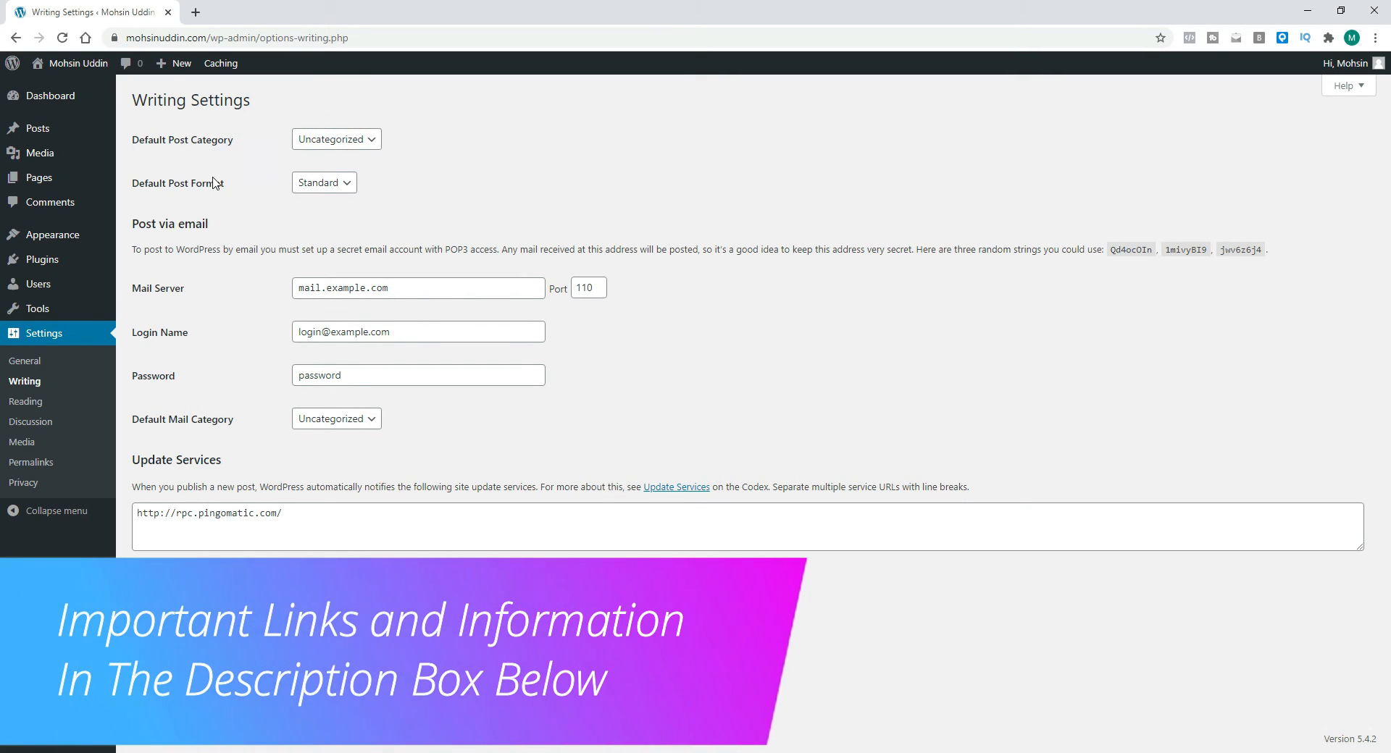
click(346, 184)
click(412, 176)
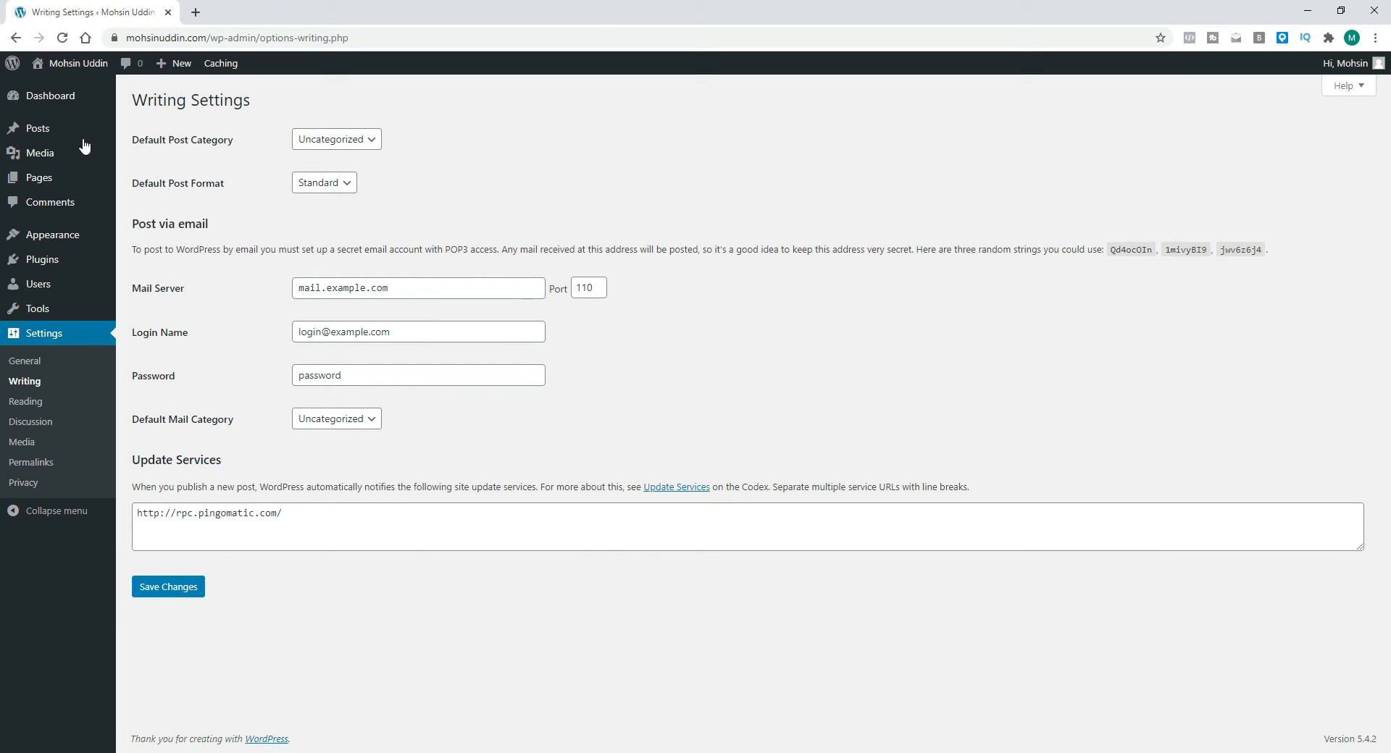
mouse_move(32, 139)
click(337, 185)
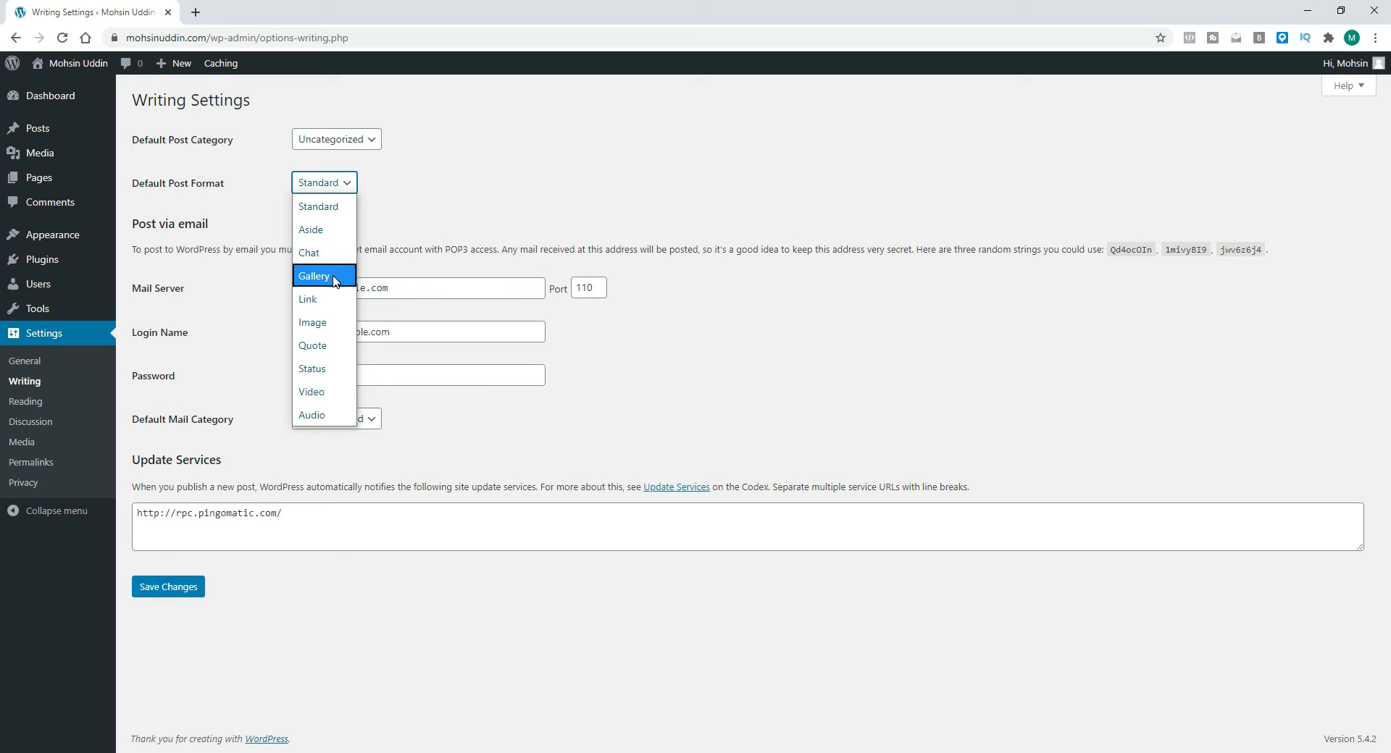
click(392, 208)
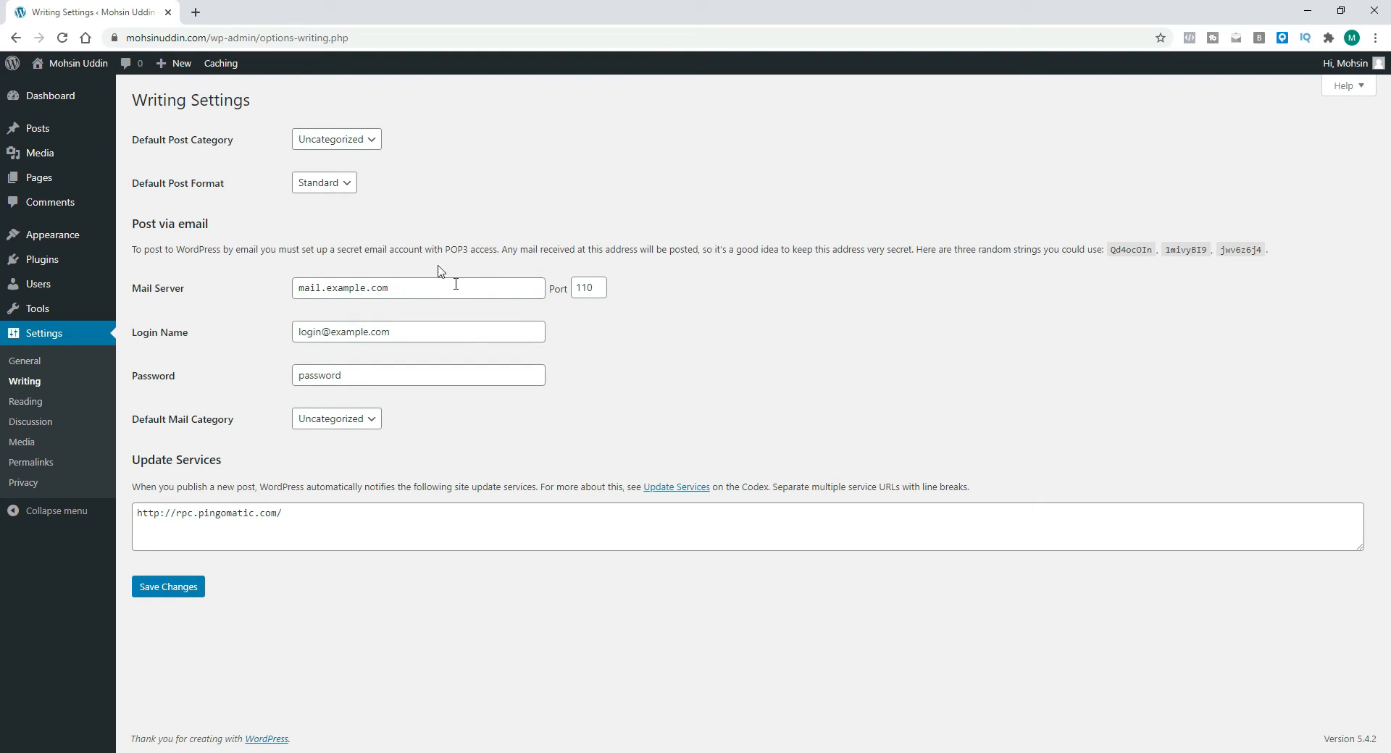
Step: Open Discussion Settings and turn off notifying linked blogs, required name and email, automatic comment closing and threaded comments
click(18, 404)
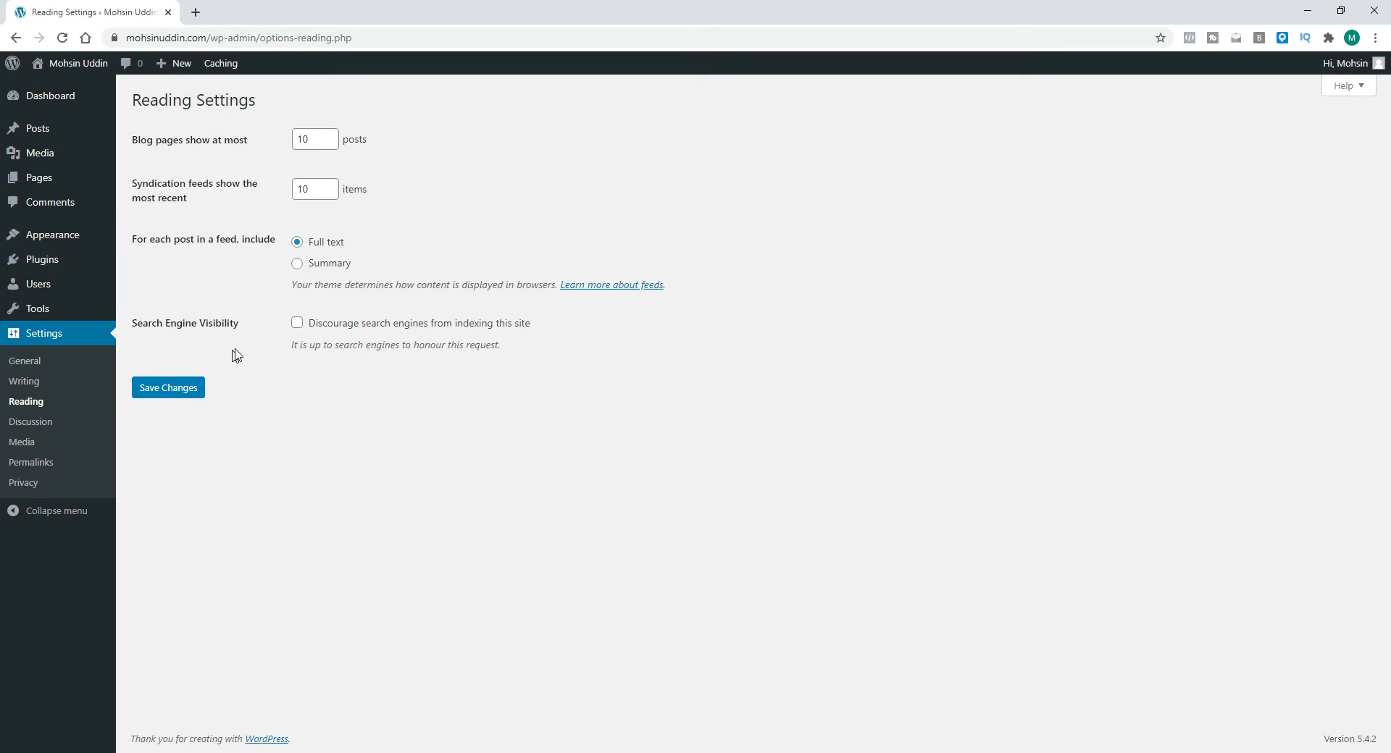
click(38, 422)
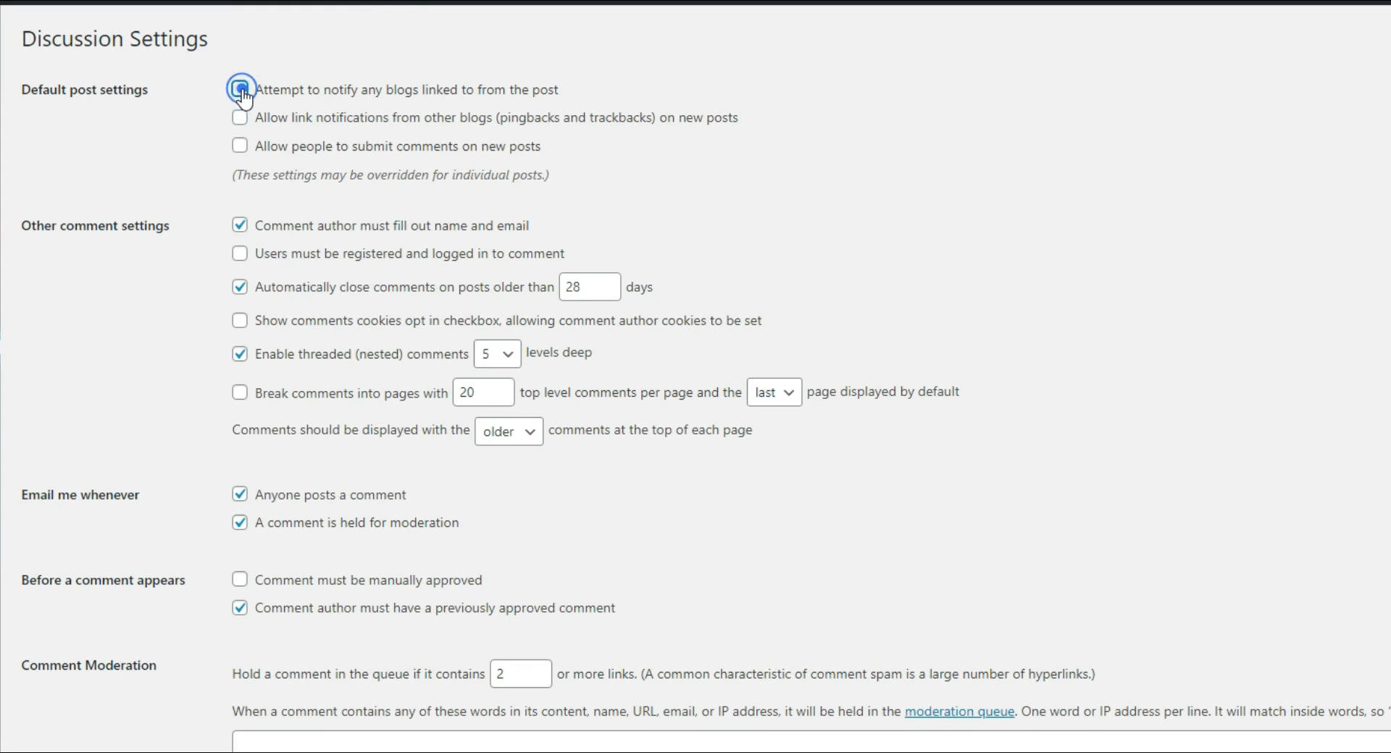
click(297, 138)
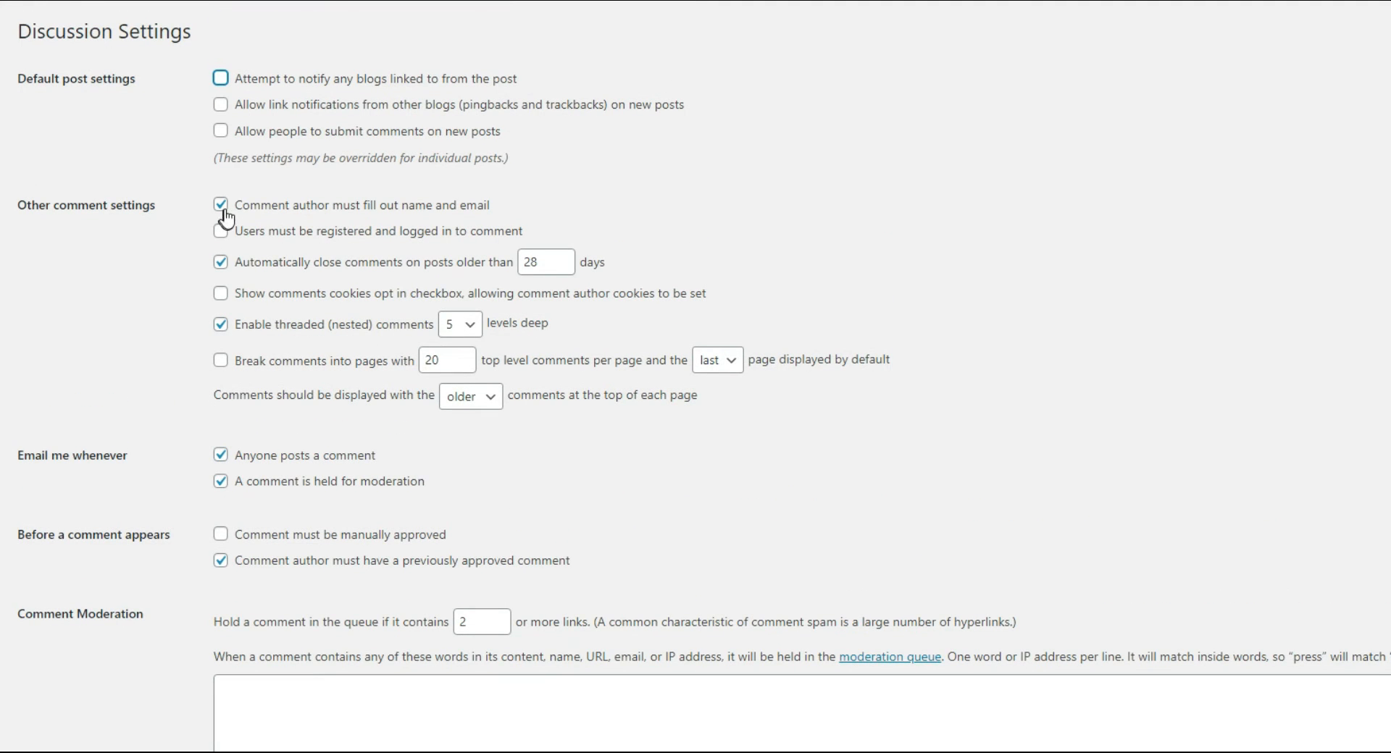
click(221, 207)
click(221, 262)
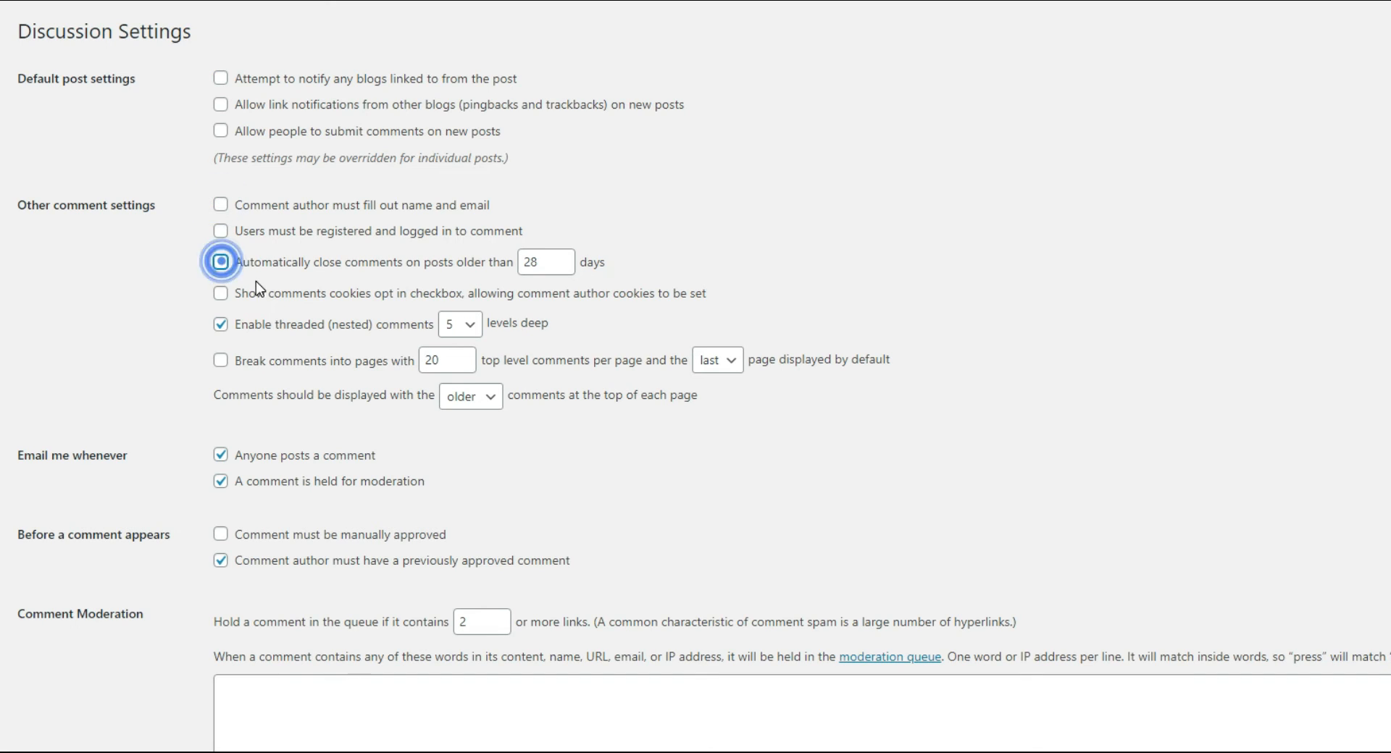
click(221, 324)
Step: Turn off both comment email notifications and the previously approved comment requirement, then review moderation and avatar options
scroll(229, 336, down, 3)
click(221, 455)
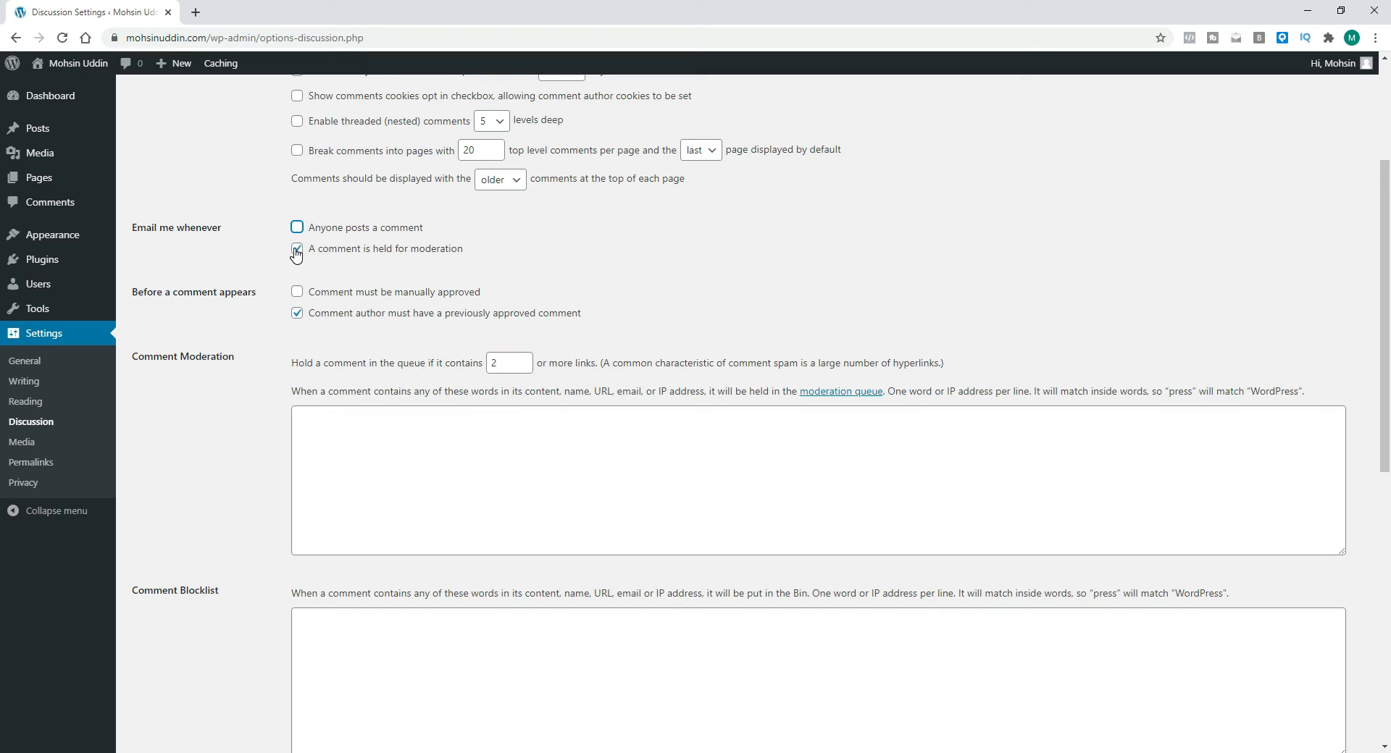
click(297, 248)
click(298, 313)
scroll(341, 246, down, 3)
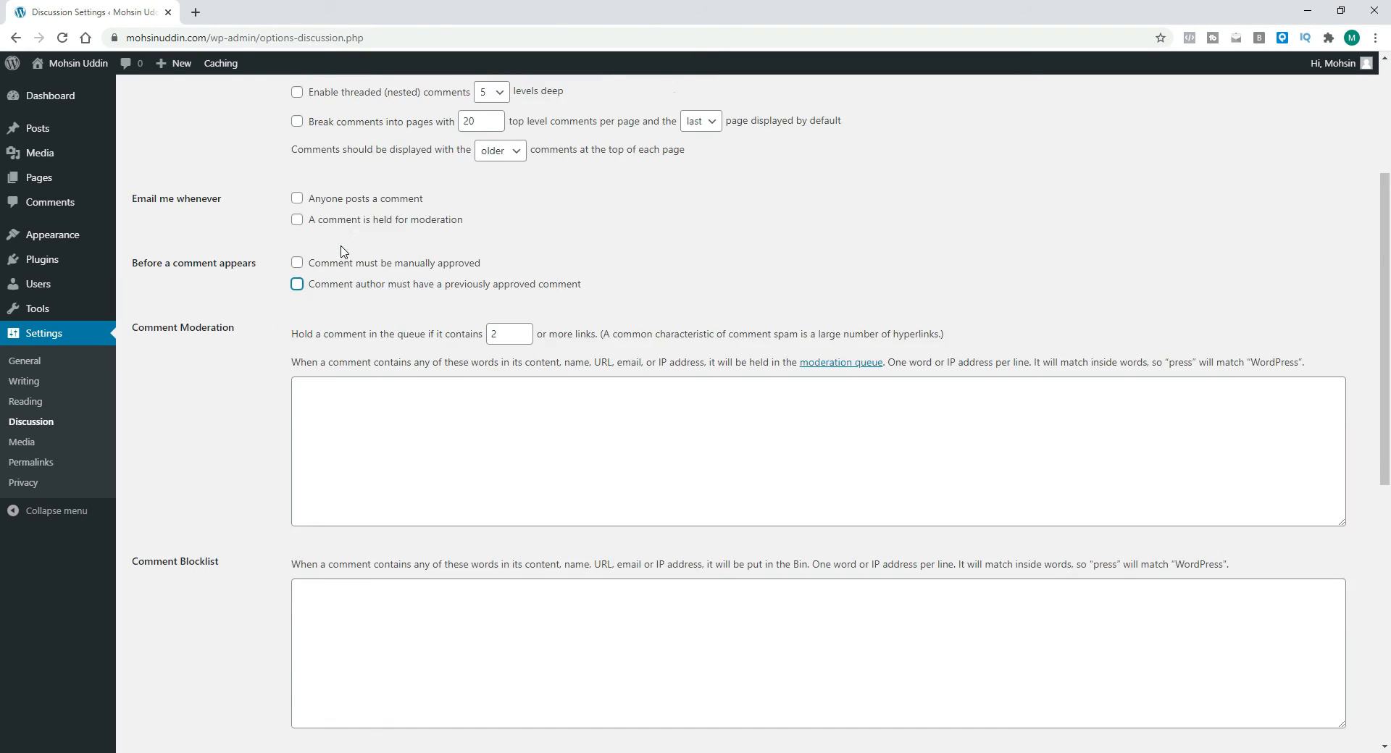
scroll(342, 247, down, 3)
scroll(365, 380, up, 3)
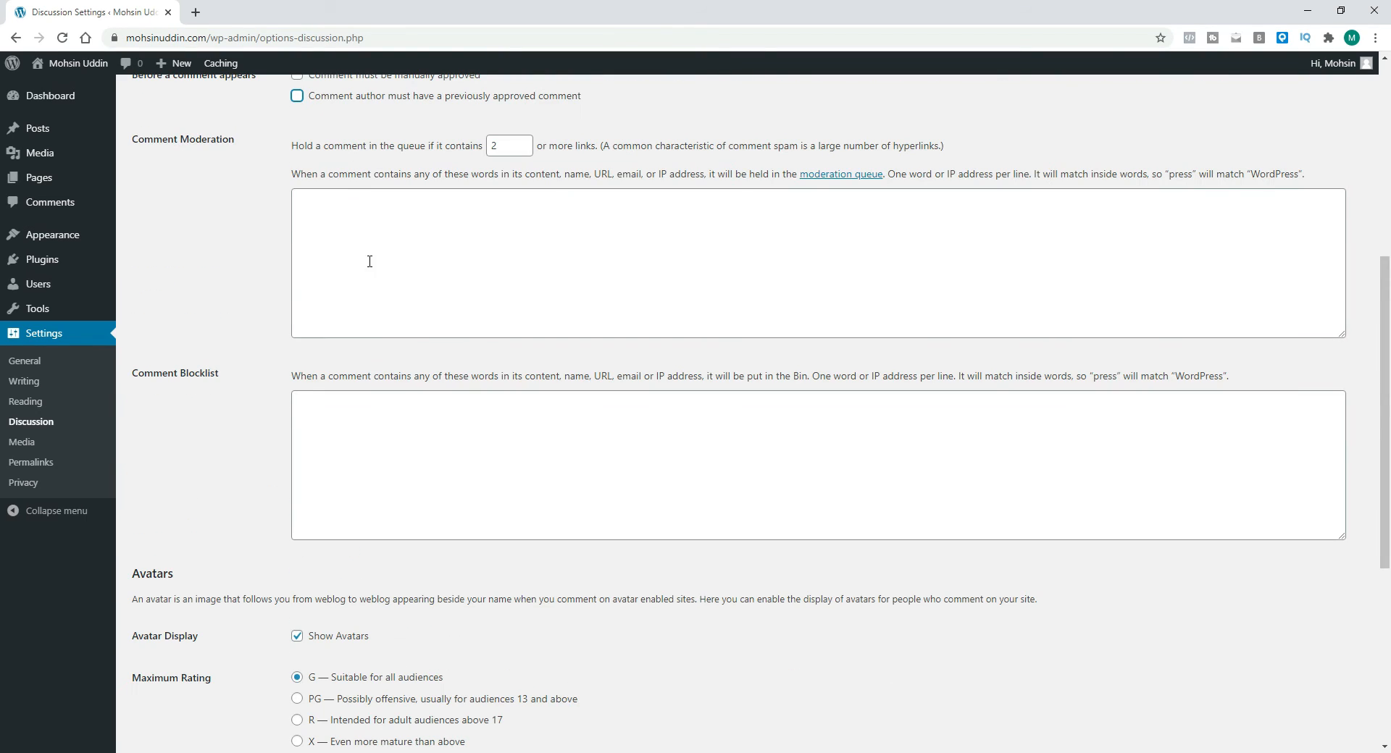
scroll(393, 294, down, 5)
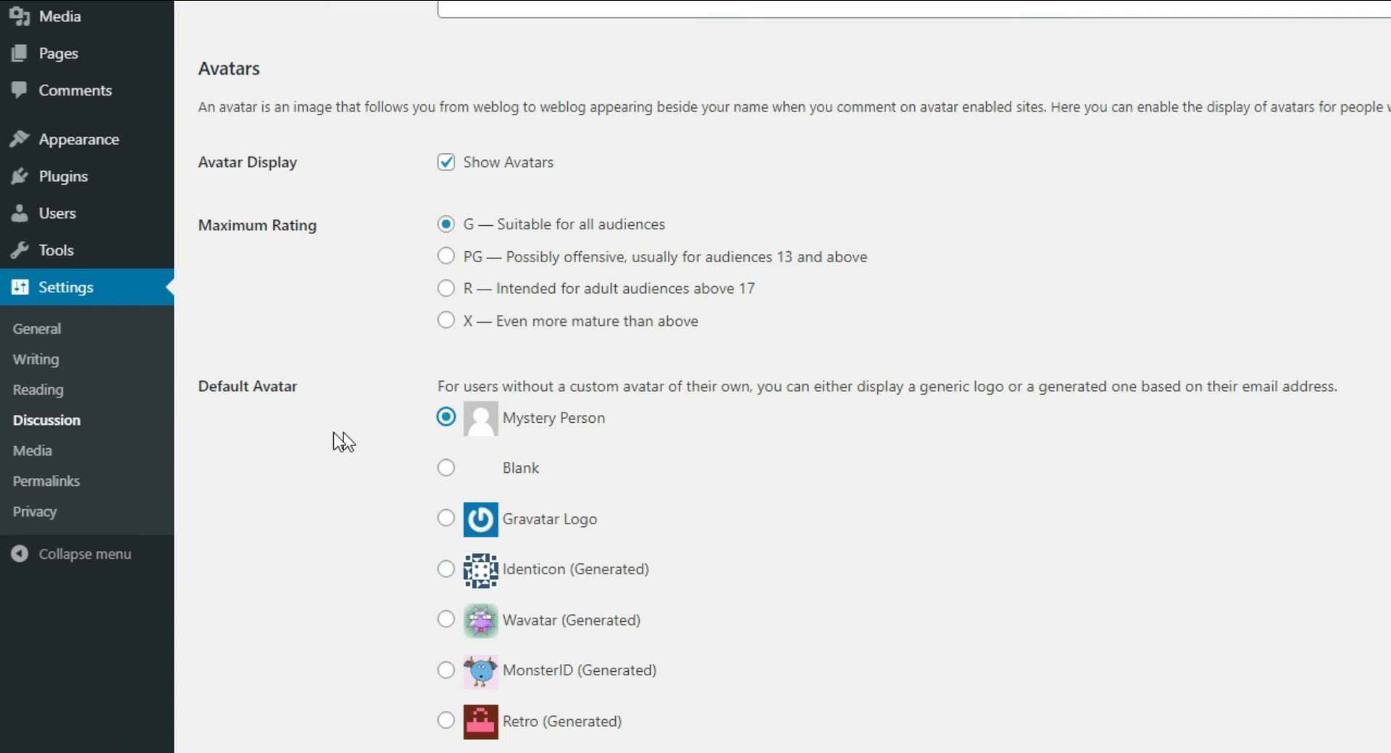
Step: Look through the Media, Permalinks and Privacy settings pages
click(31, 455)
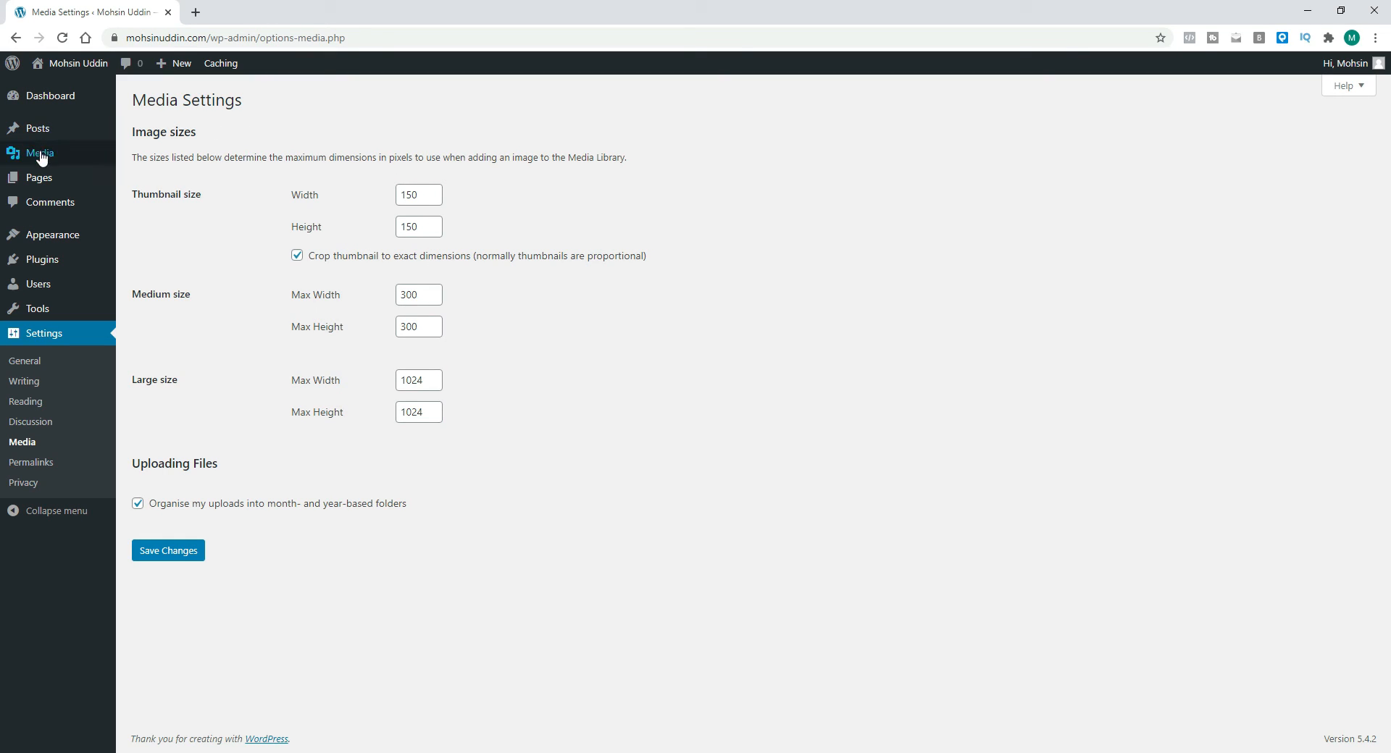
mouse_move(64, 161)
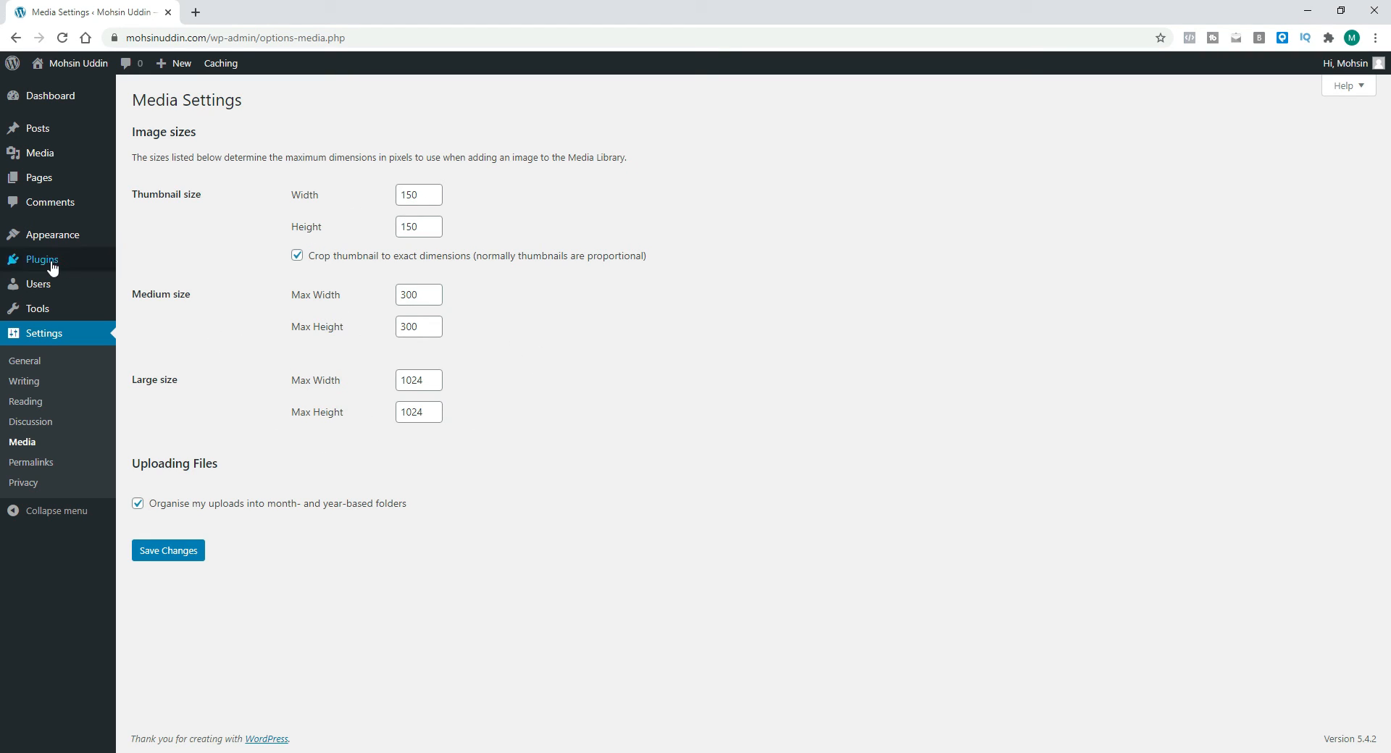
mouse_move(59, 267)
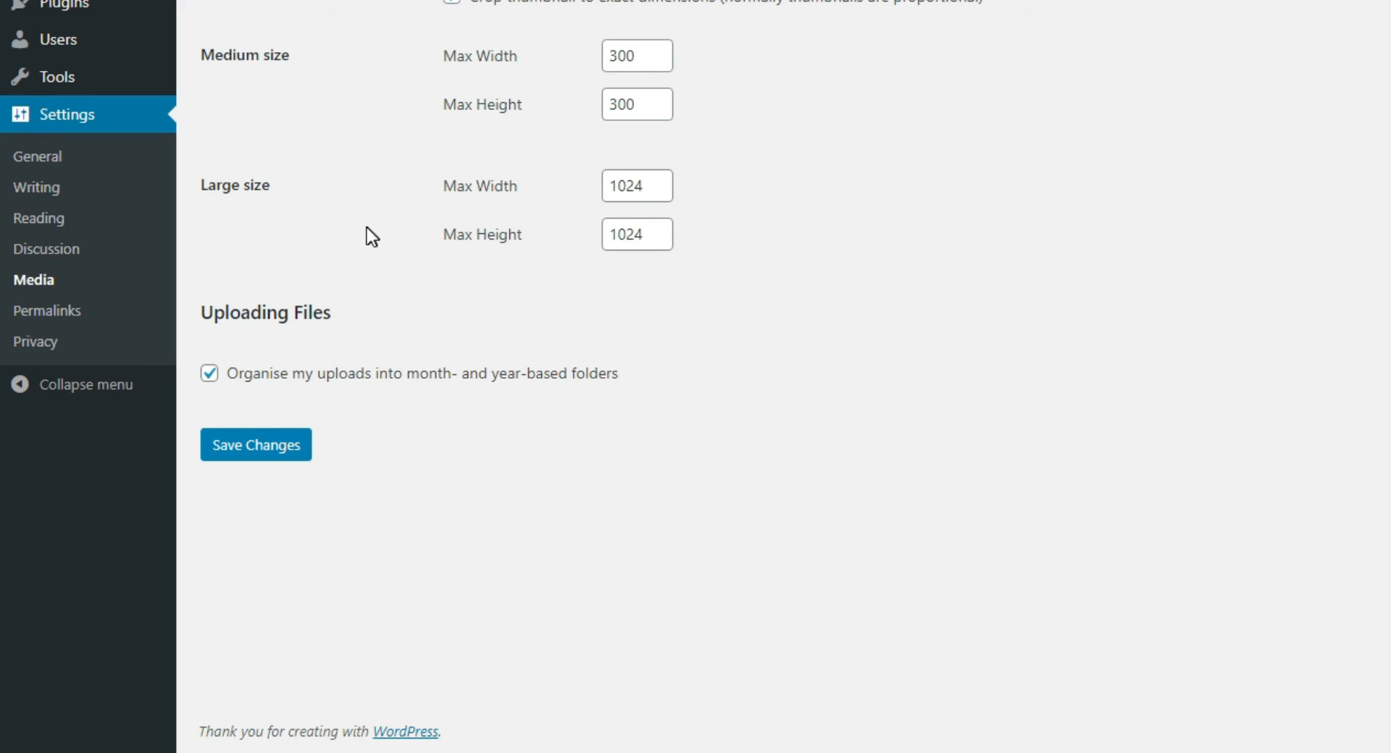
click(32, 310)
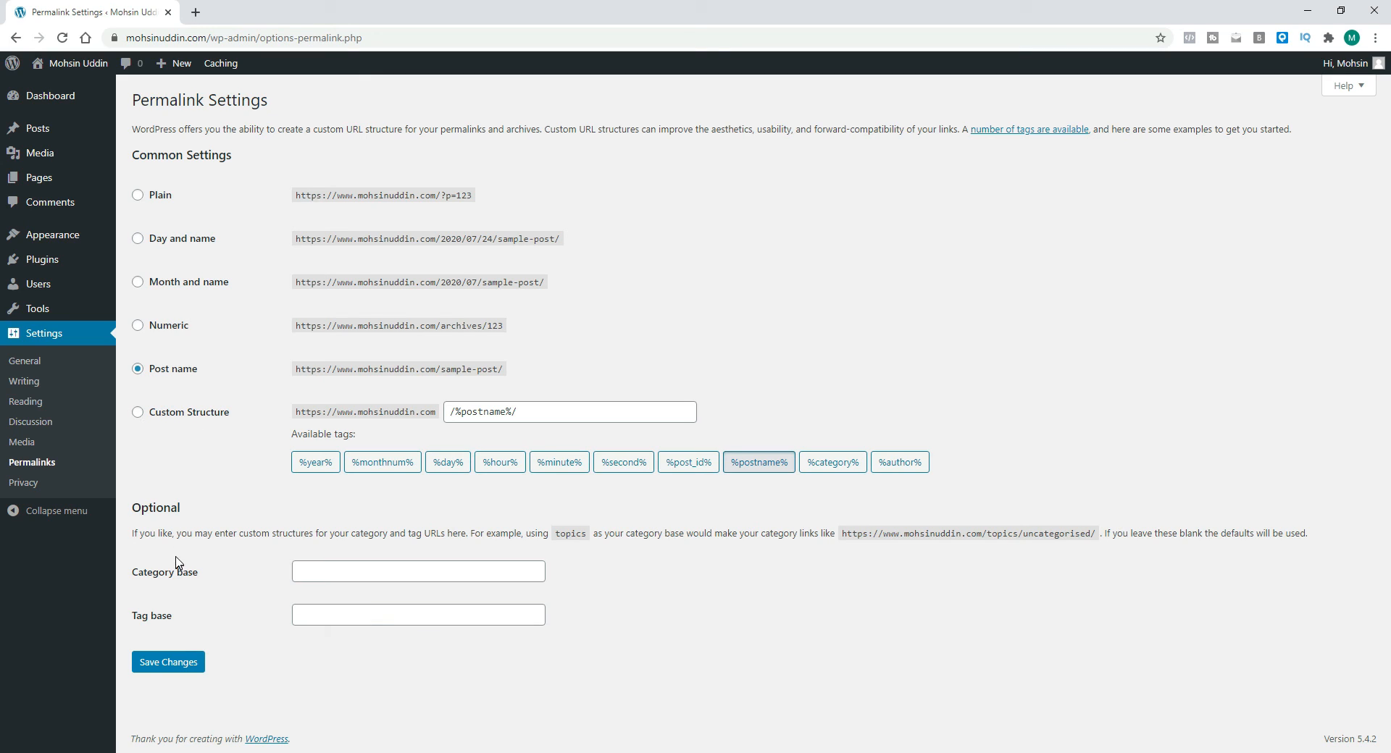
click(22, 485)
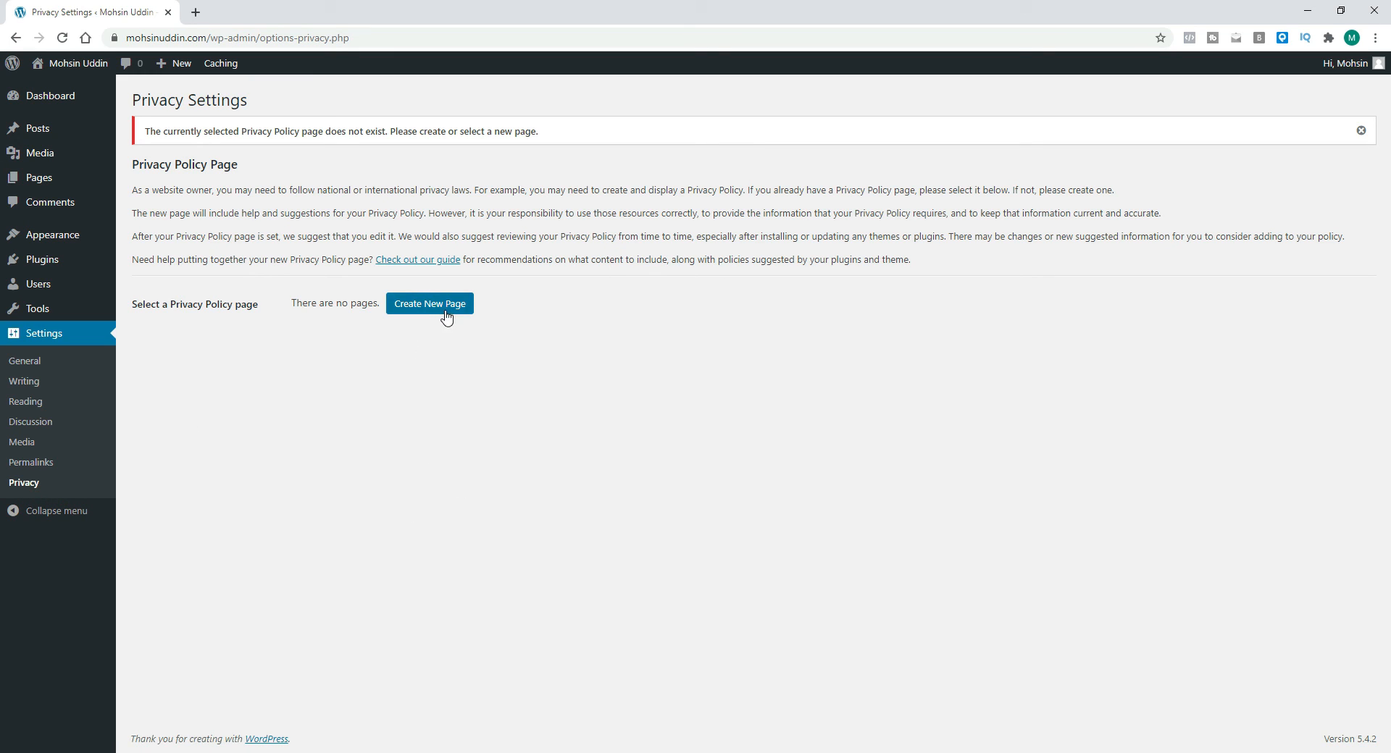
Step: Create a new Privacy Policy page and read through its default content
click(445, 310)
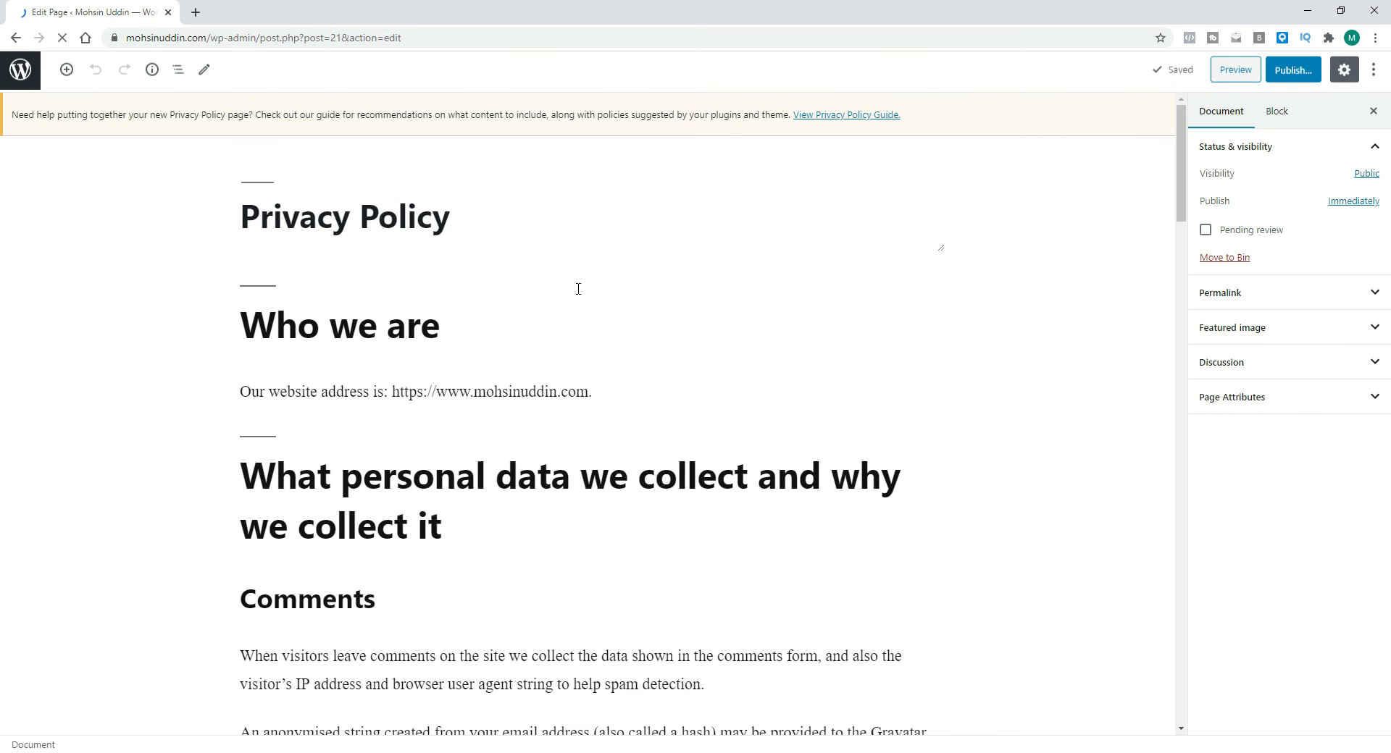
scroll(328, 345, down, 2)
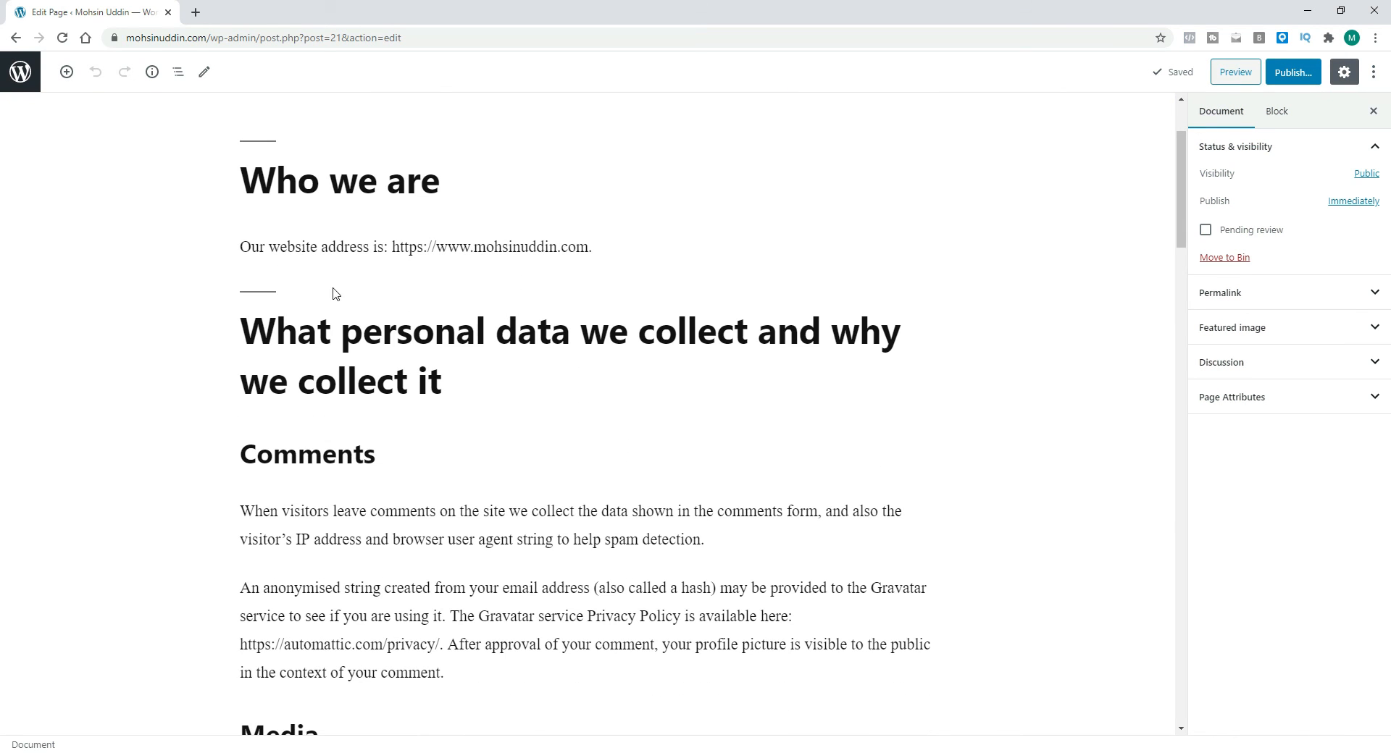
scroll(487, 441, down, 7)
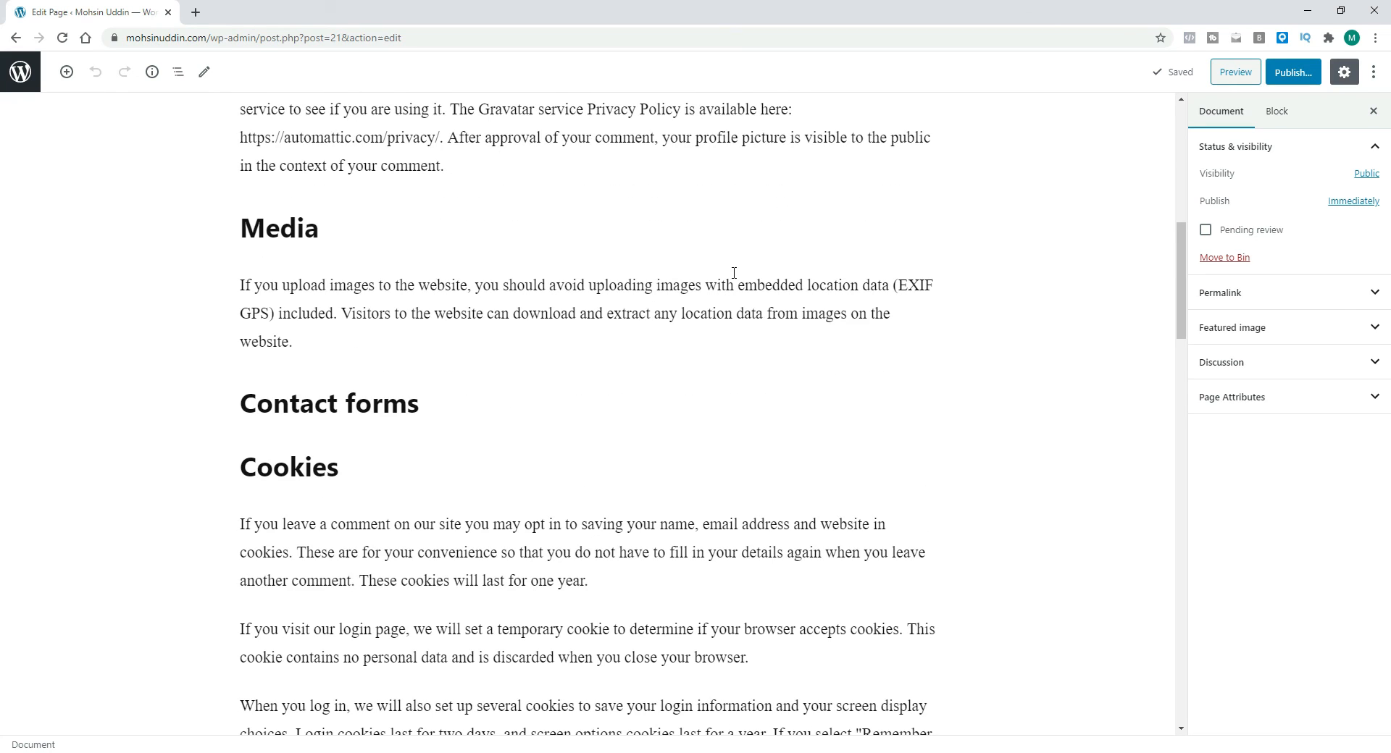
scroll(624, 306, down, 4)
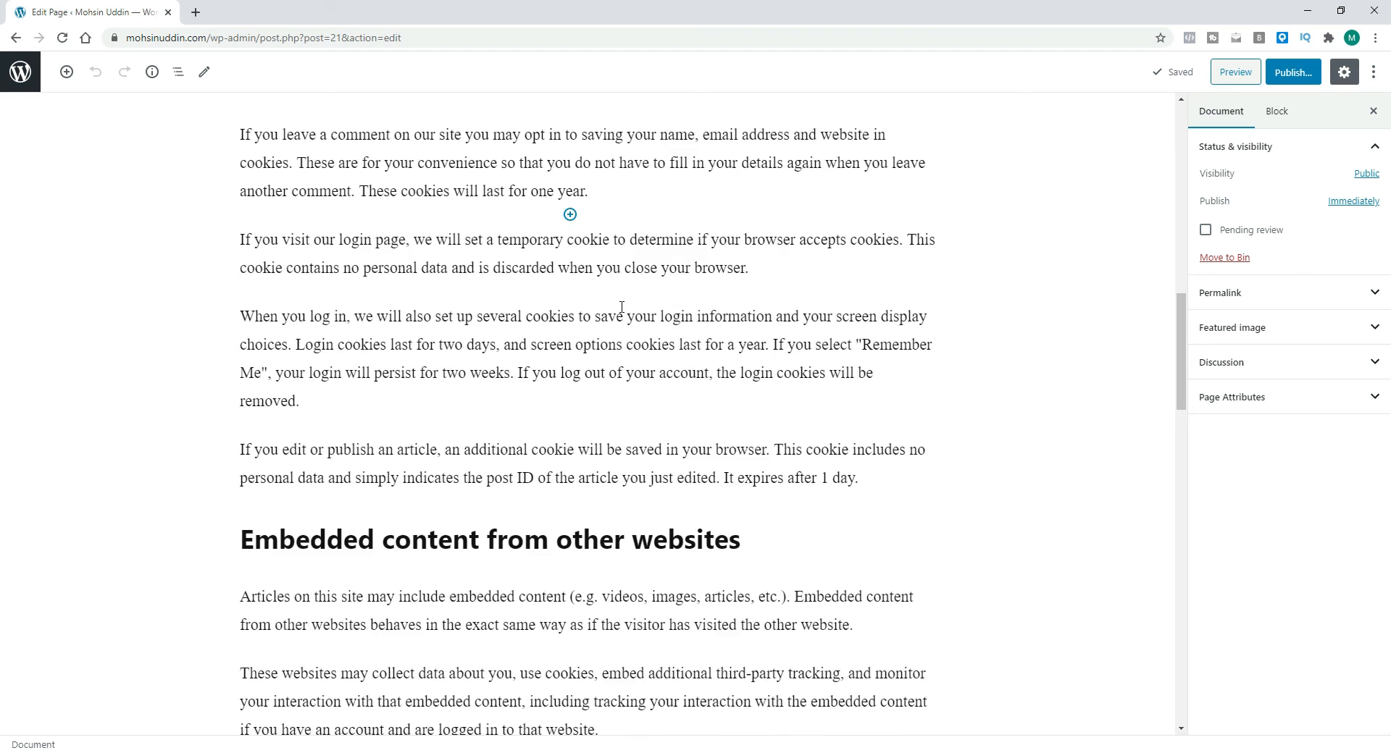
Step: Read to the end of the Privacy Policy draft, then preview the page and scroll through the preview
scroll(630, 404, down, 11)
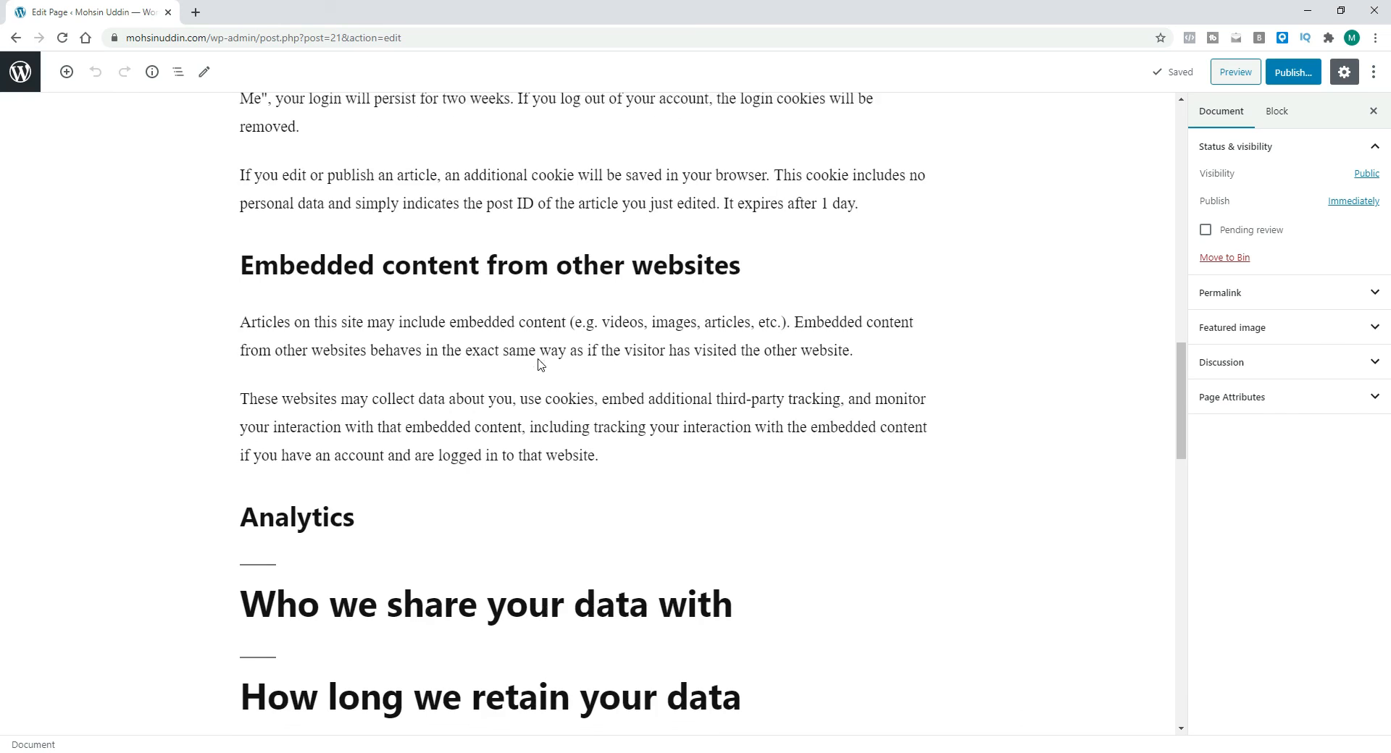
scroll(701, 392, up, 4)
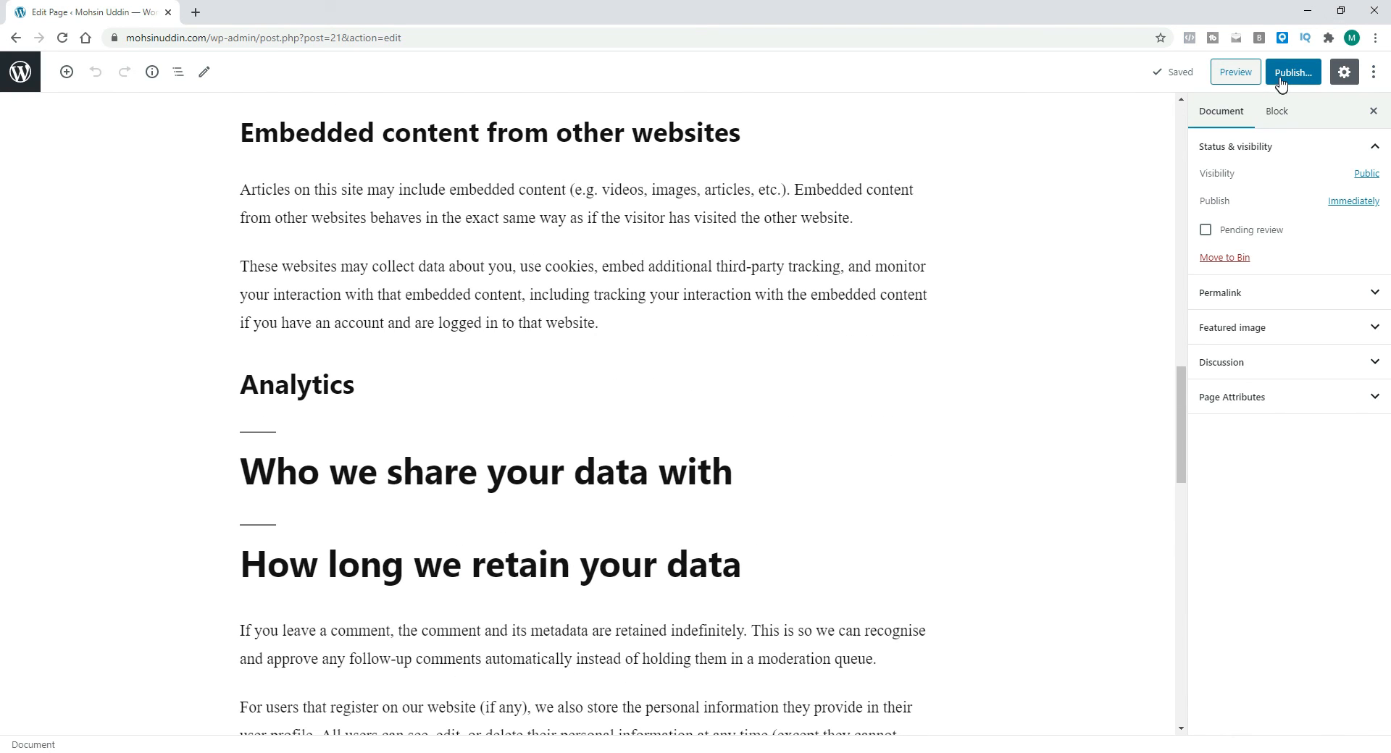
scroll(1182, 443, down, 15)
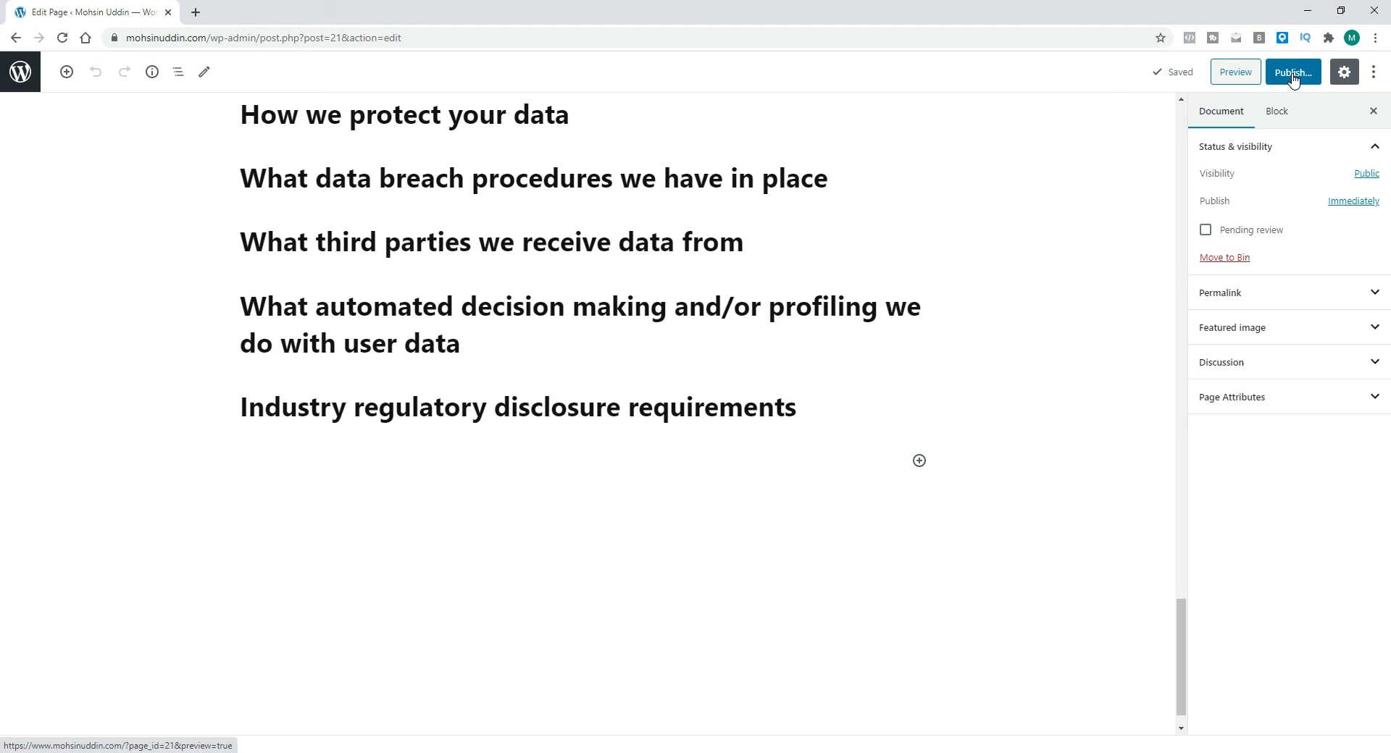
click(1242, 79)
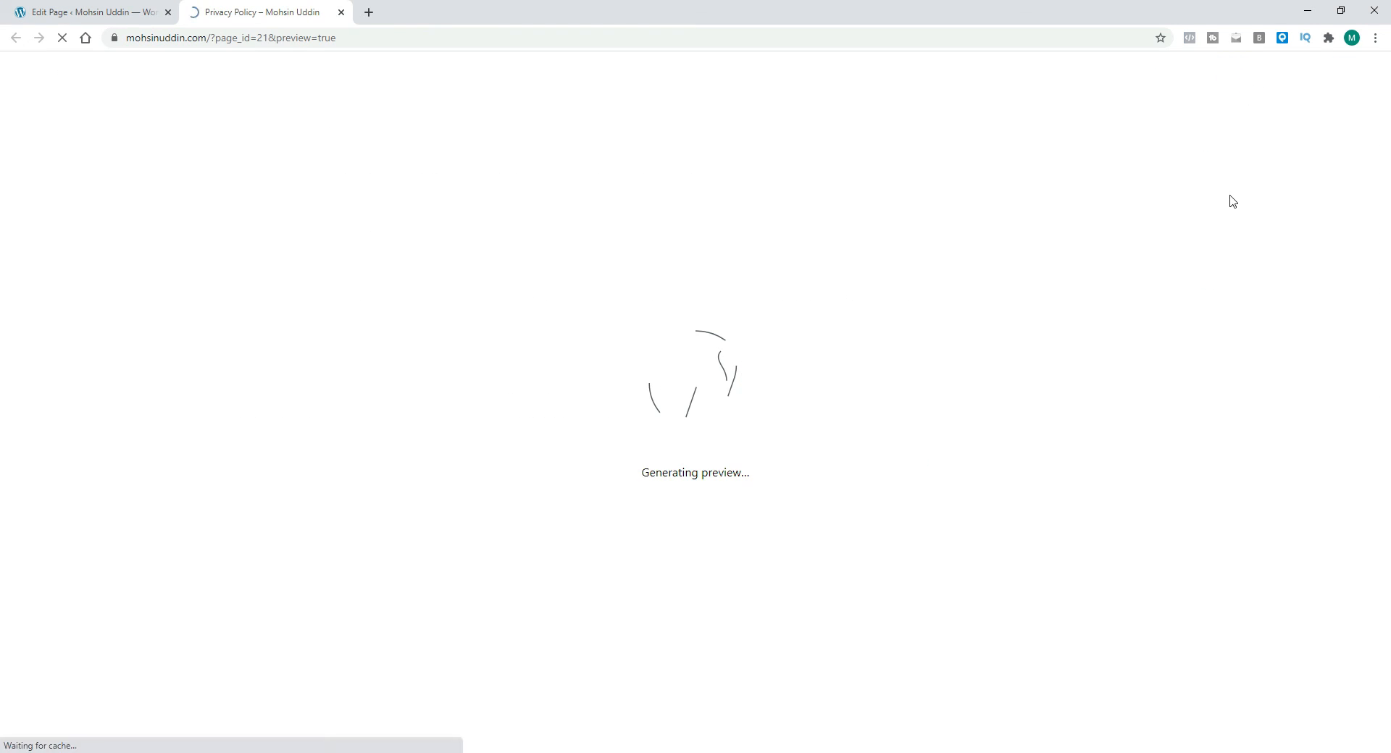
scroll(470, 340, down, 20)
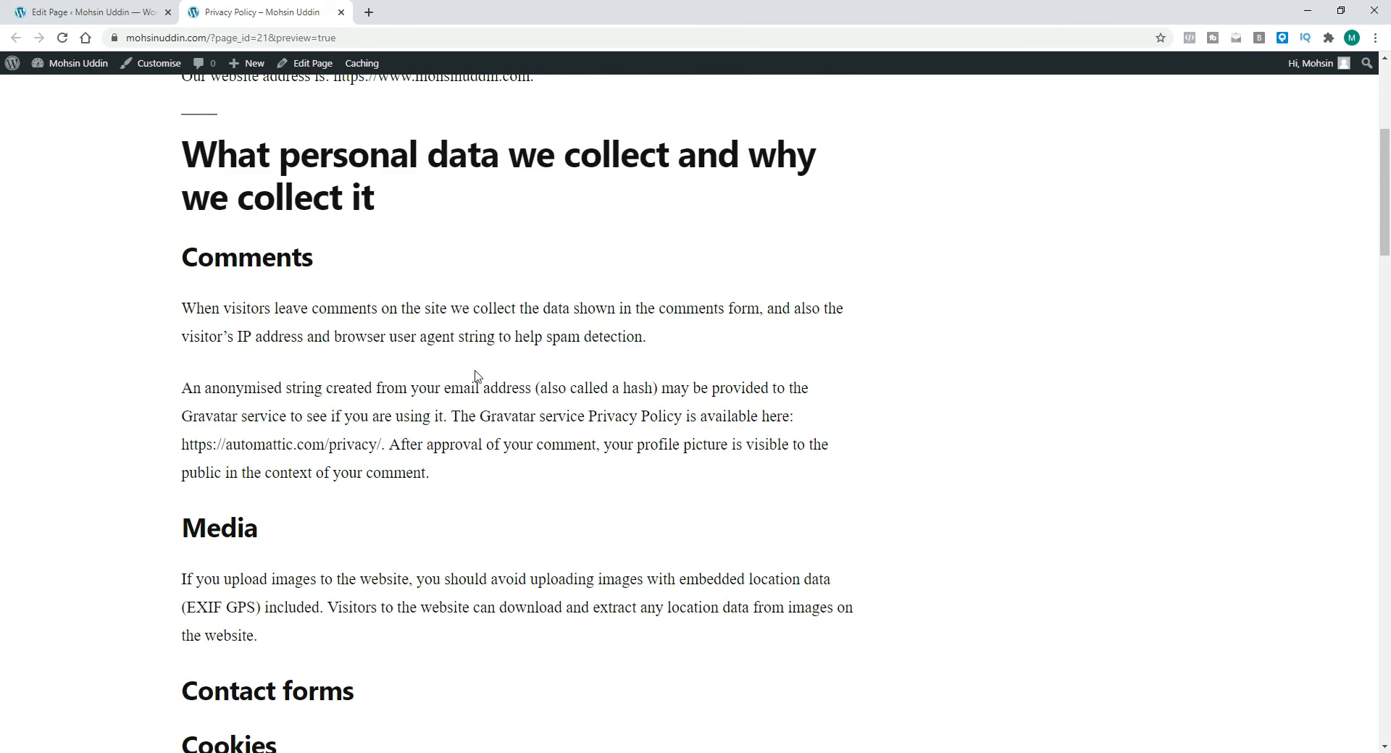
scroll(509, 406, down, 10)
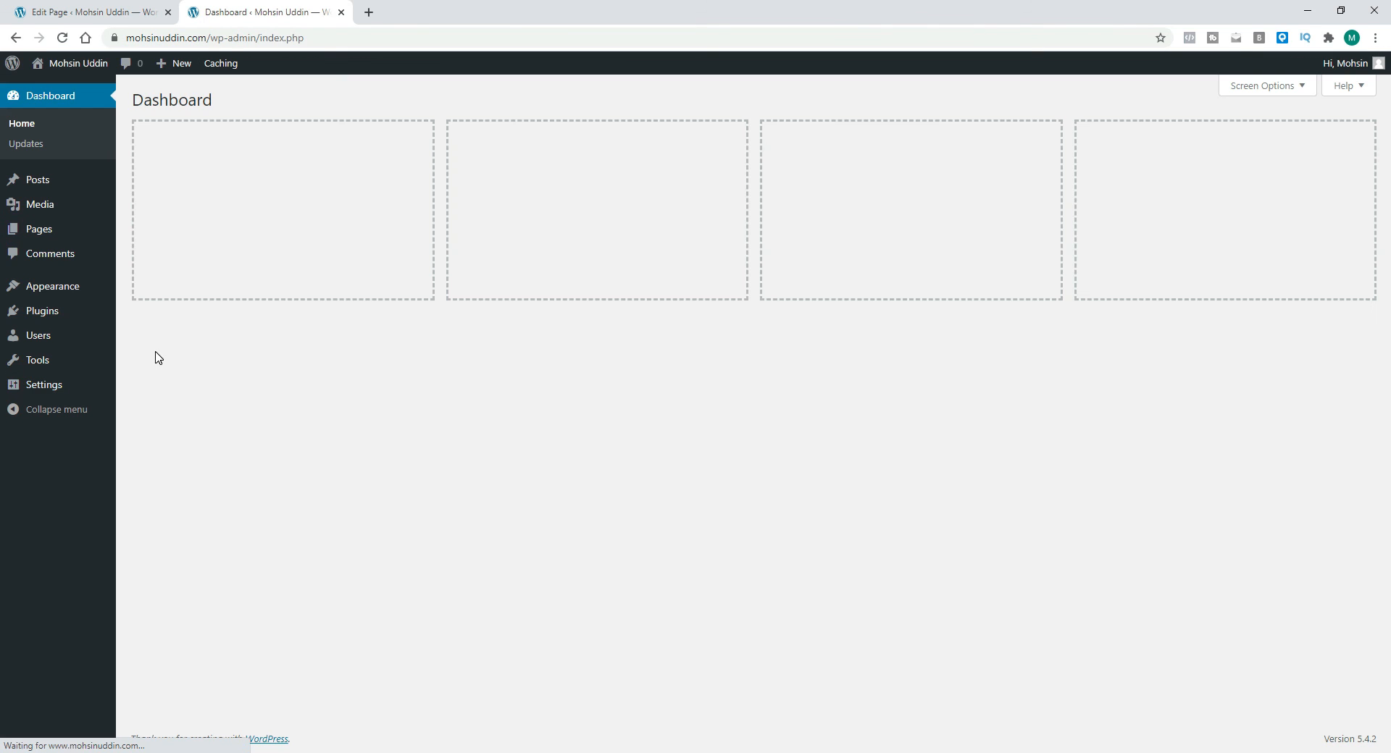